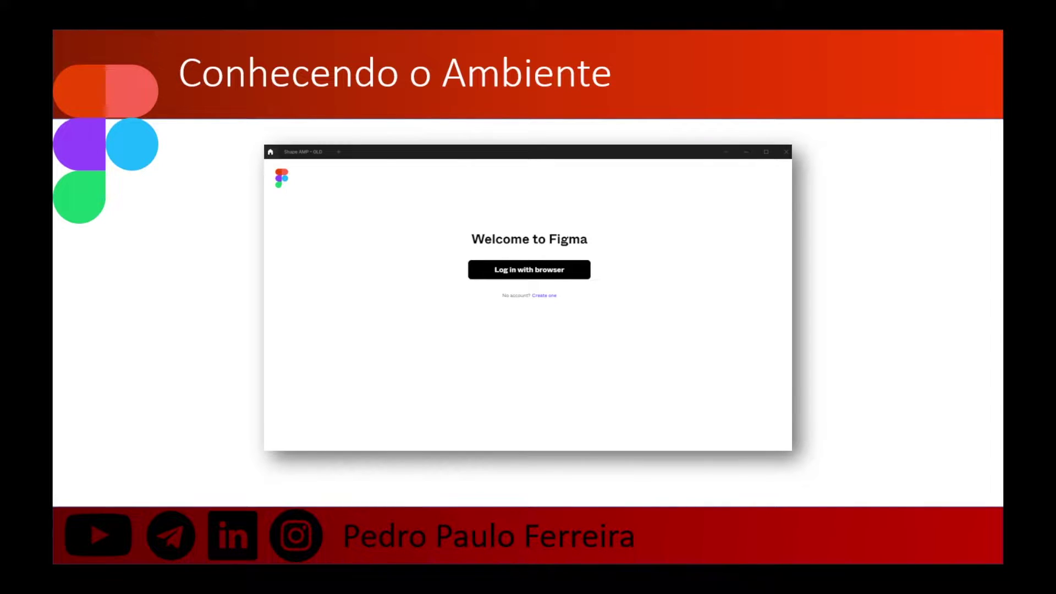
Switch from PowerPoint to the Chrome window showing Figma's Recently viewed files
key(alt+Tab)
key(alt+Tab)
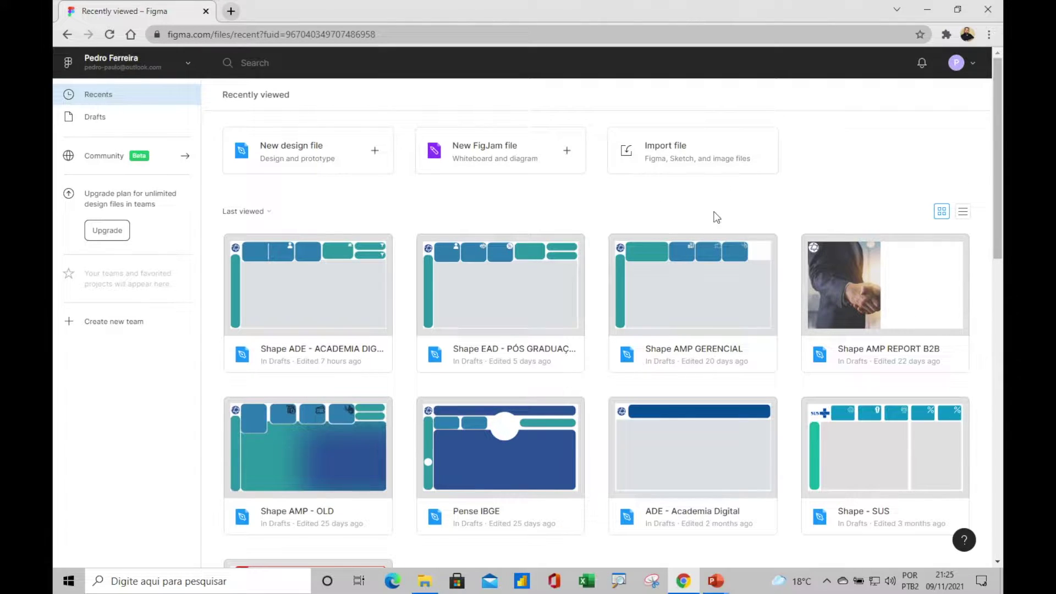
scroll(985, 334, down, 3)
scroll(985, 335, up, 3)
mouse_move(999, 249)
mouse_down()
mouse_move(999, 293)
mouse_move(726, 190)
mouse_up()
click(266, 210)
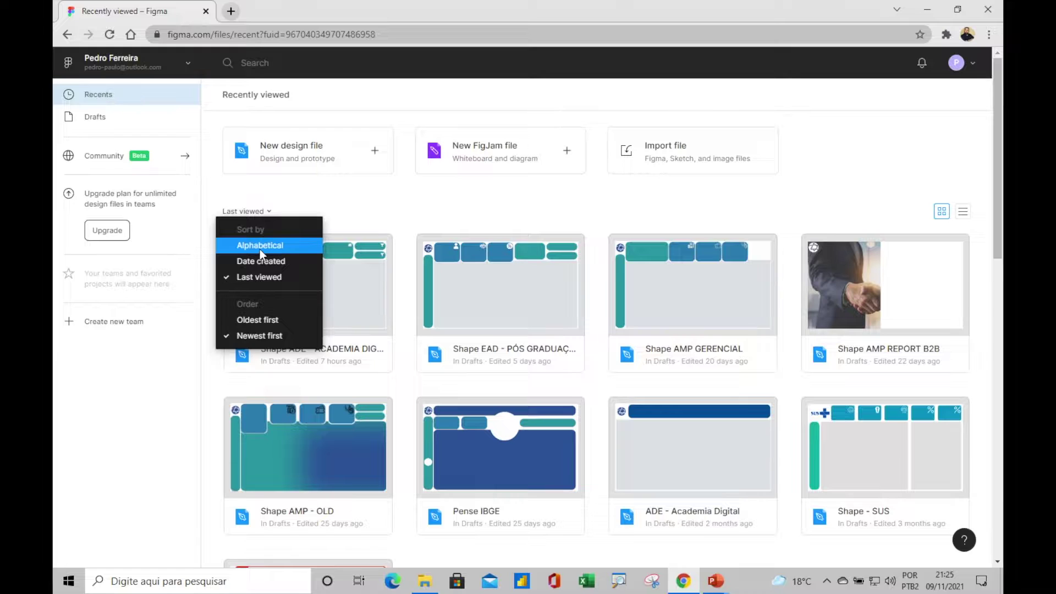
click(260, 250)
click(271, 211)
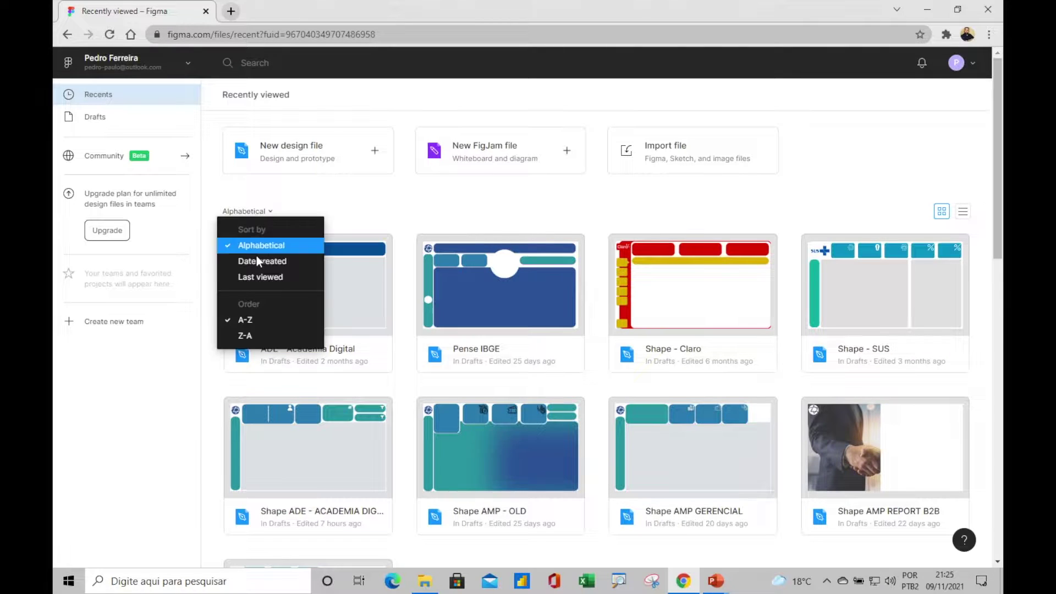
click(257, 262)
click(270, 211)
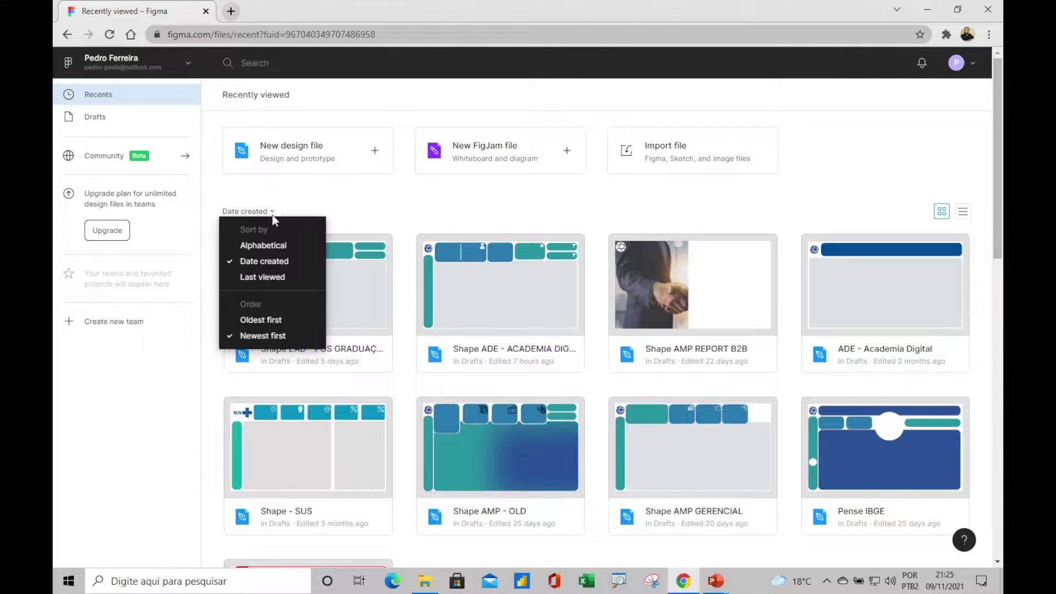
click(269, 278)
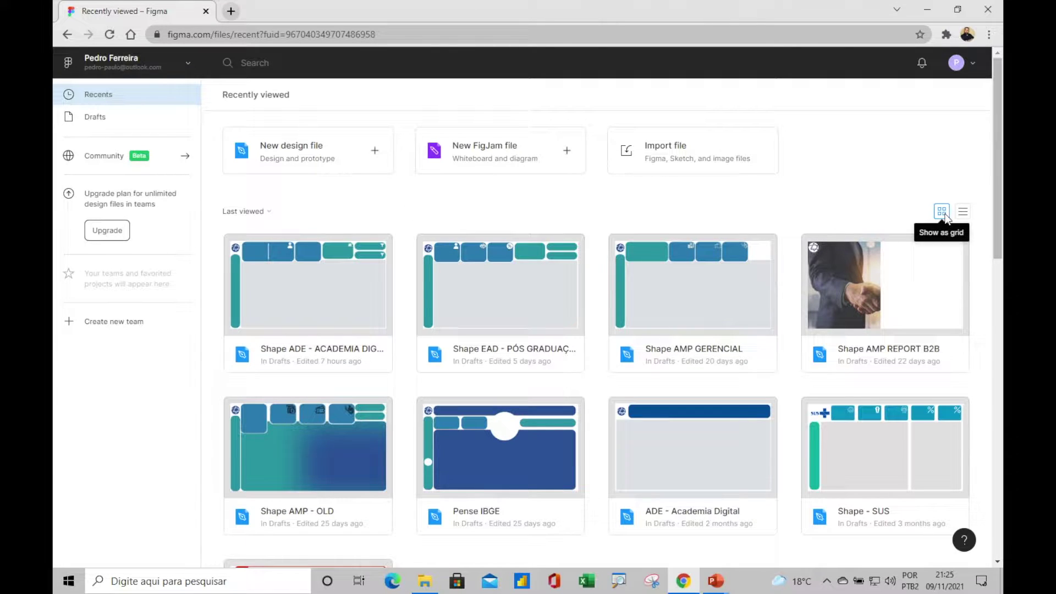
click(962, 213)
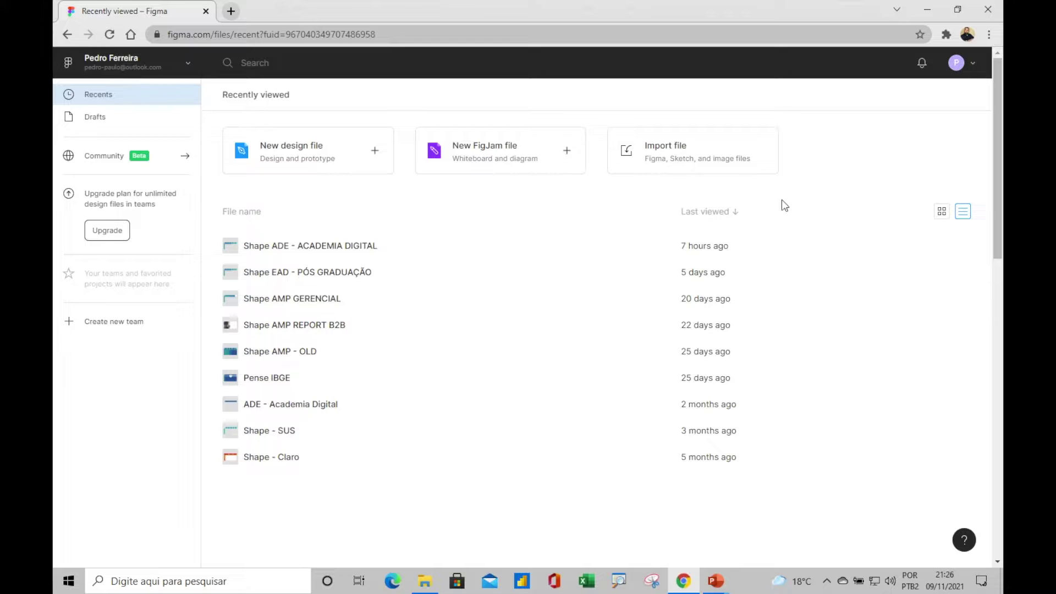
click(942, 212)
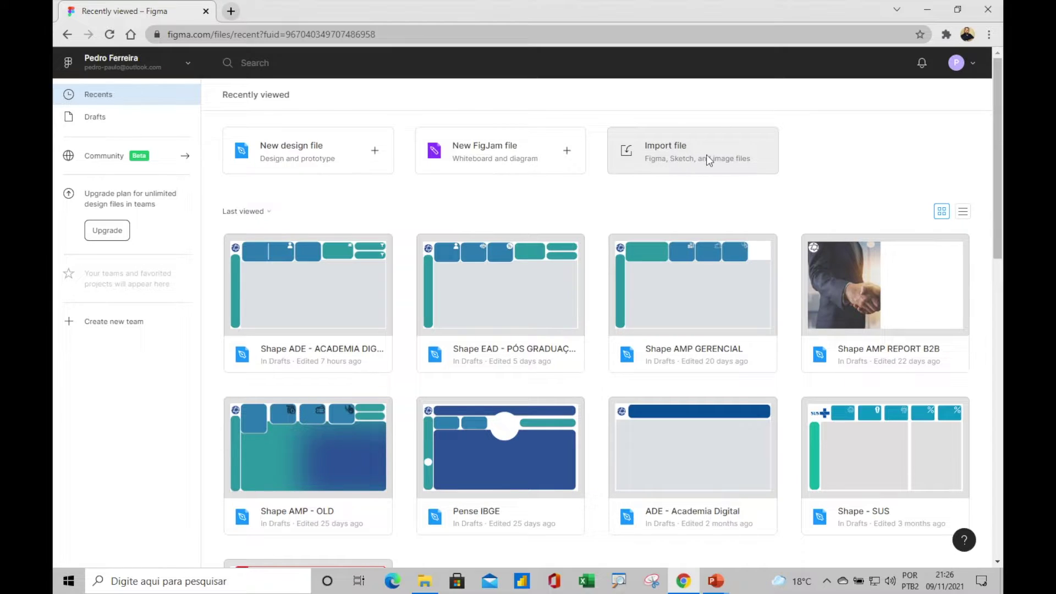
Create a new blank design file, return to Drafts, and open the account menu
click(306, 146)
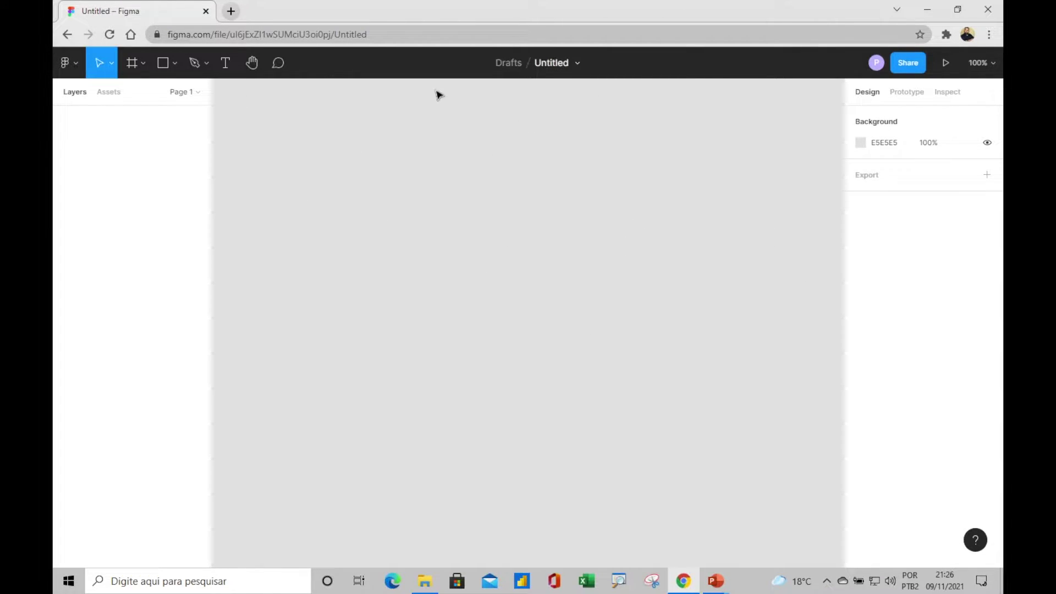
click(80, 65)
click(78, 101)
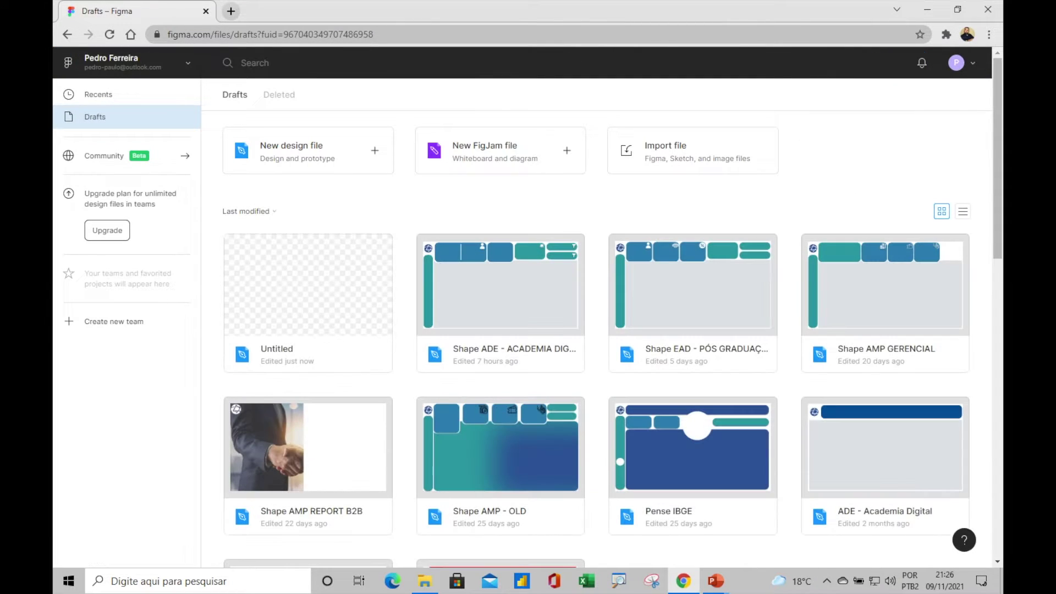
click(974, 64)
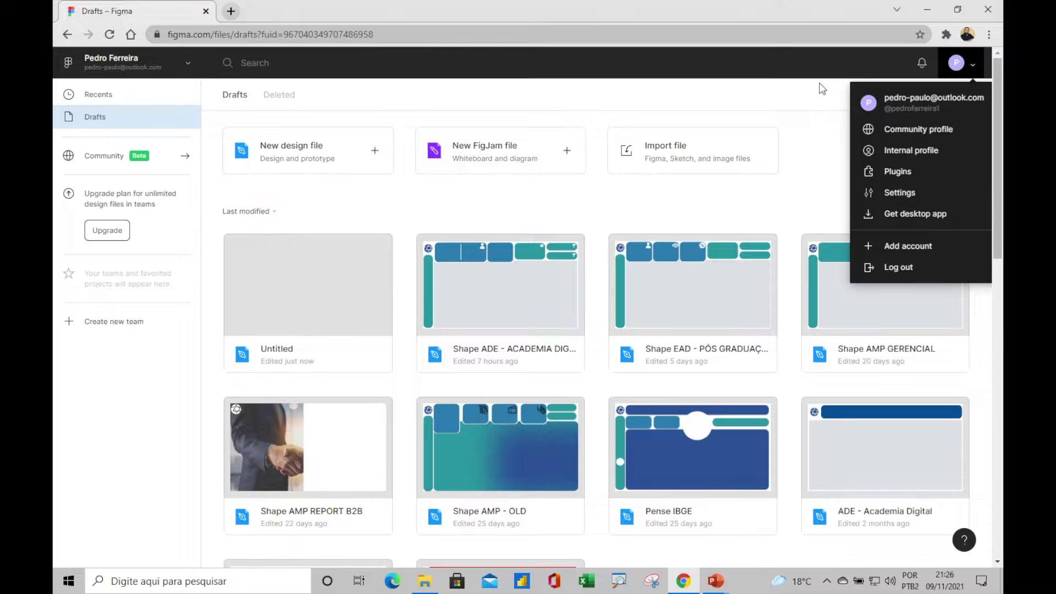
click(922, 63)
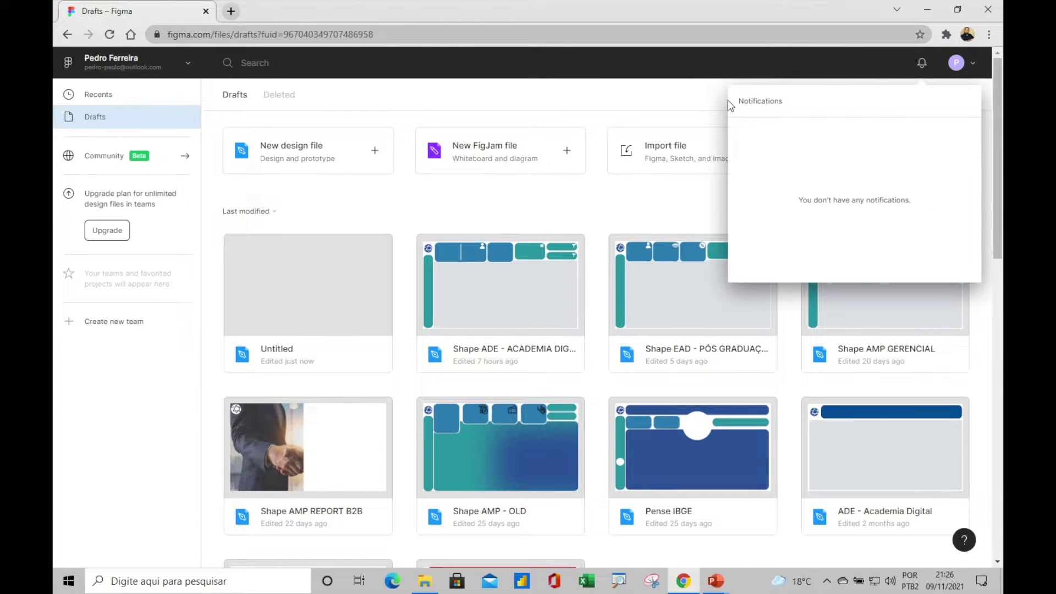
click(710, 100)
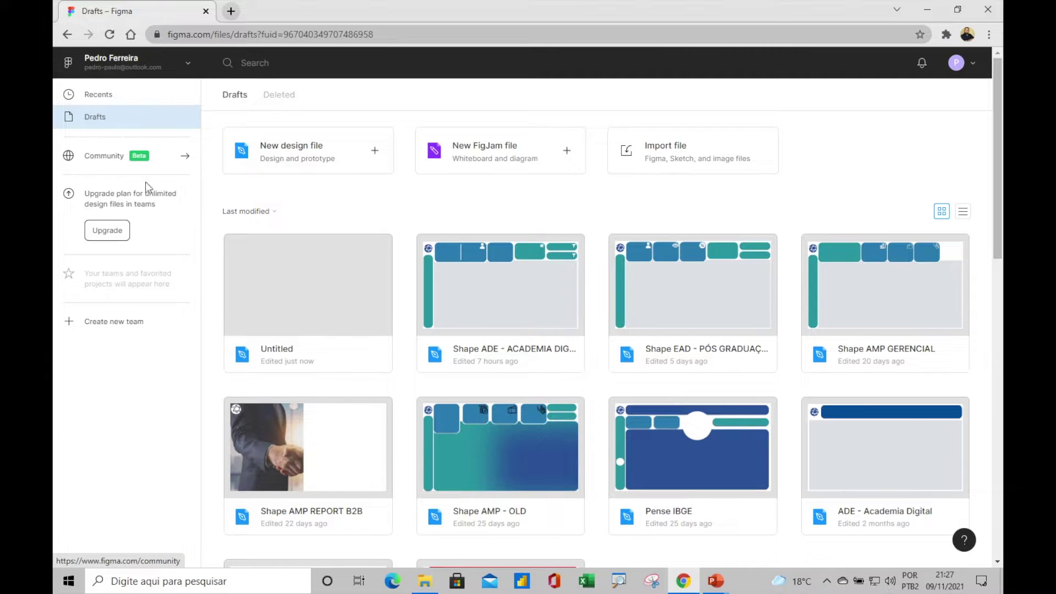
click(106, 158)
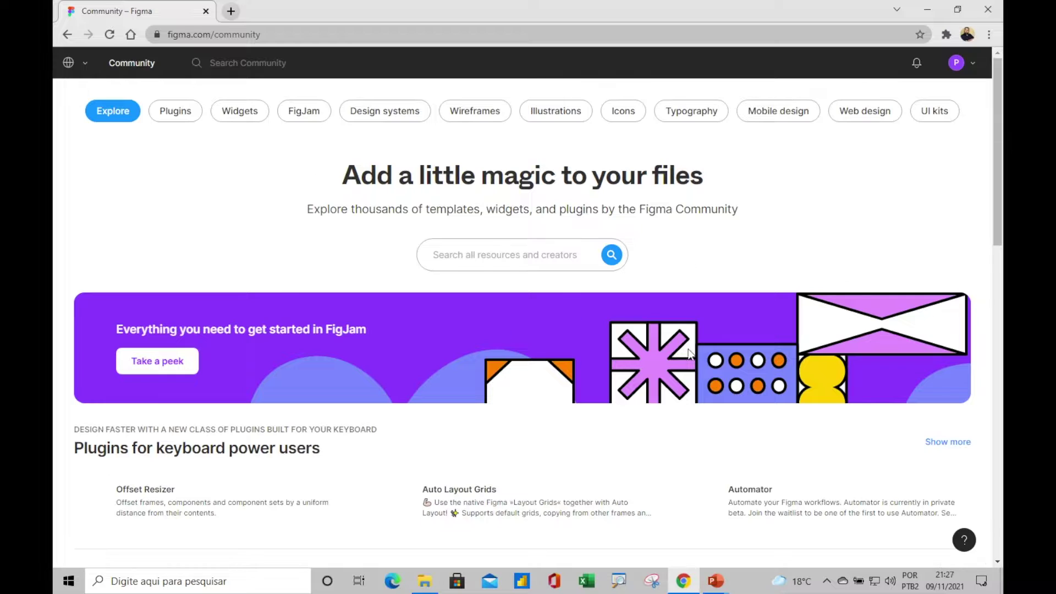
Browse the Community's Design systems resources
scroll(357, 285, down, 5)
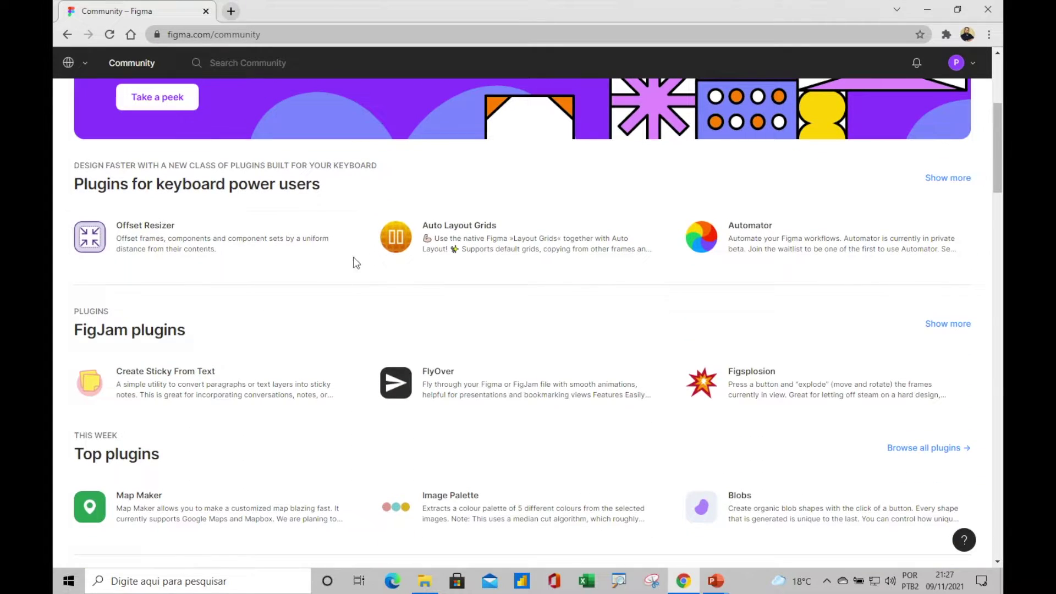
scroll(356, 262, up, 5)
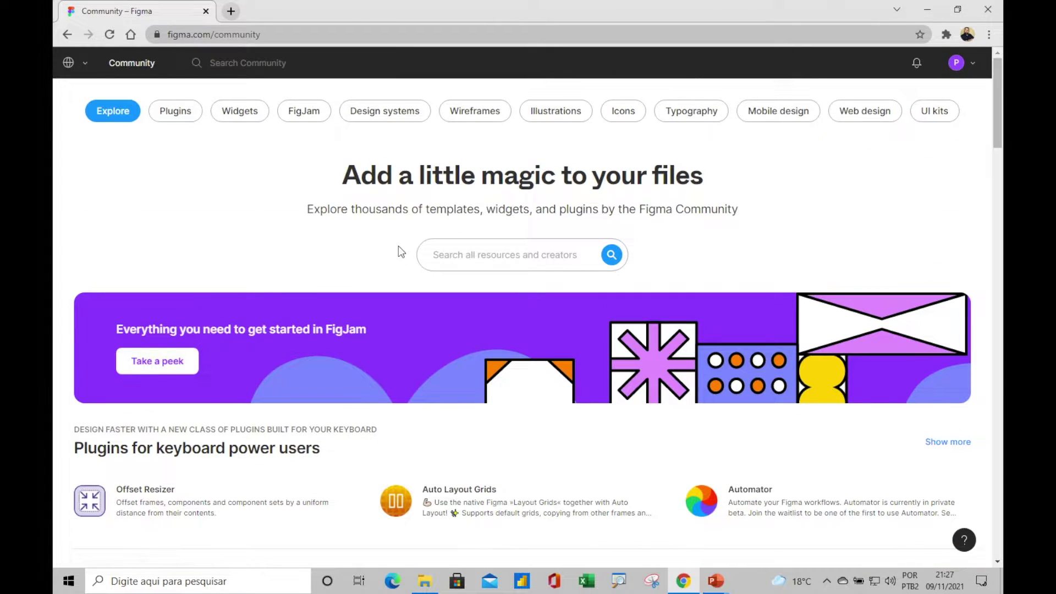
click(395, 111)
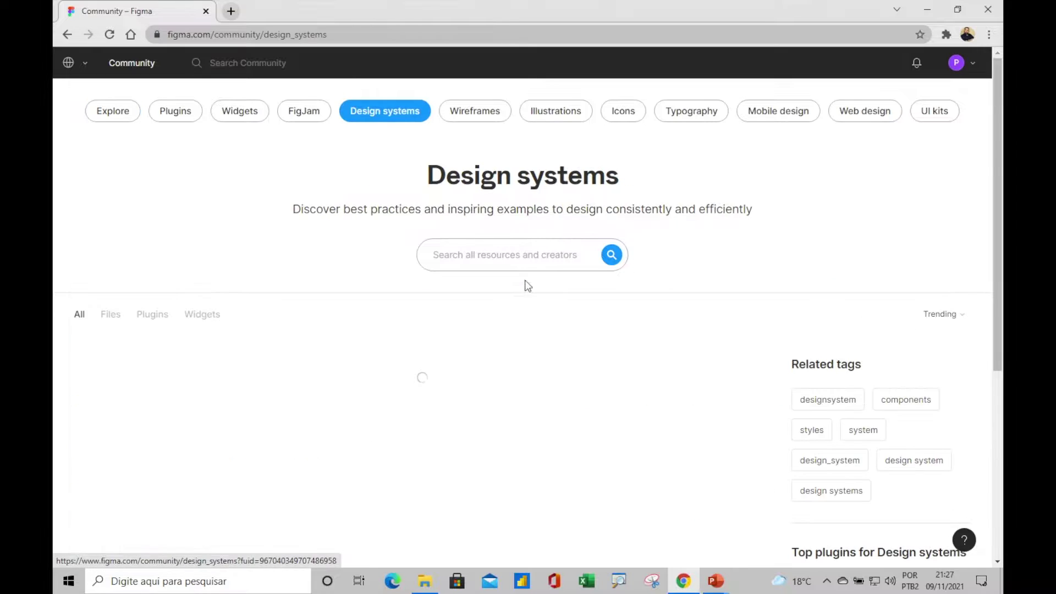
scroll(700, 303, down, 3)
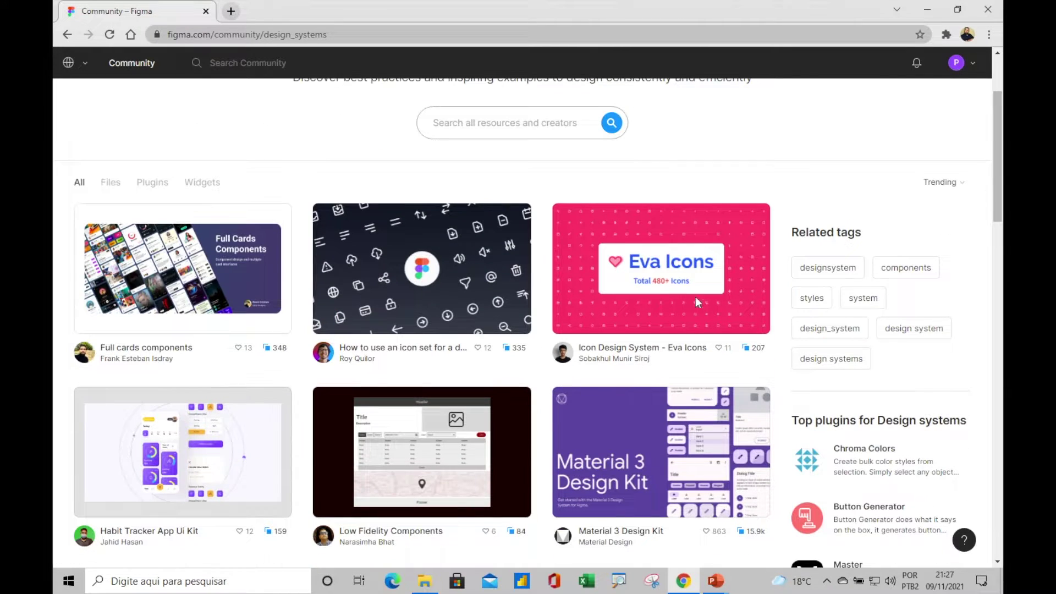
scroll(700, 302, down, 5)
scroll(639, 424, up, 7)
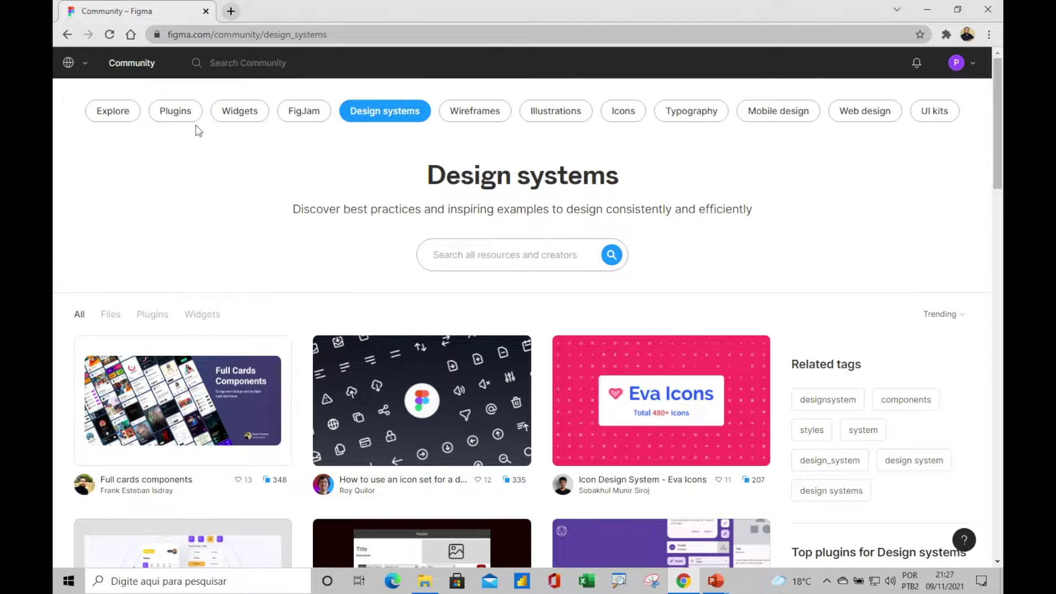
Browse the Community's Illustrations and Icons categories
click(575, 116)
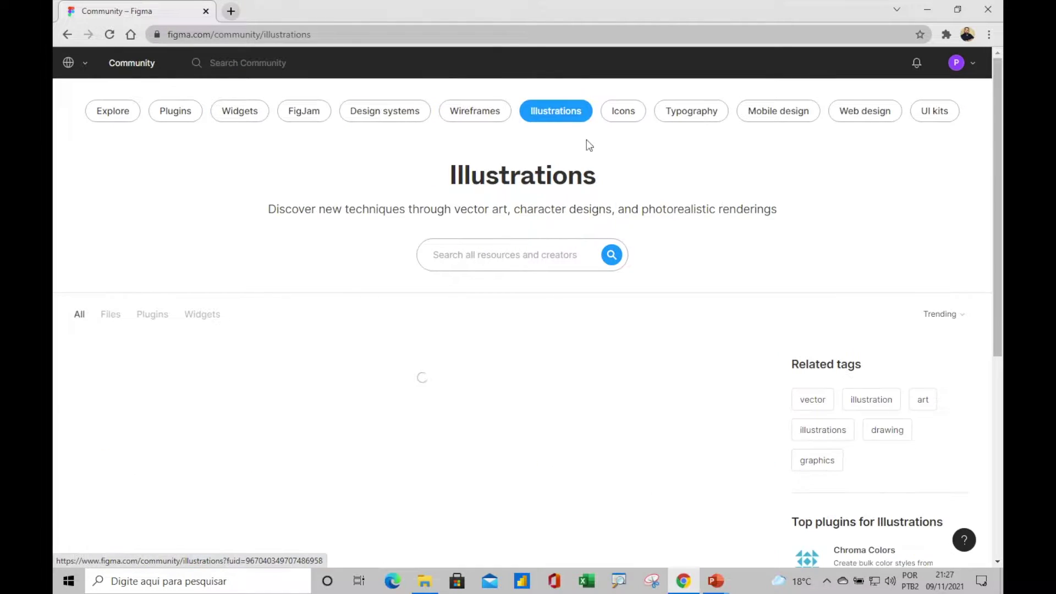
click(624, 111)
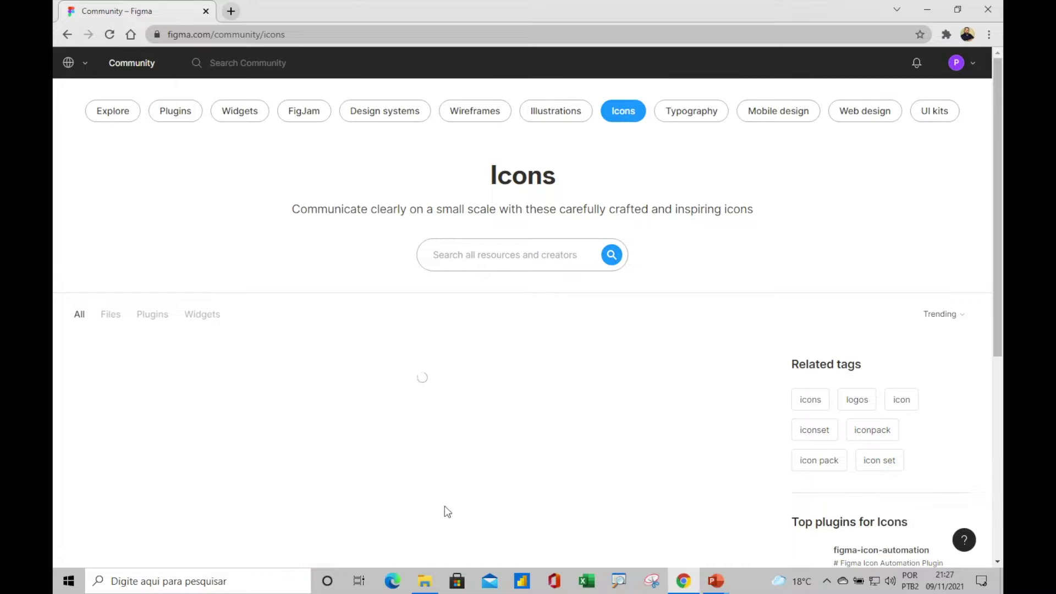
scroll(427, 405, down, 4)
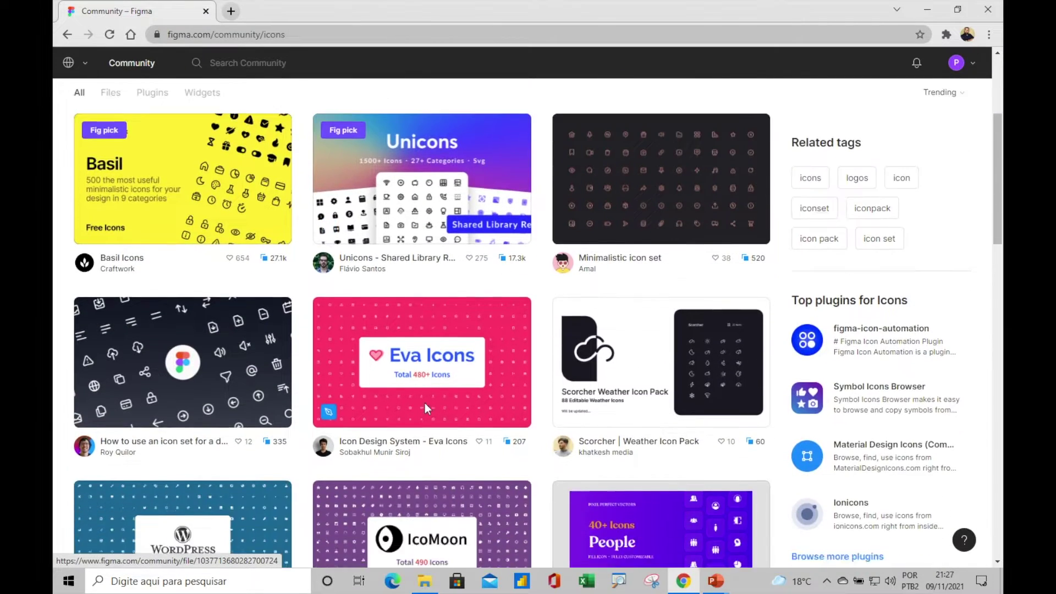
scroll(425, 404, down, 2)
scroll(424, 405, up, 4)
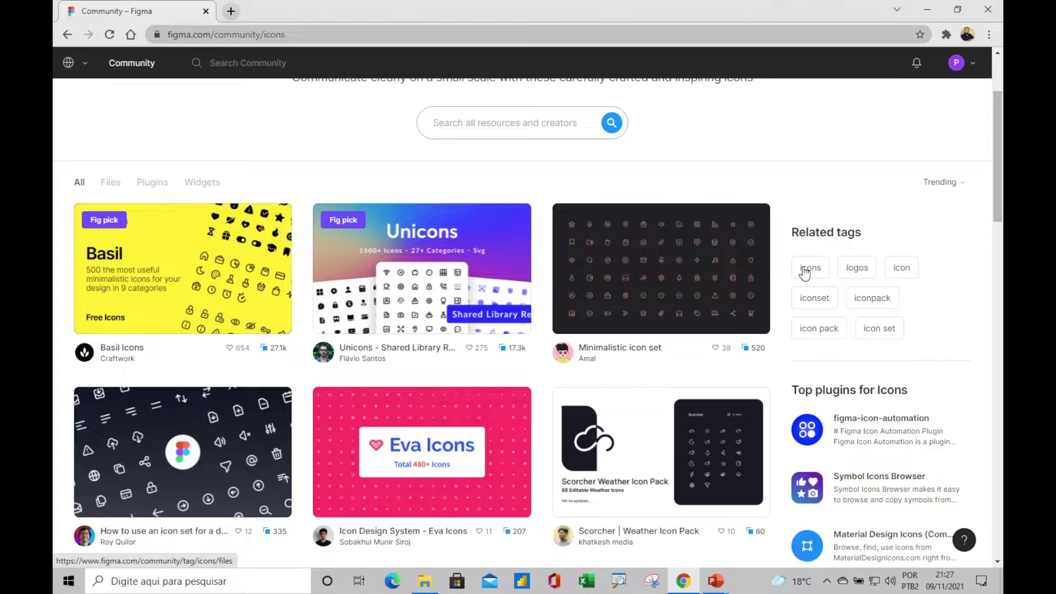
scroll(745, 174, up, 3)
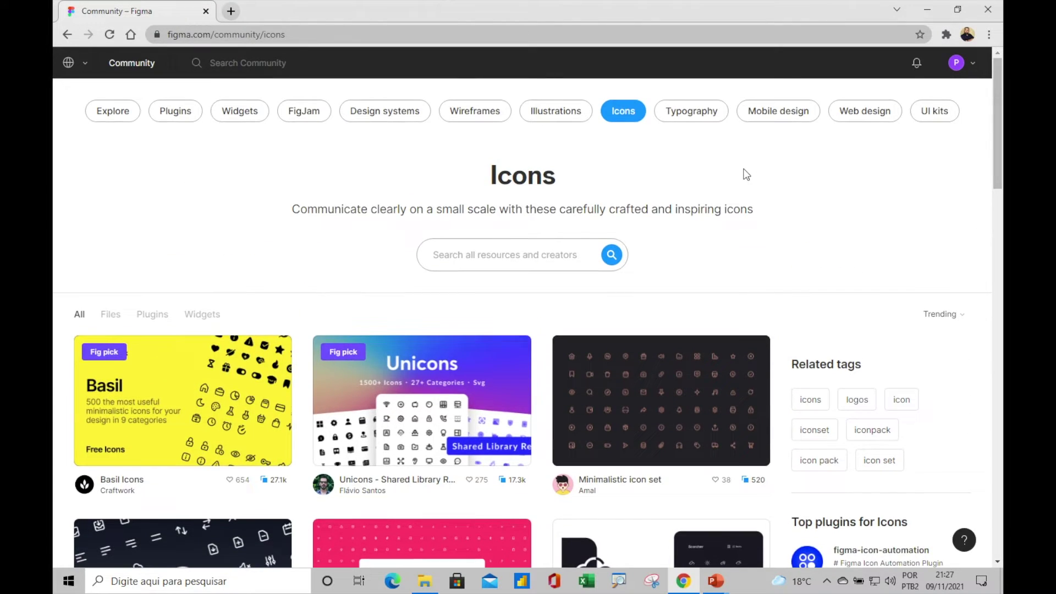
Browse Mobile design resources, then switch back to the personal files workspace
click(801, 111)
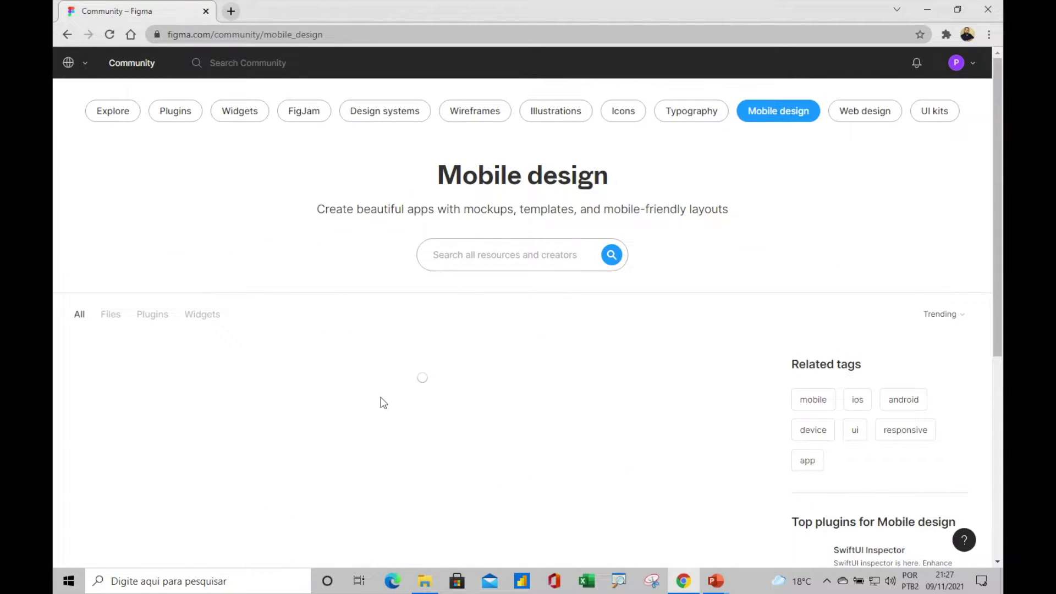
scroll(426, 359, down, 3)
scroll(426, 360, down, 2)
scroll(426, 360, up, 5)
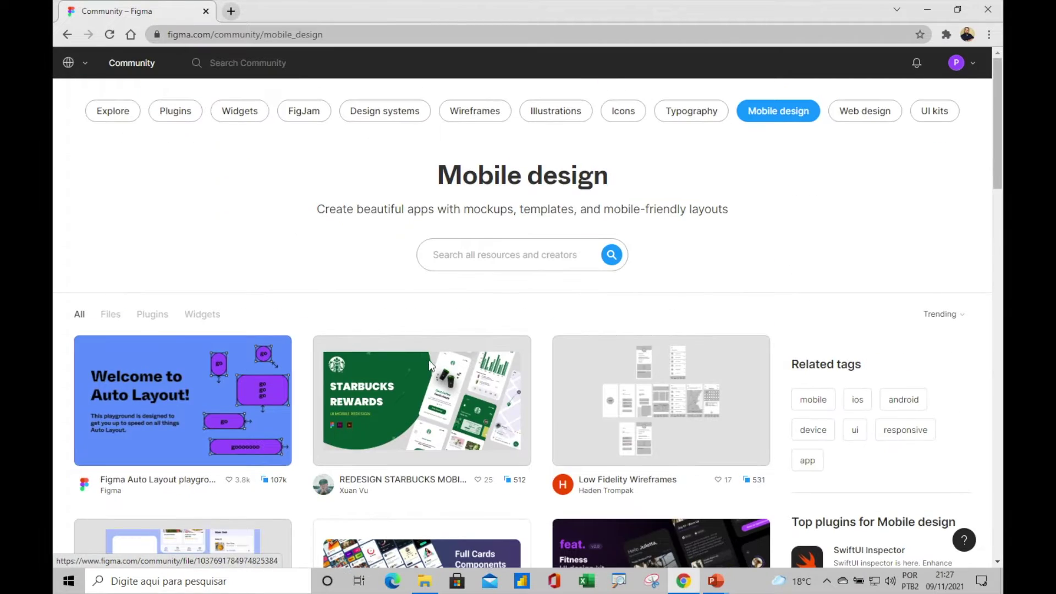
click(85, 64)
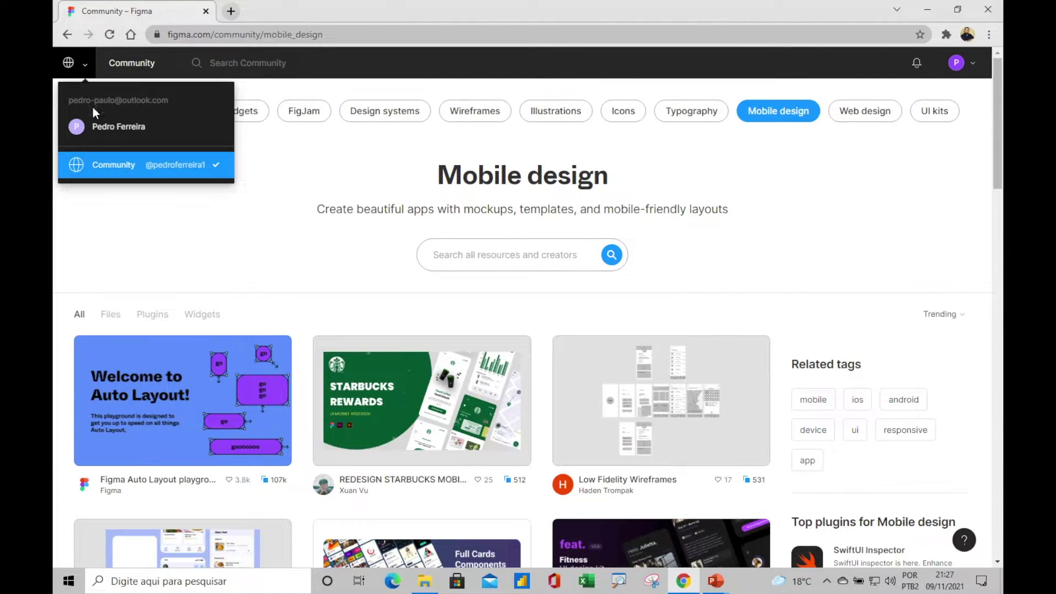
click(108, 138)
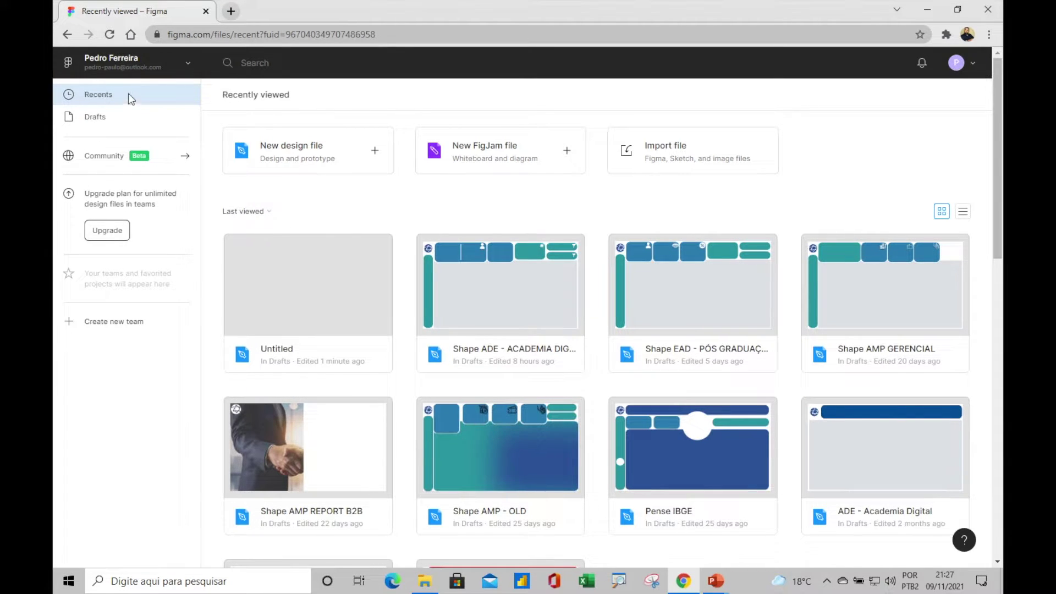
click(308, 65)
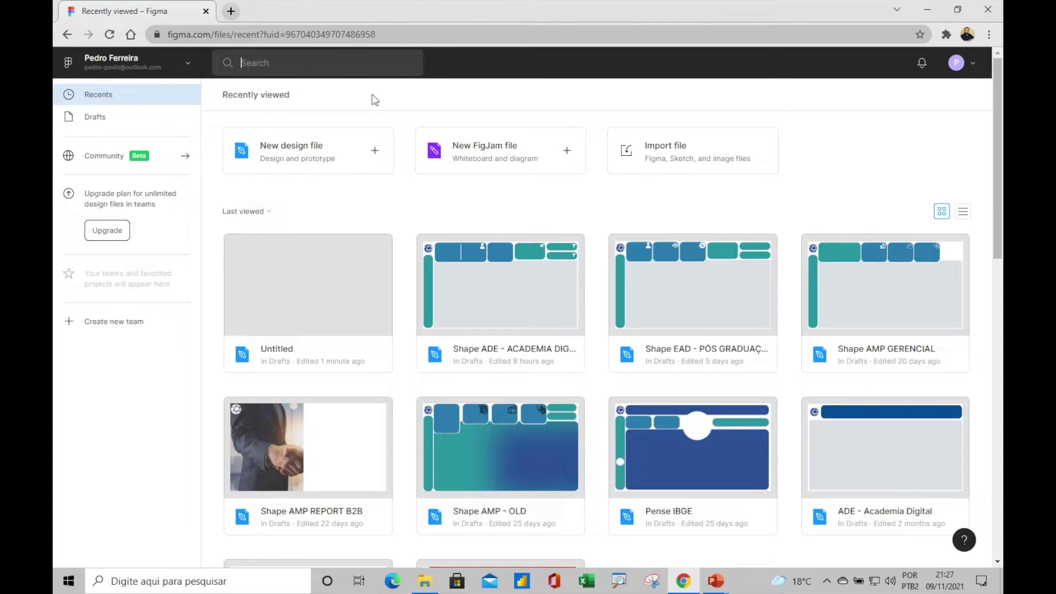
click(193, 65)
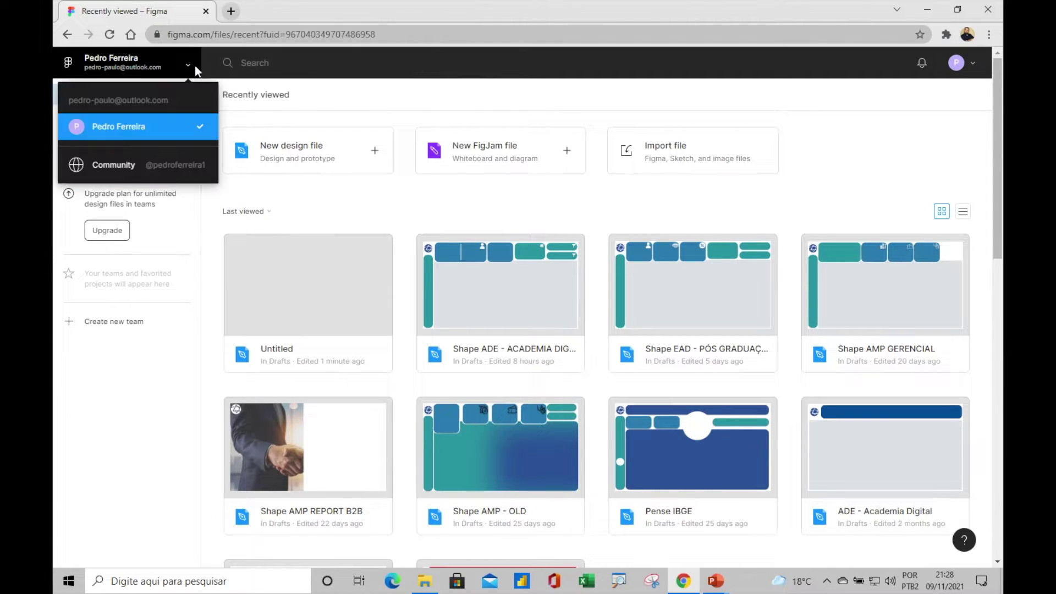
click(75, 64)
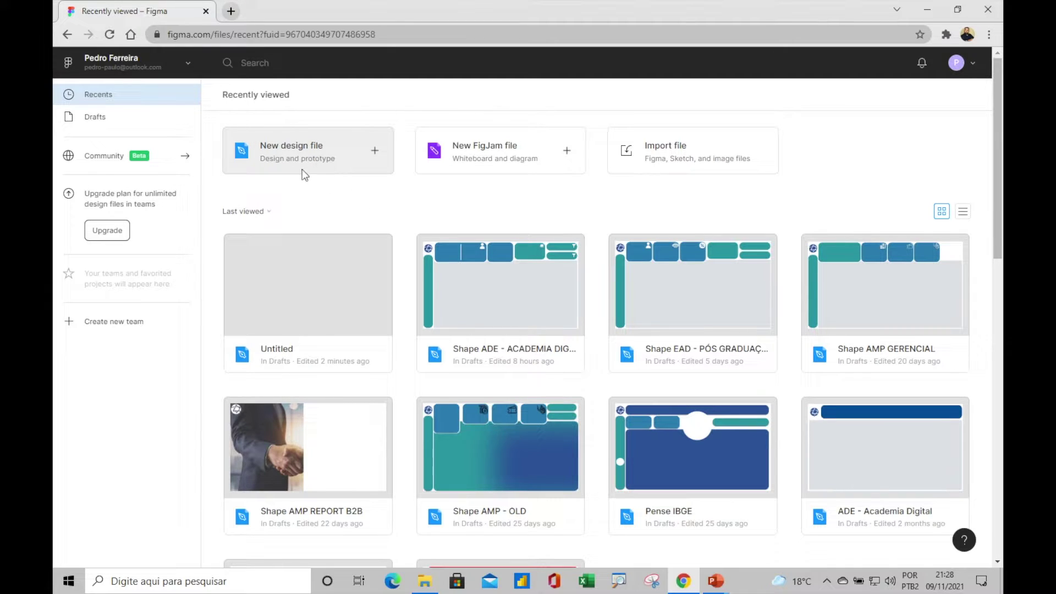
click(320, 153)
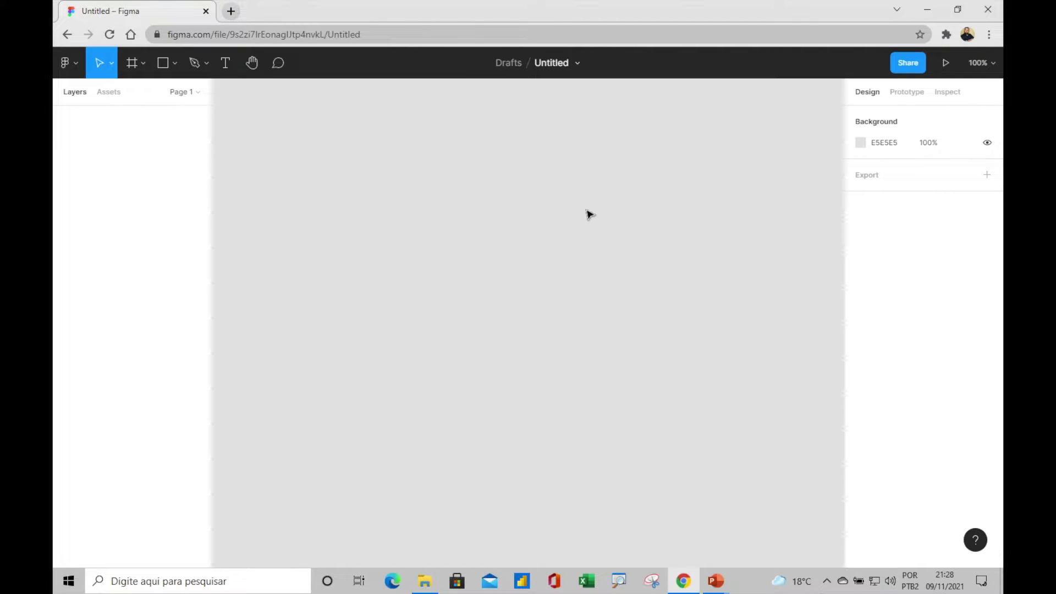
click(994, 64)
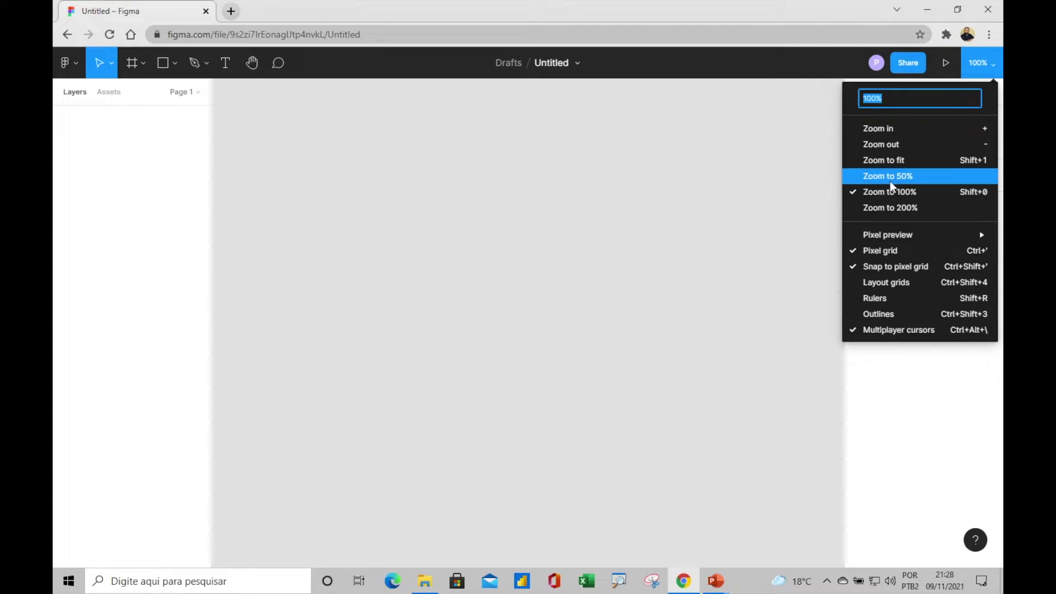
click(891, 176)
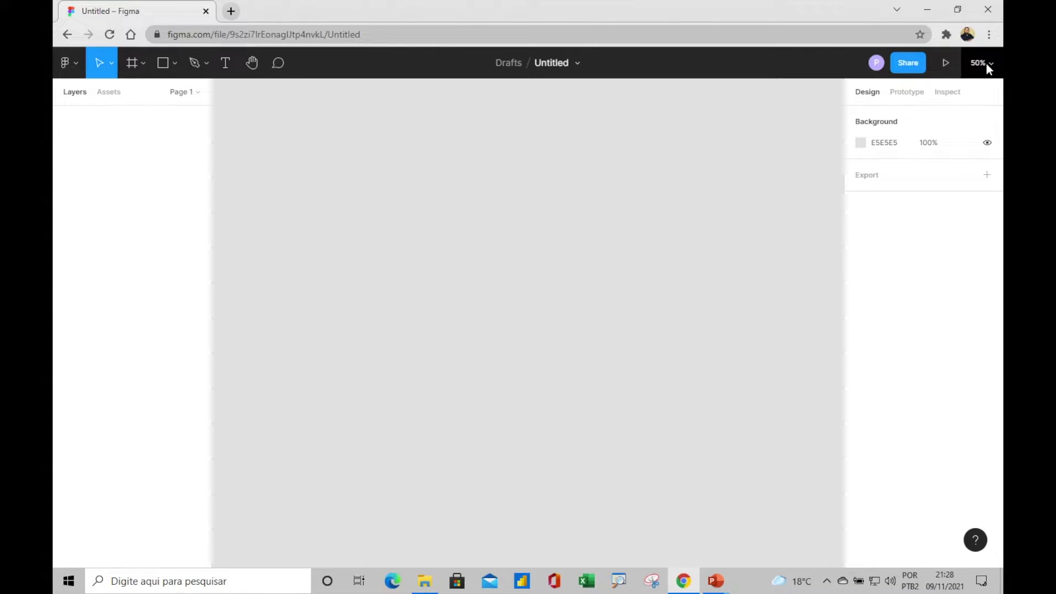
click(986, 64)
click(877, 193)
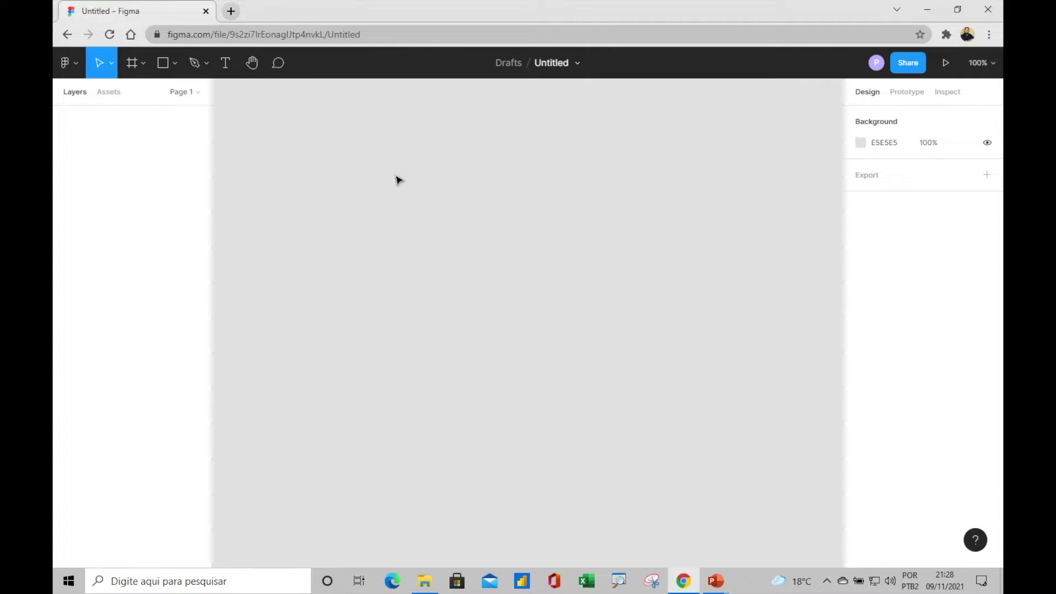
mouse_move(257, 96)
mouse_down()
mouse_move(652, 428)
mouse_move(803, 520)
mouse_move(682, 429)
mouse_up()
click(200, 93)
Add two new pages and name the second one 'Pagina'
click(195, 118)
click(196, 118)
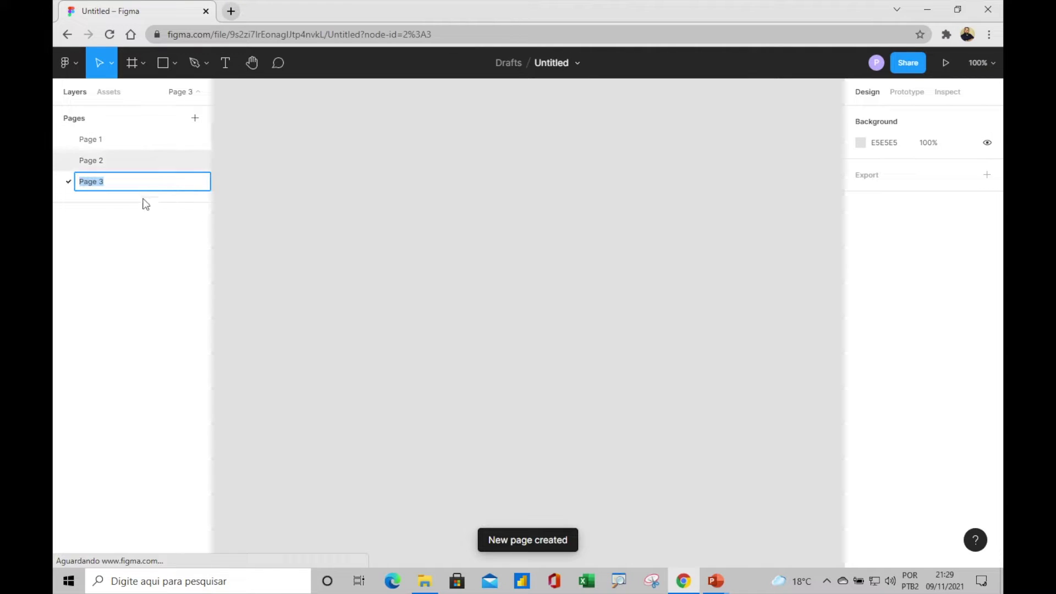
text(Pagina)
key(Return)
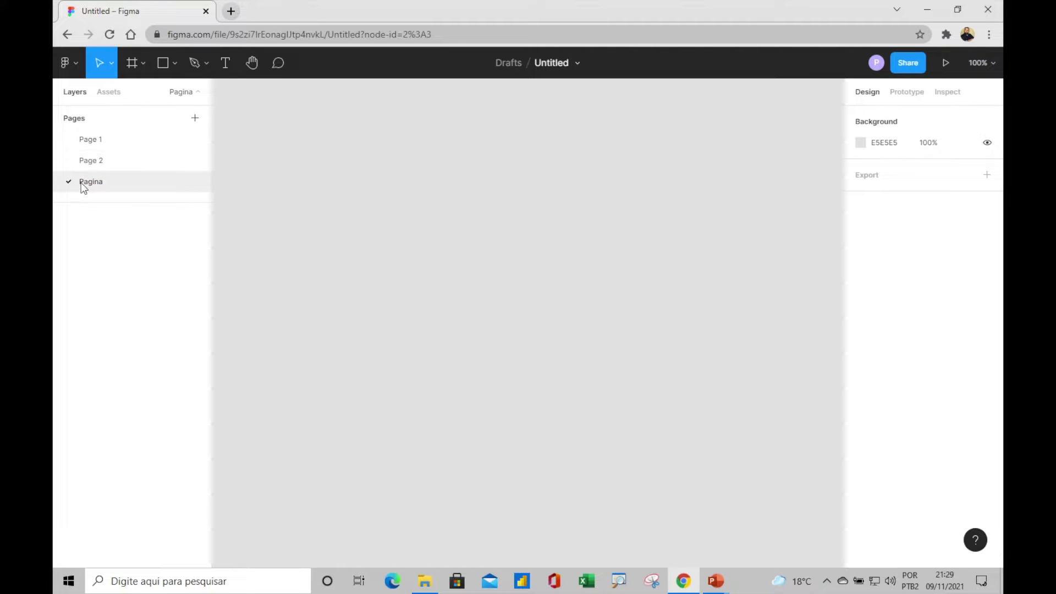
Duplicate Page 1, flip through the four pages, and return to Page 1
click(87, 139)
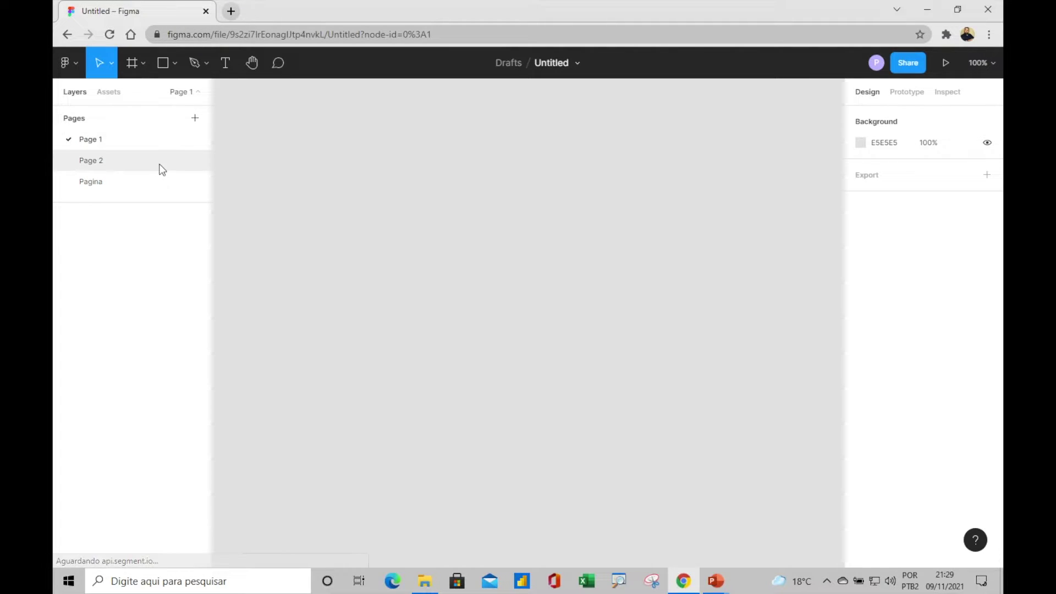
right_click(101, 144)
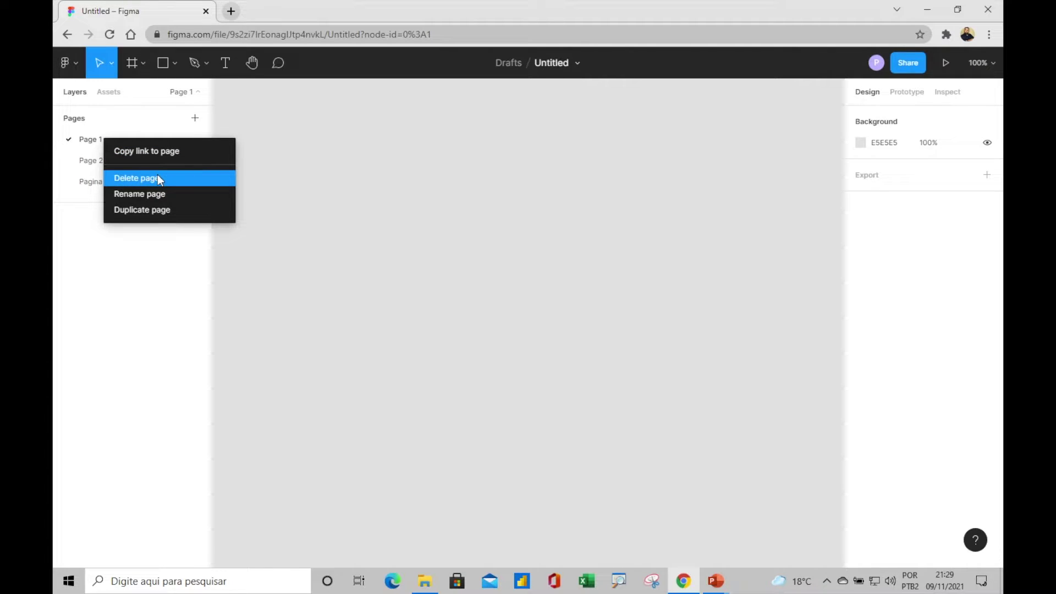
click(155, 211)
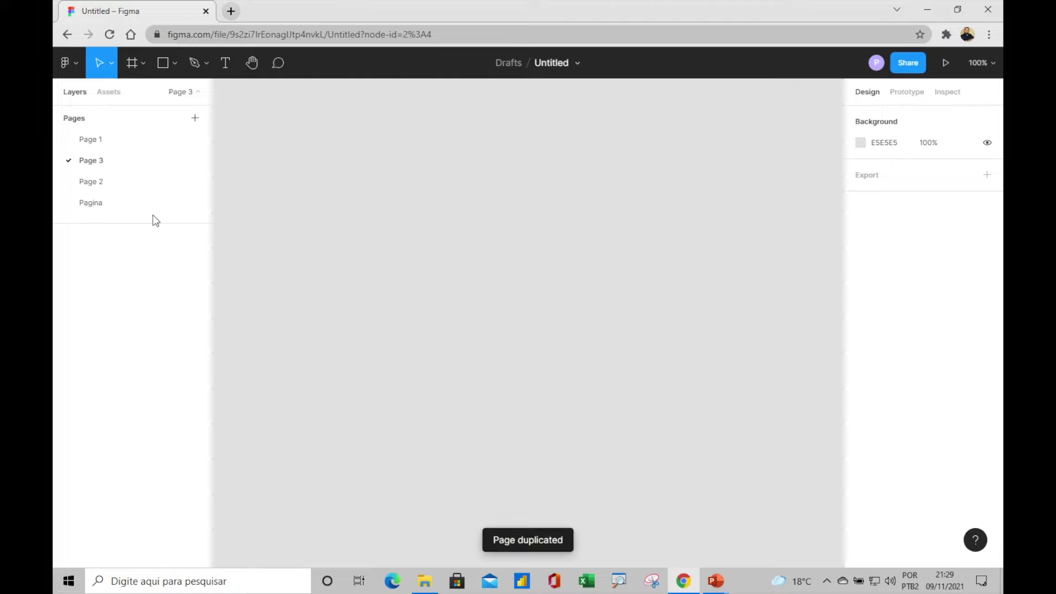
click(95, 145)
click(85, 182)
click(87, 200)
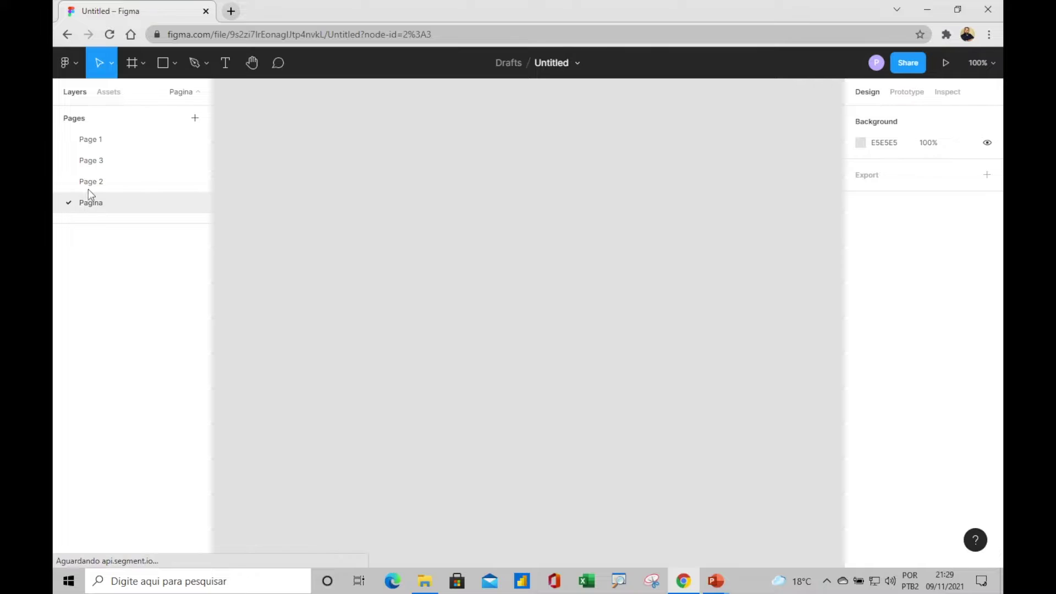
click(92, 142)
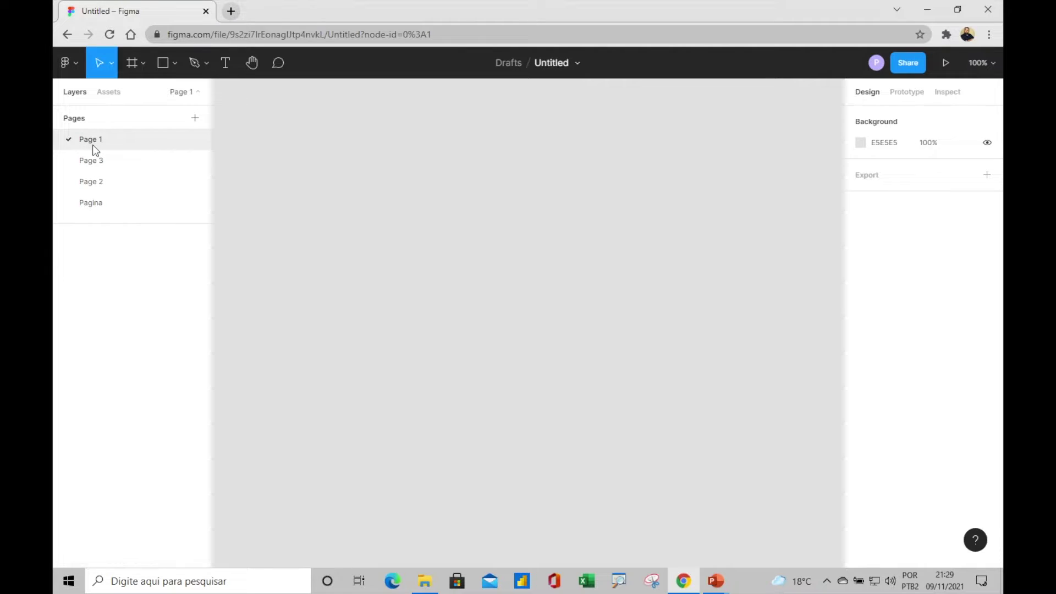
Review the Move, Frame, Shape and Pen tool menus, then select the Hand tool
click(112, 69)
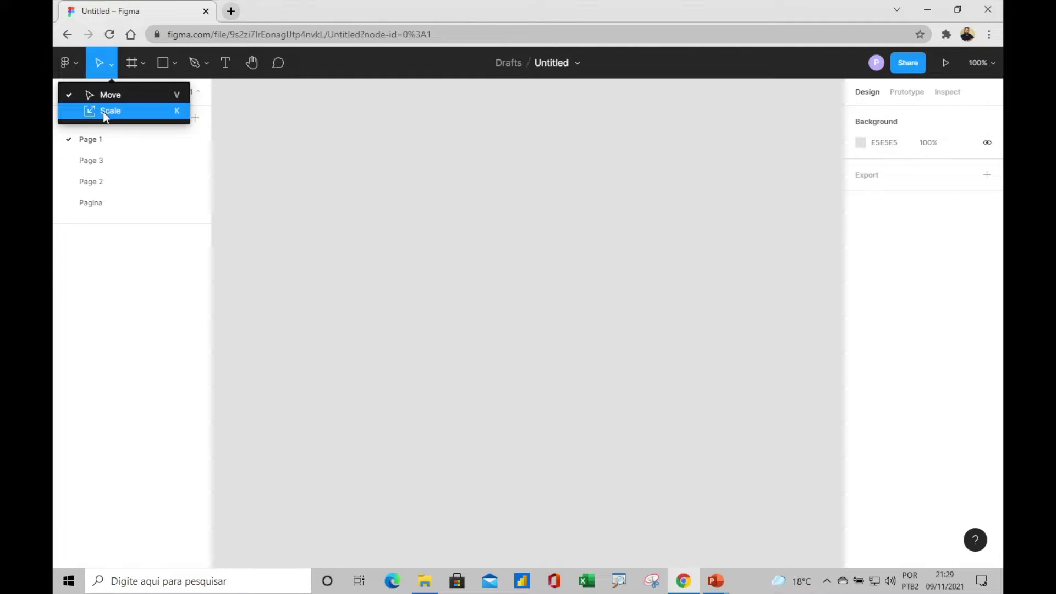
click(145, 62)
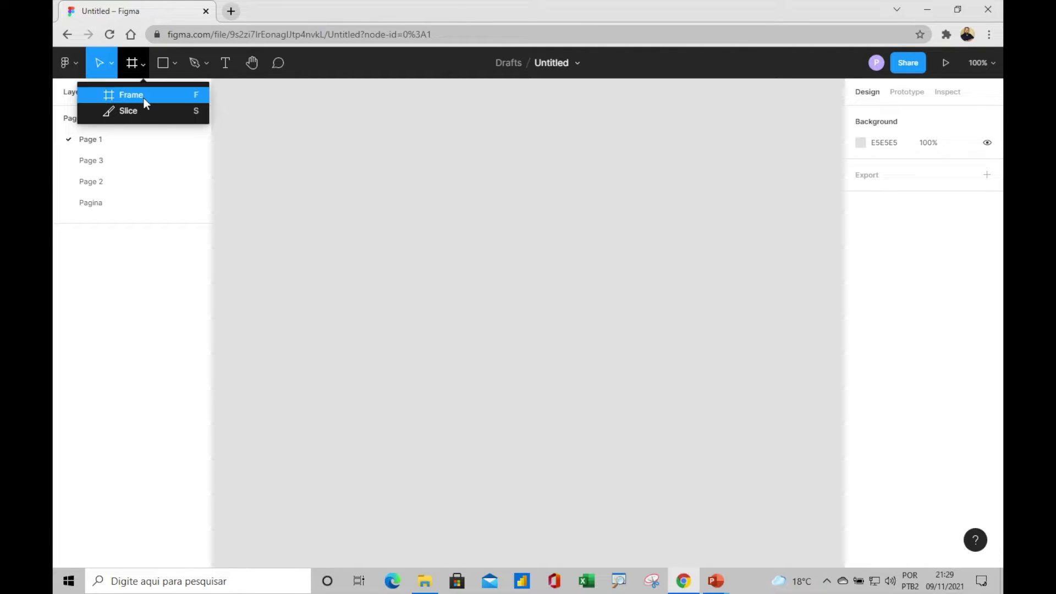
click(175, 62)
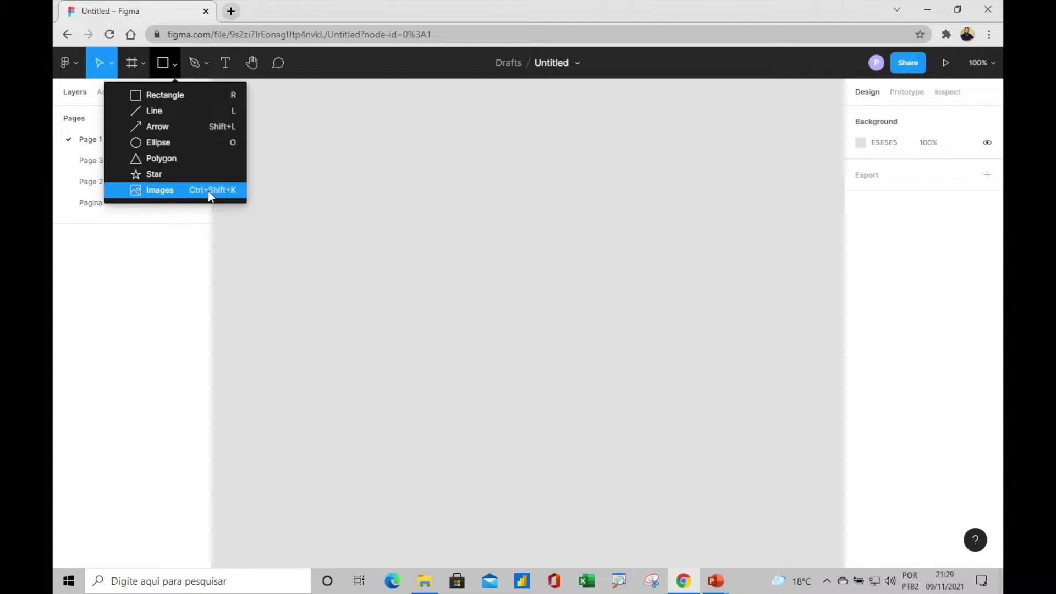
click(210, 65)
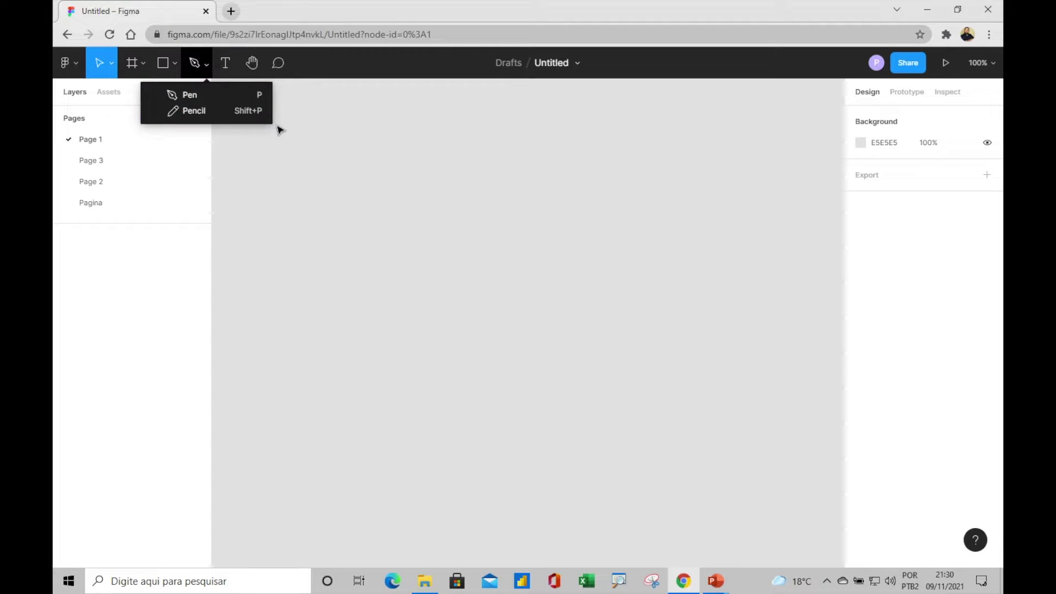
click(175, 69)
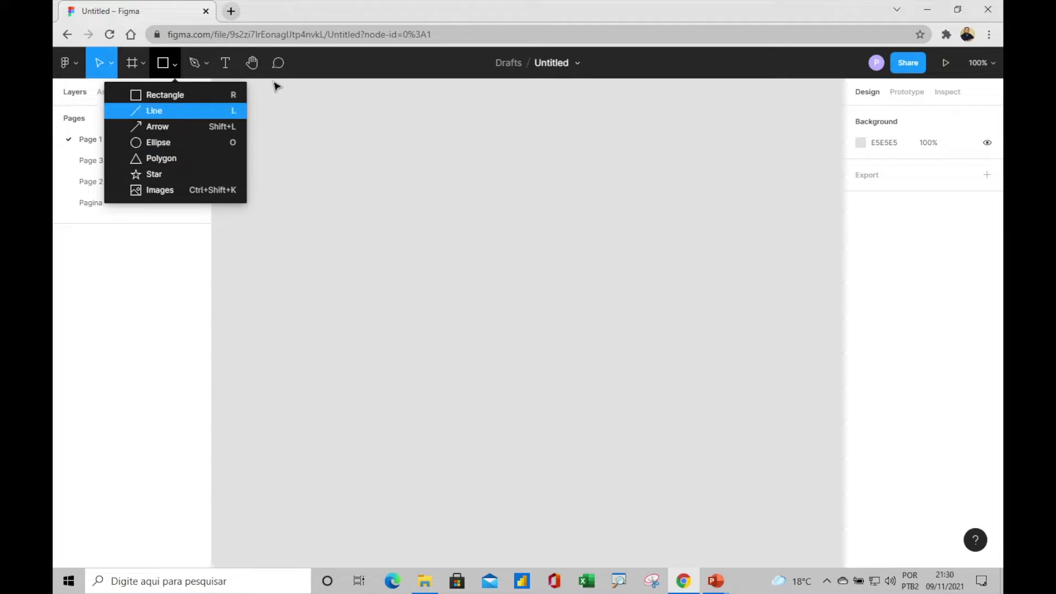
click(247, 62)
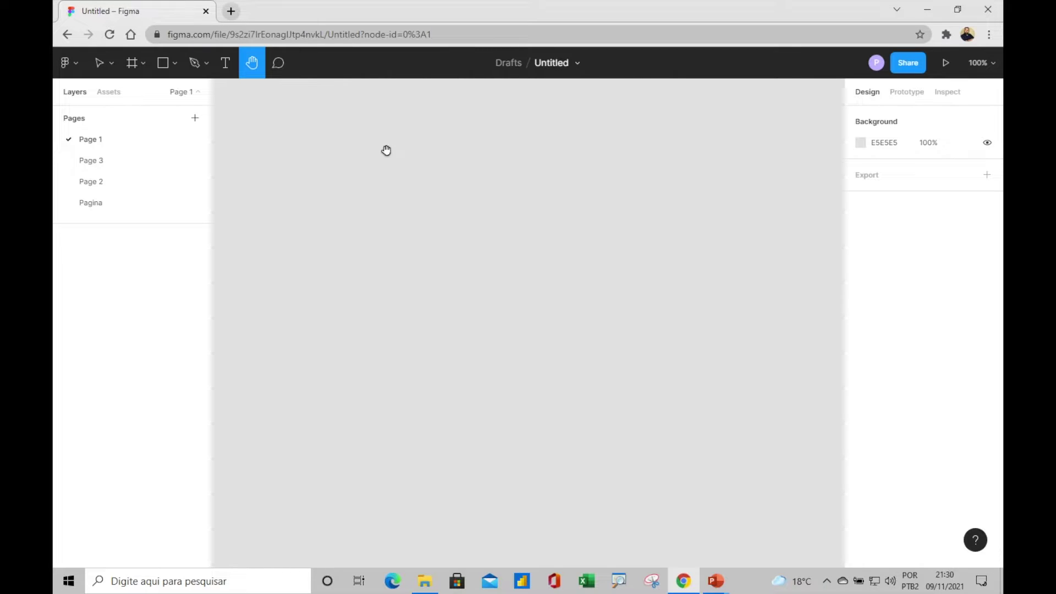
Change the file title from Untitled to 'Projeto 01'
click(558, 63)
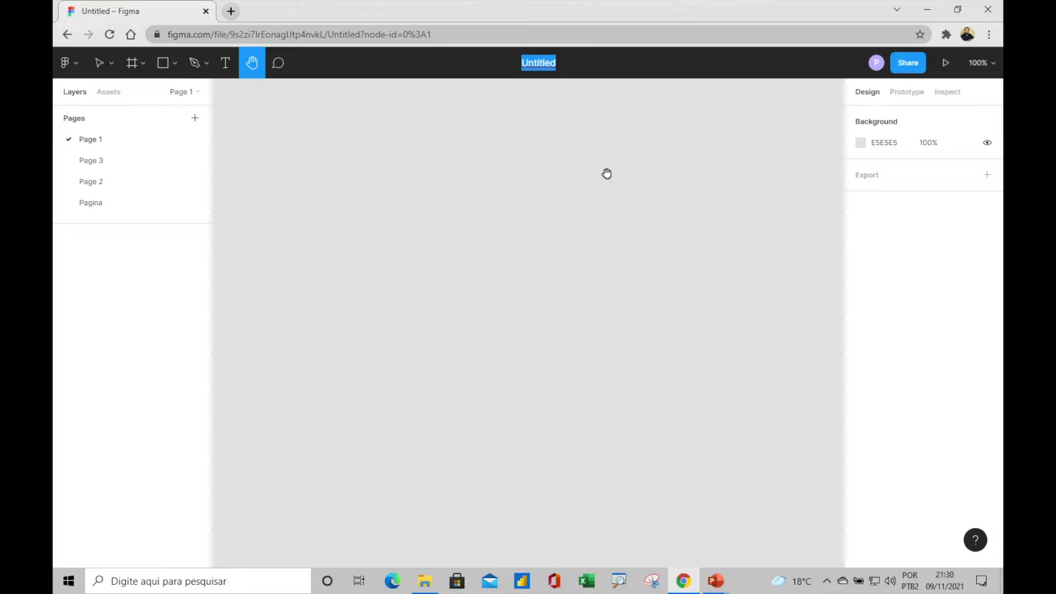
text(Projeto 01)
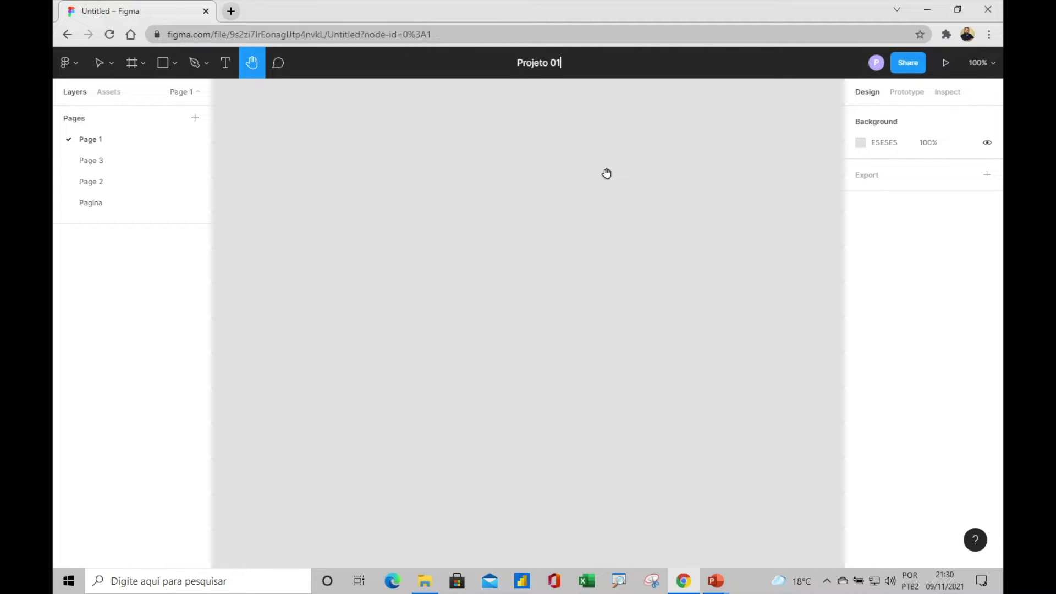
key(Return)
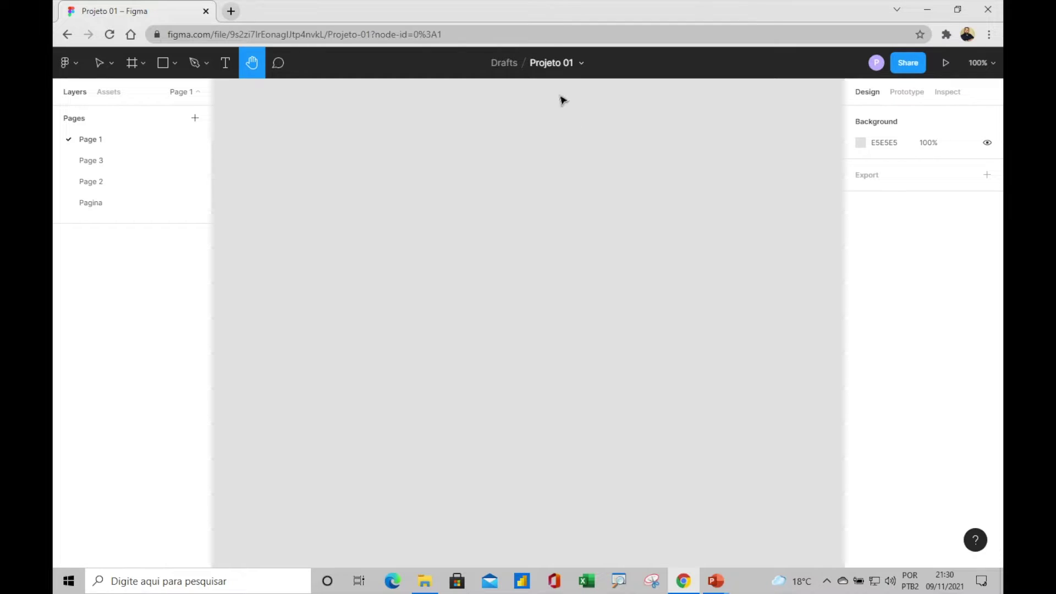
double_click(558, 63)
click(547, 143)
Draw a large 891×581 rectangle, then a triangle polygon in its upper left
click(175, 64)
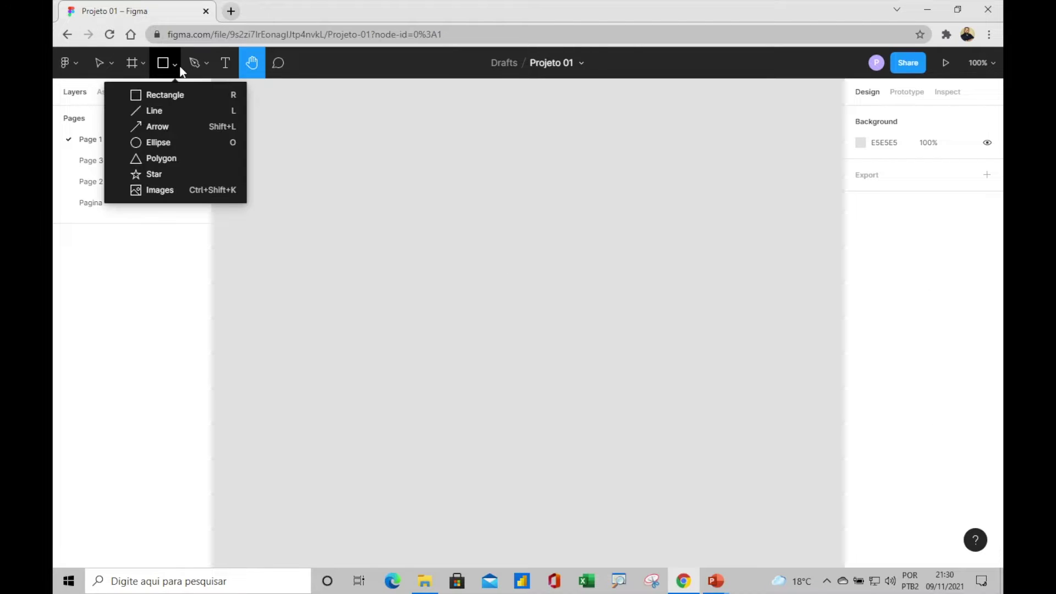
click(165, 96)
drag(232, 93, 821, 477)
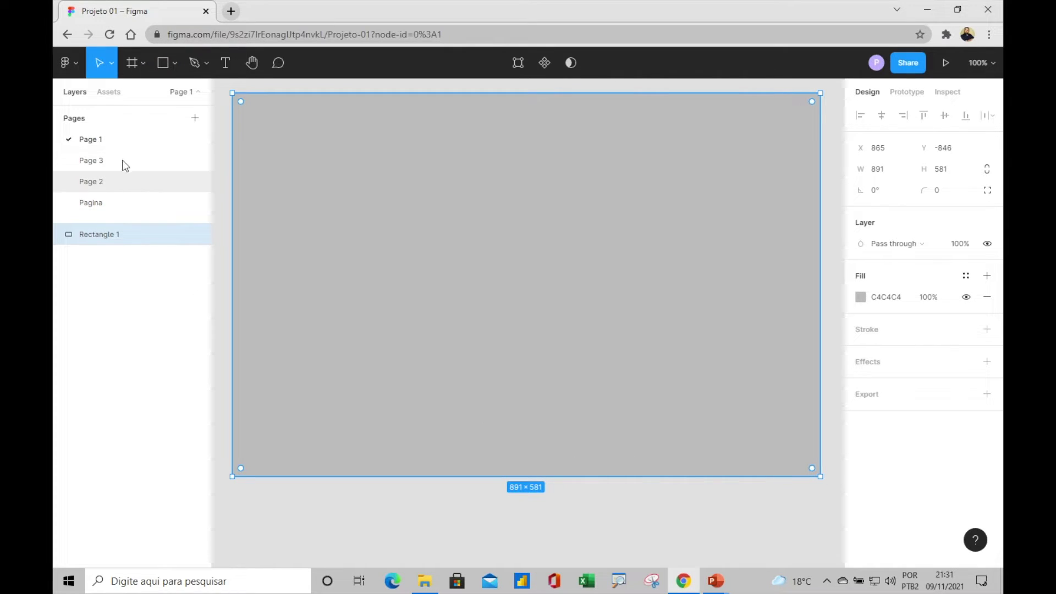
mouse_move(127, 234)
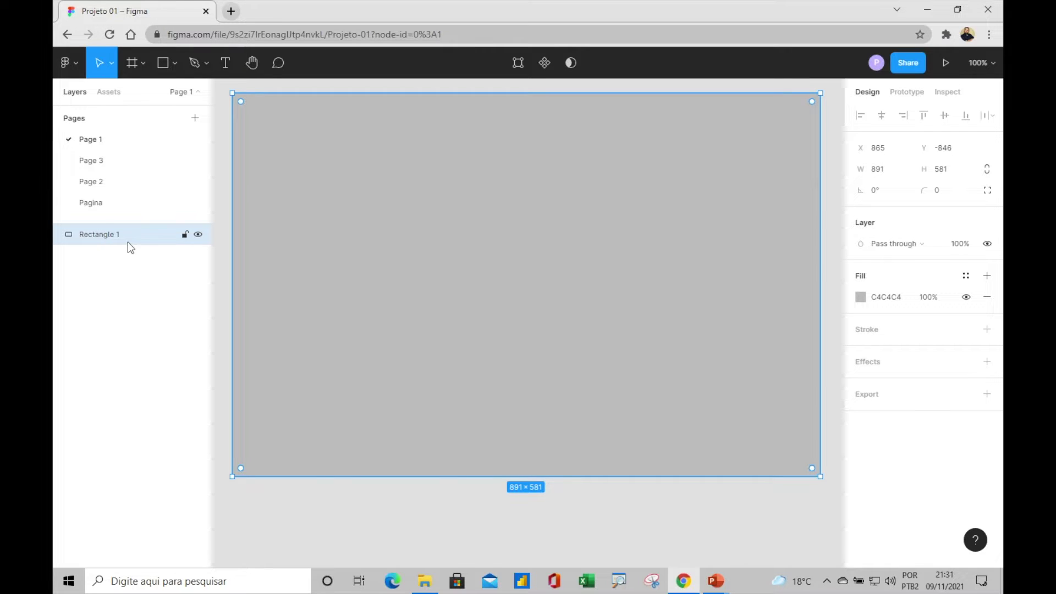
click(175, 66)
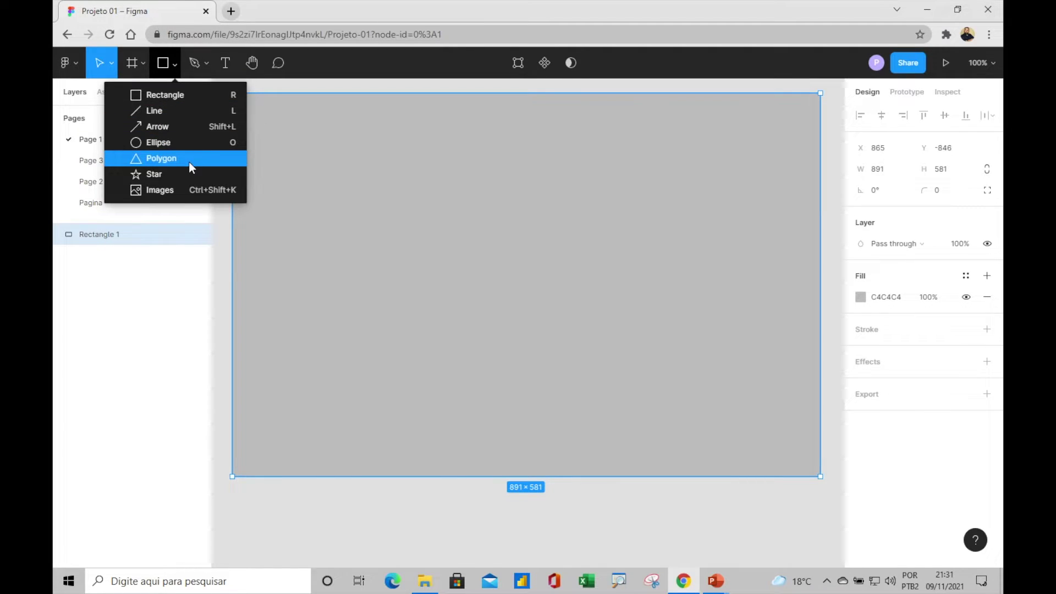
click(193, 161)
drag(352, 158, 522, 305)
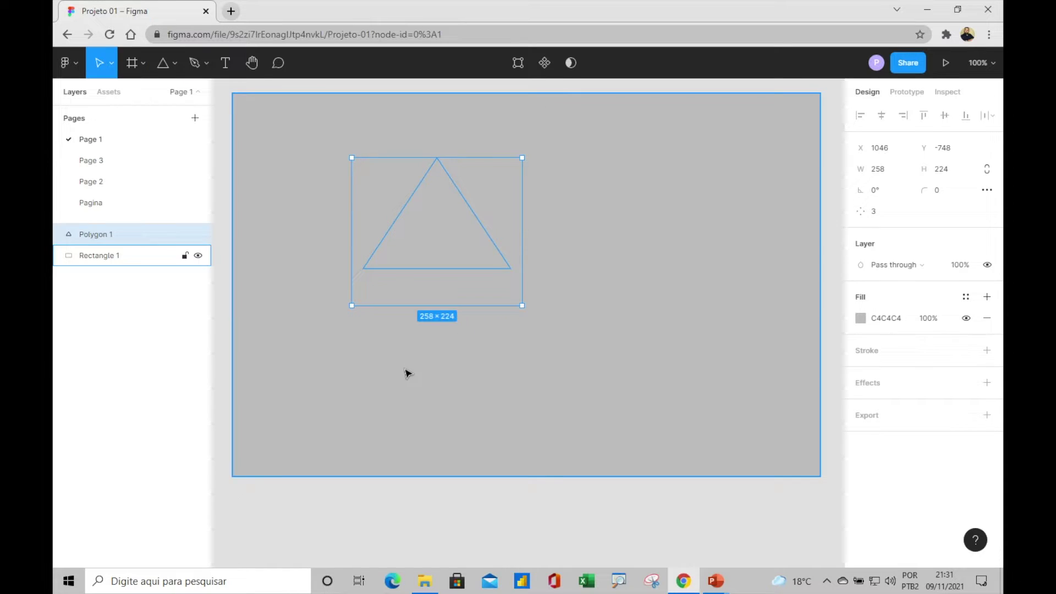
Swap the stacking order of Rectangle 1 and Polygon 1, then restore it
click(98, 253)
click(94, 237)
click(109, 257)
click(106, 234)
drag(113, 266, 111, 231)
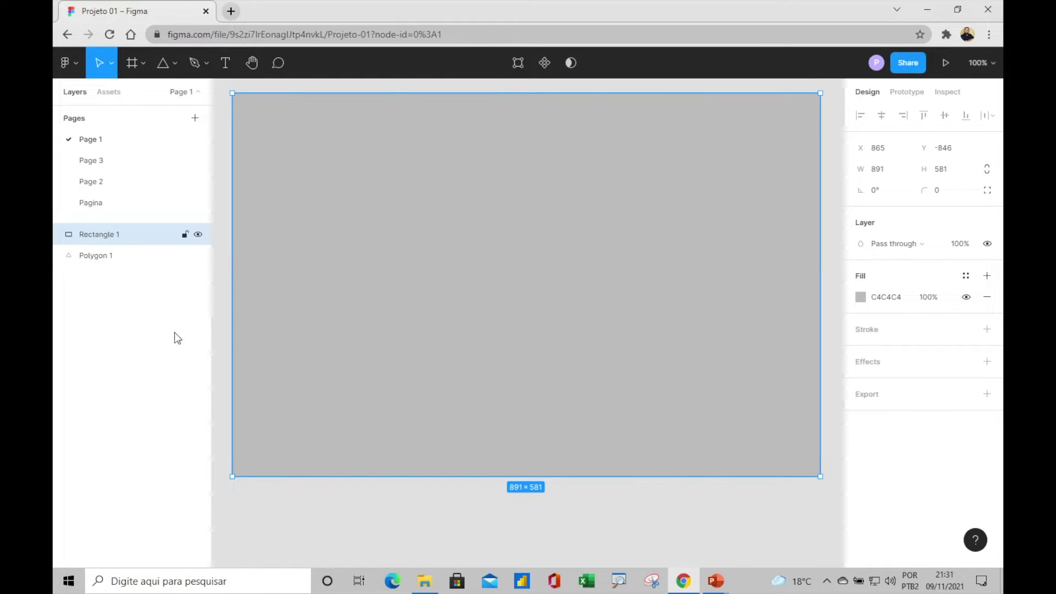
drag(112, 236, 104, 263)
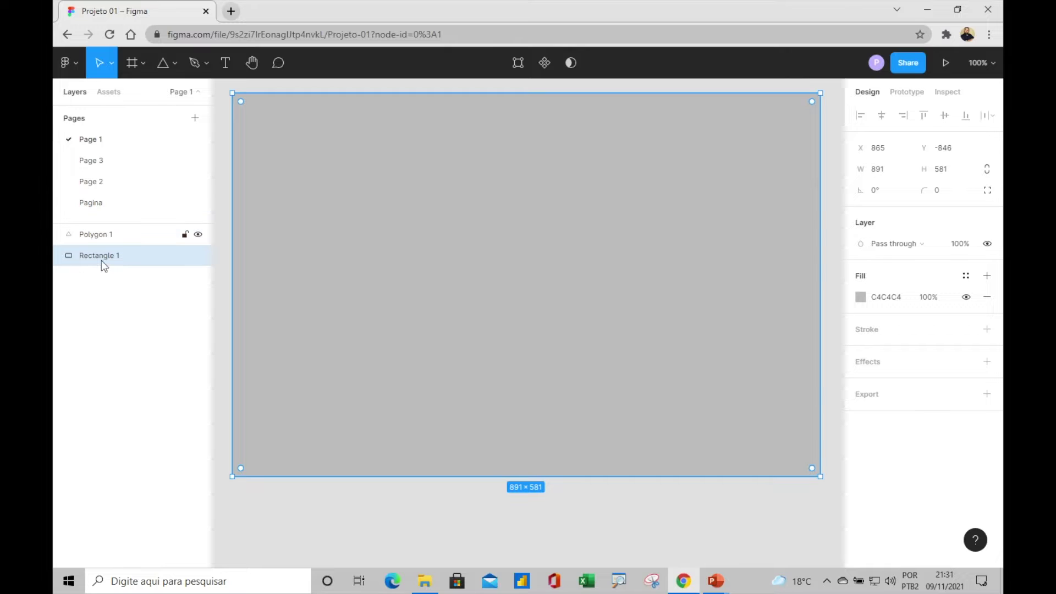
click(323, 510)
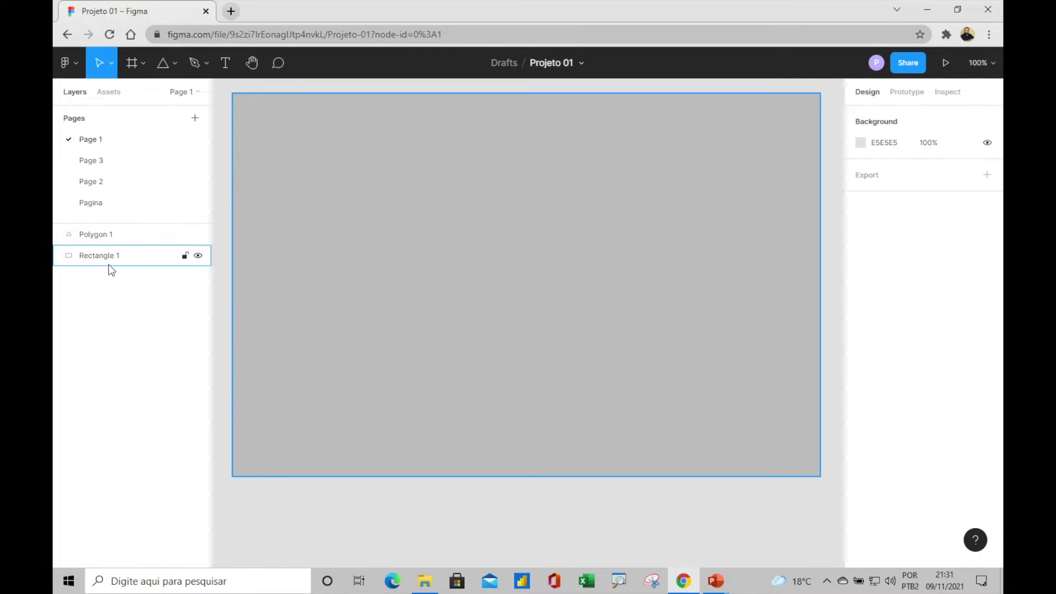
Select the Polygon 1 triangle and delete it
click(98, 235)
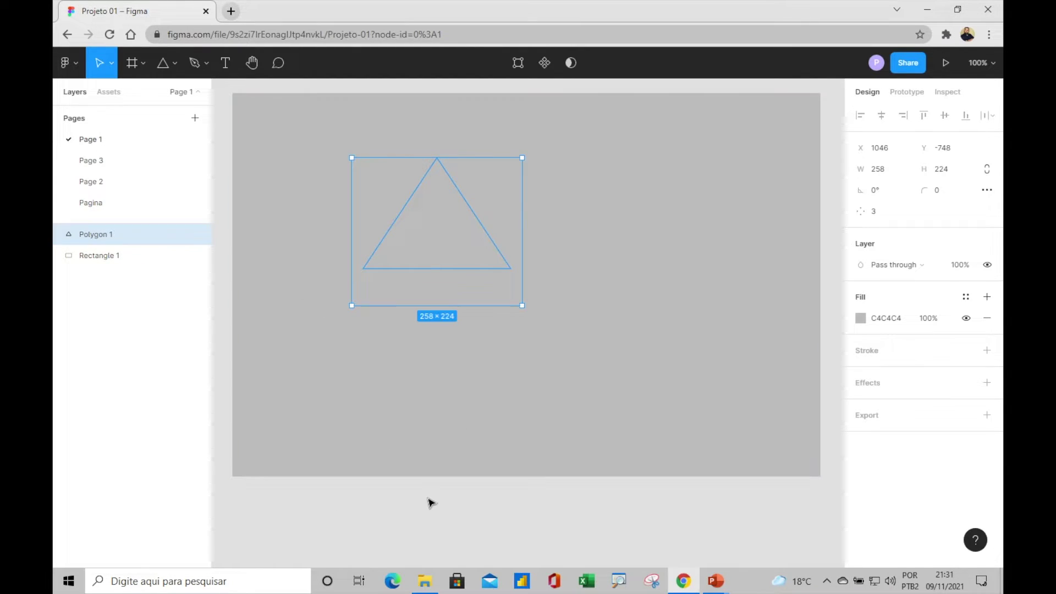
click(400, 481)
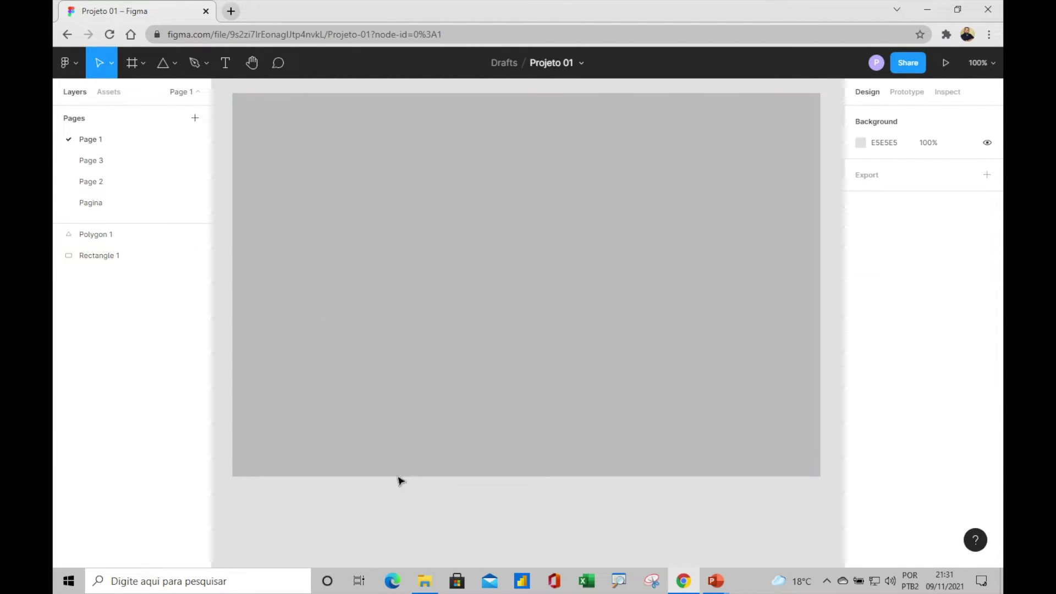
click(103, 237)
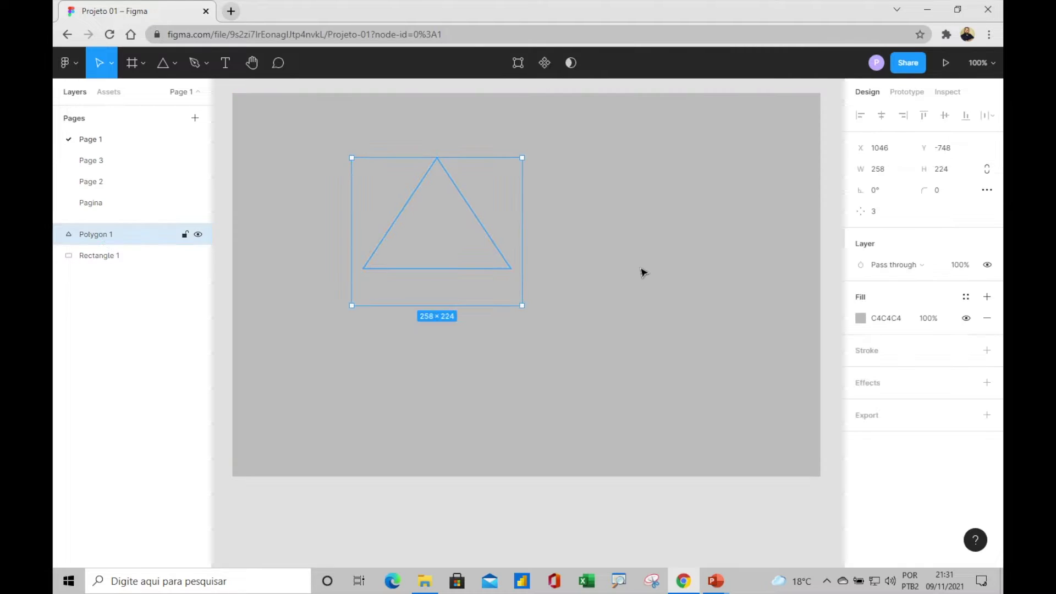
click(94, 257)
click(105, 237)
right_click(105, 239)
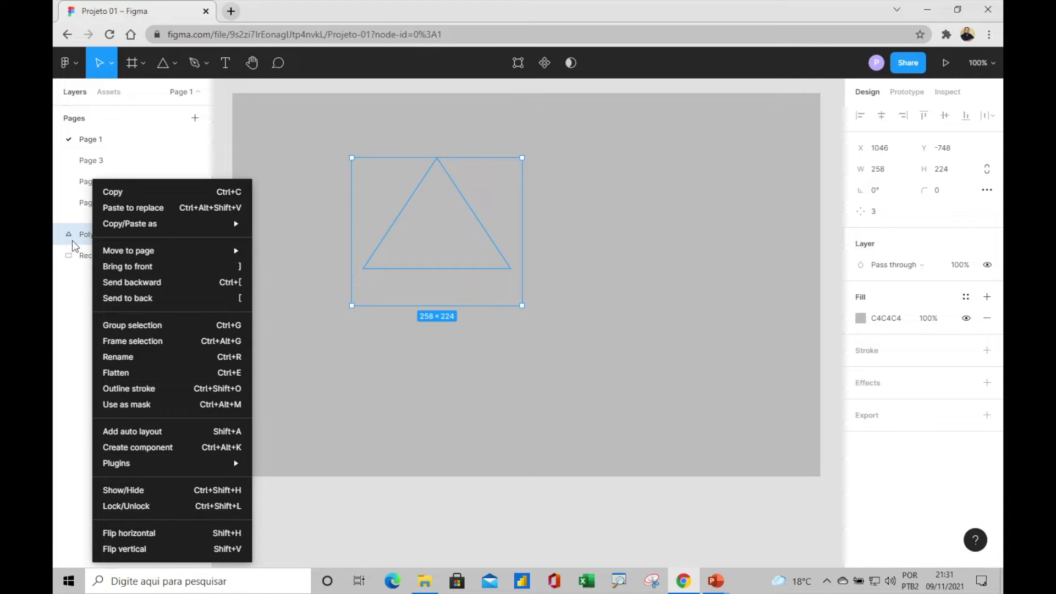
click(85, 237)
key(Delete)
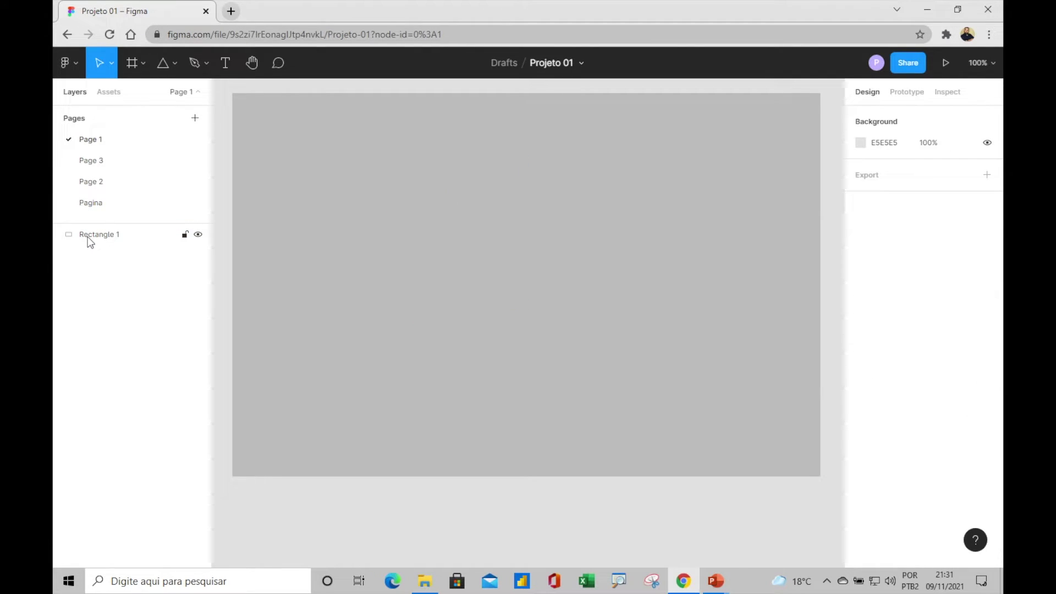
Draw a 470×234 rectangle over the grey background with a dark red AF1919 fill
click(173, 67)
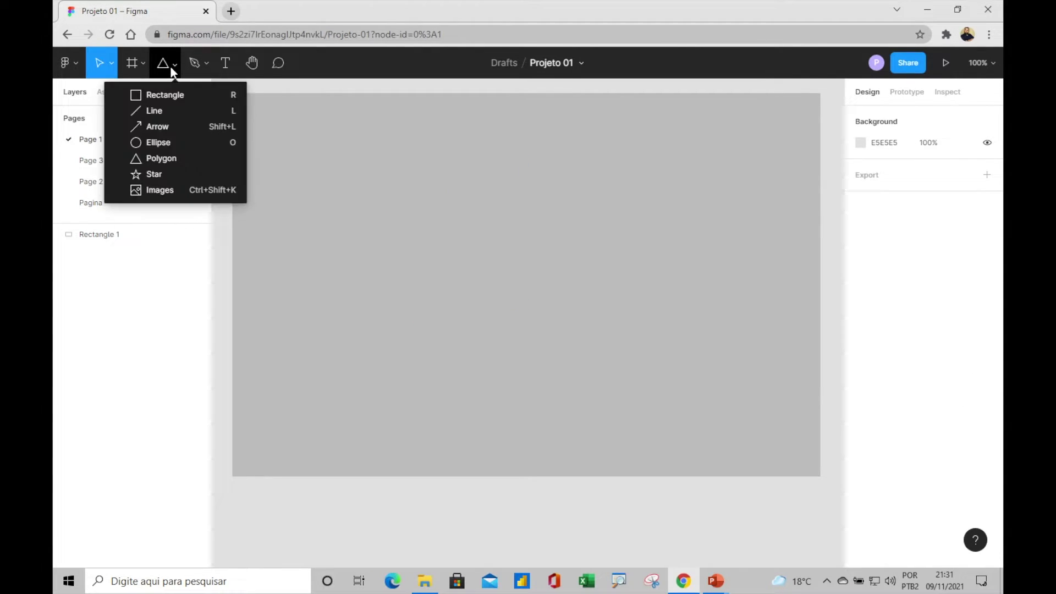
click(162, 98)
mouse_move(405, 211)
mouse_down()
mouse_move(703, 403)
mouse_move(715, 364)
mouse_up()
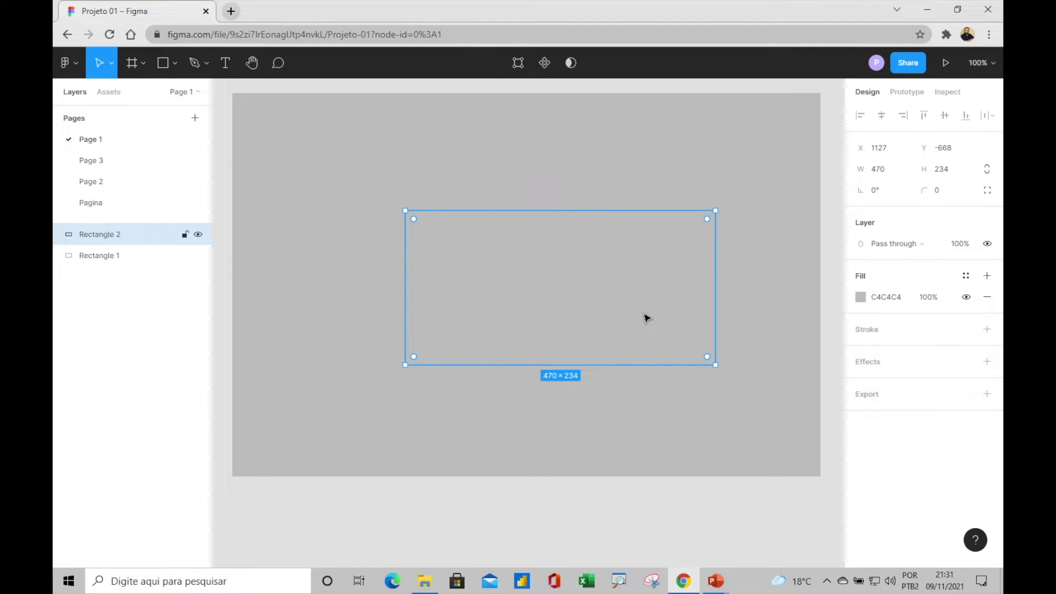
click(861, 300)
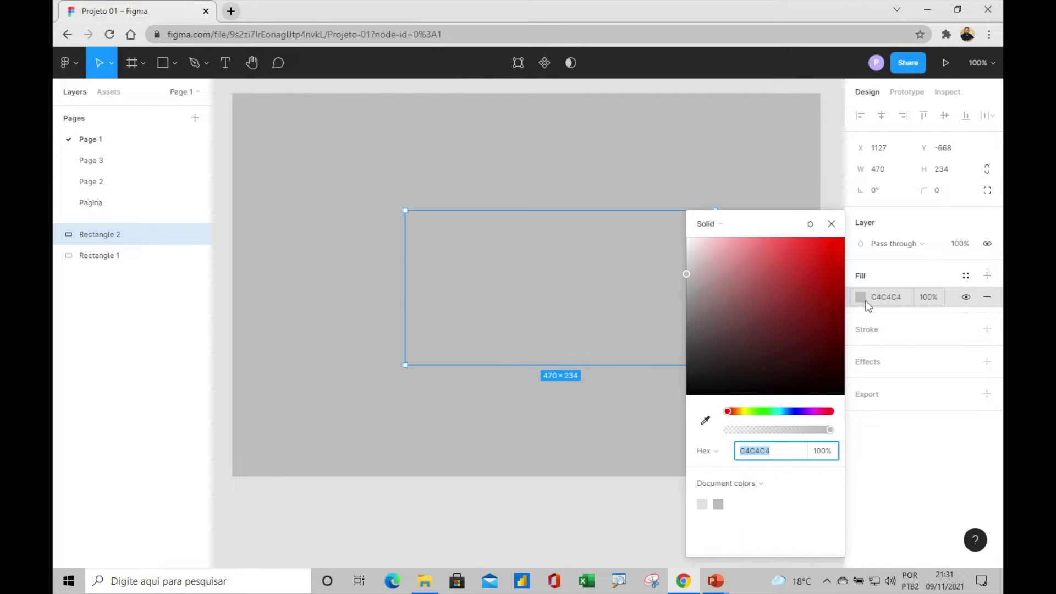
drag(685, 276, 823, 287)
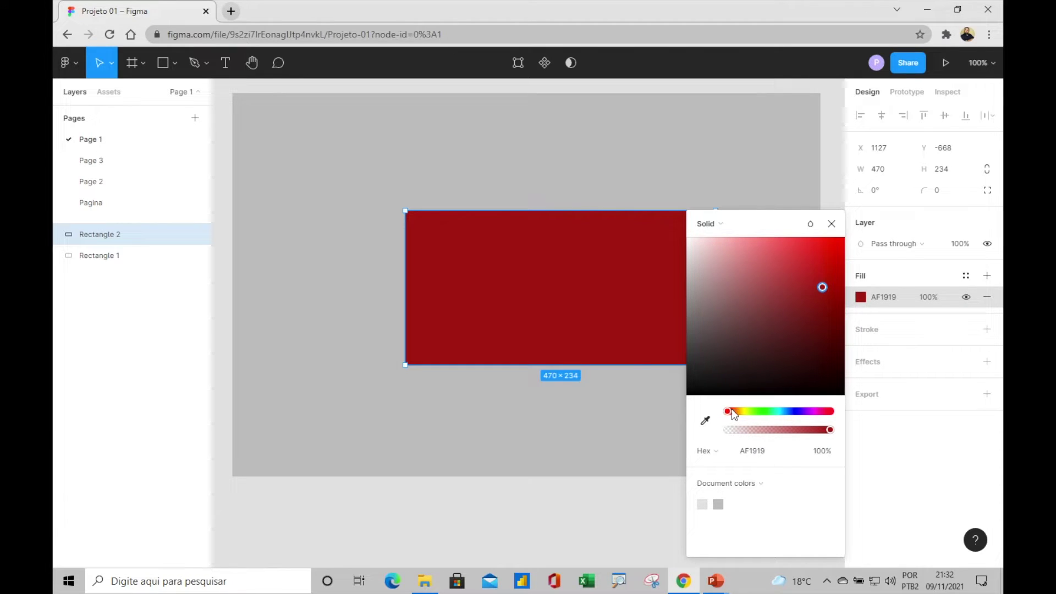
drag(731, 414, 709, 430)
click(709, 223)
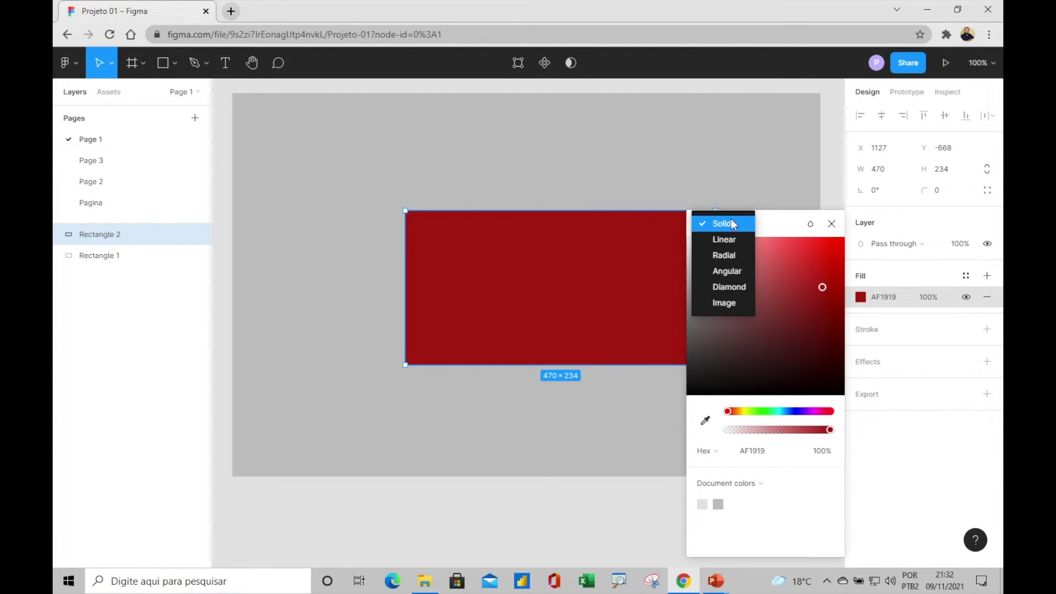
Try linear, diamond, angular and radial gradient fills, ending on linear
click(731, 234)
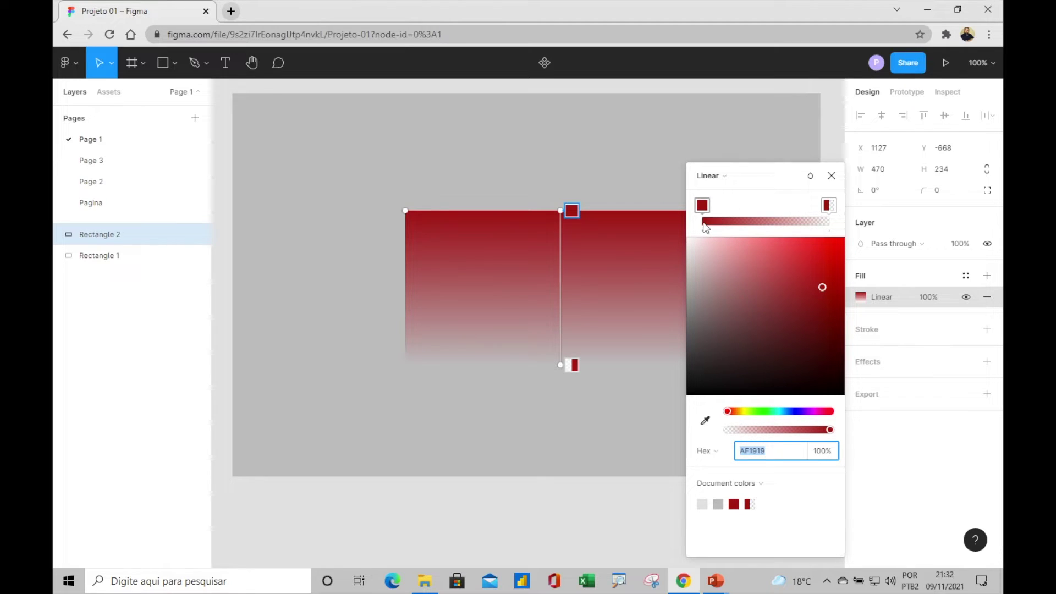
click(727, 174)
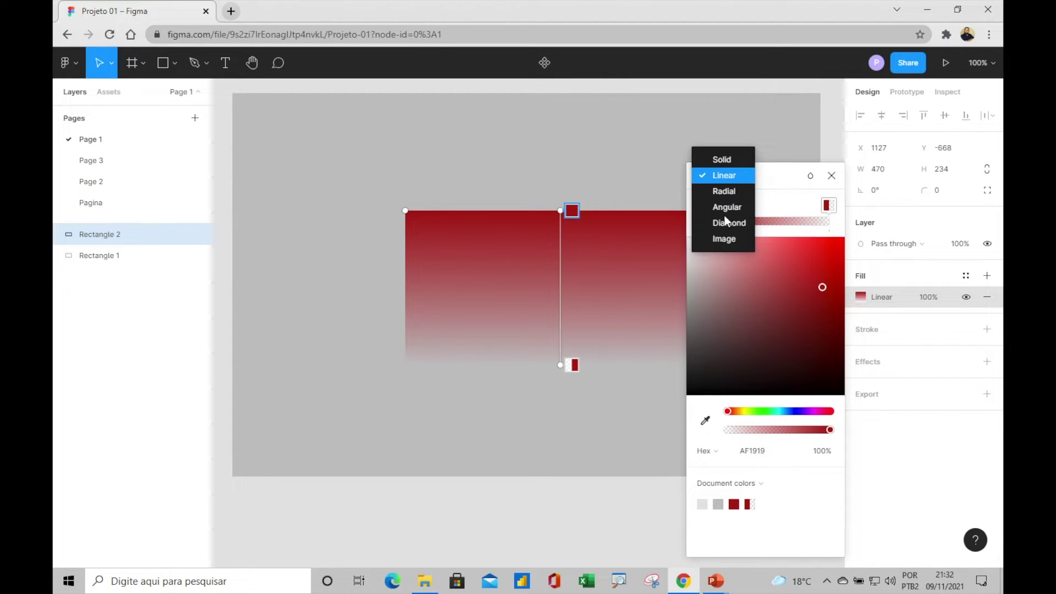
click(718, 180)
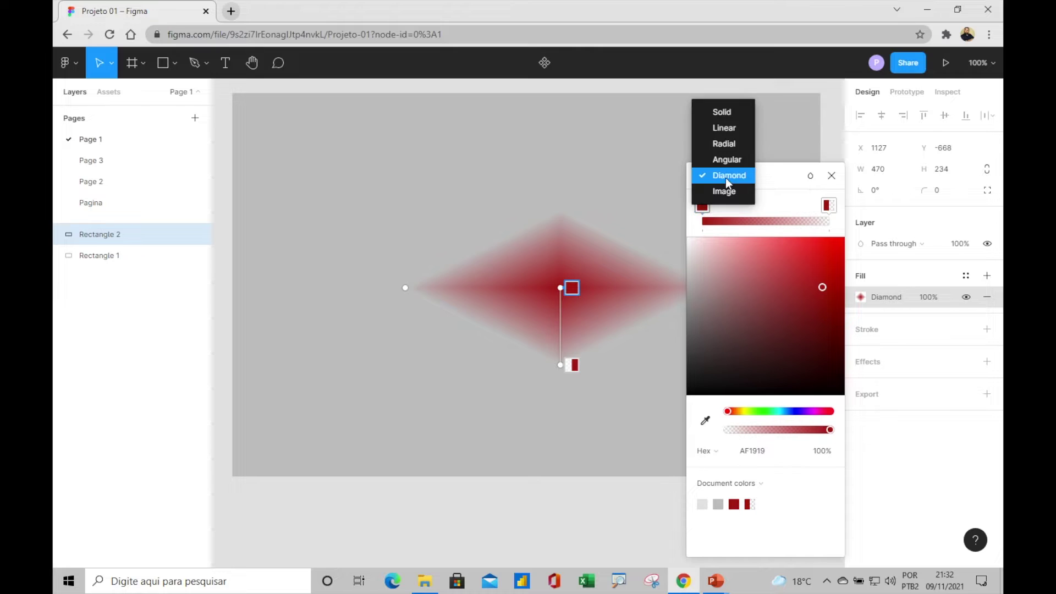
click(725, 160)
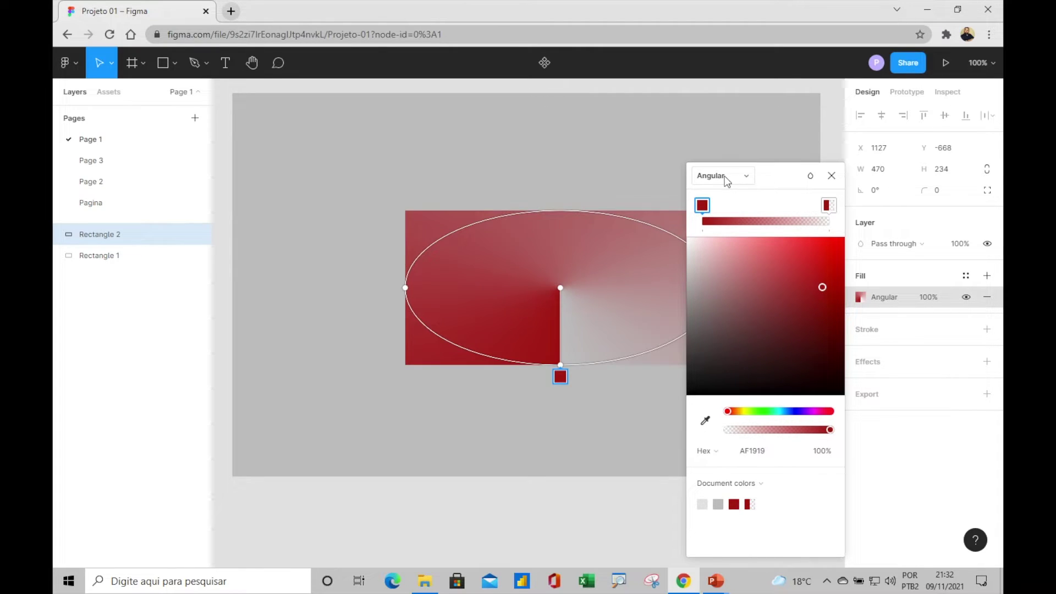
click(725, 176)
click(725, 160)
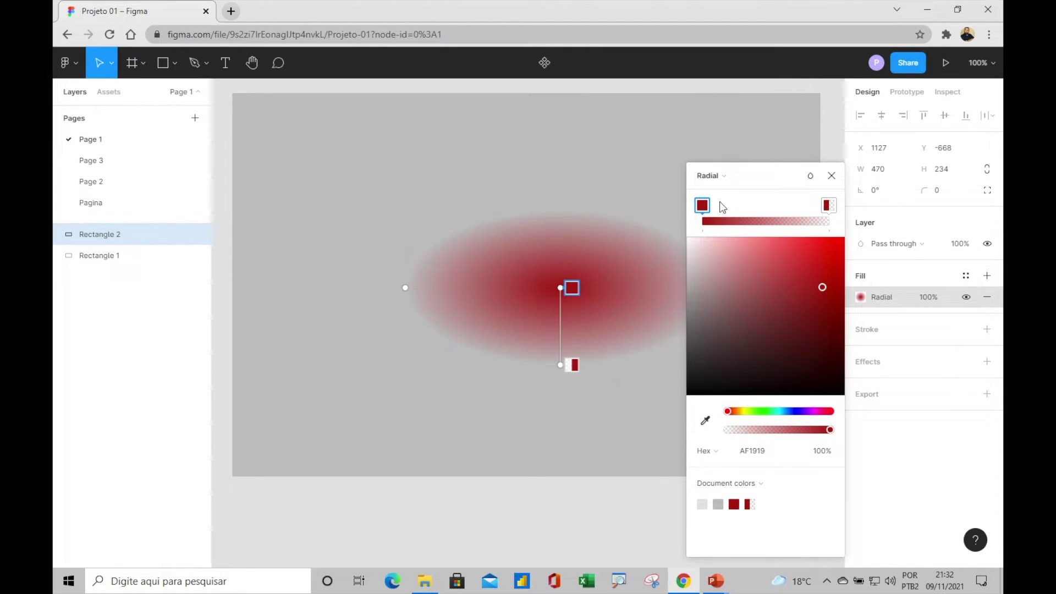
click(724, 175)
click(722, 161)
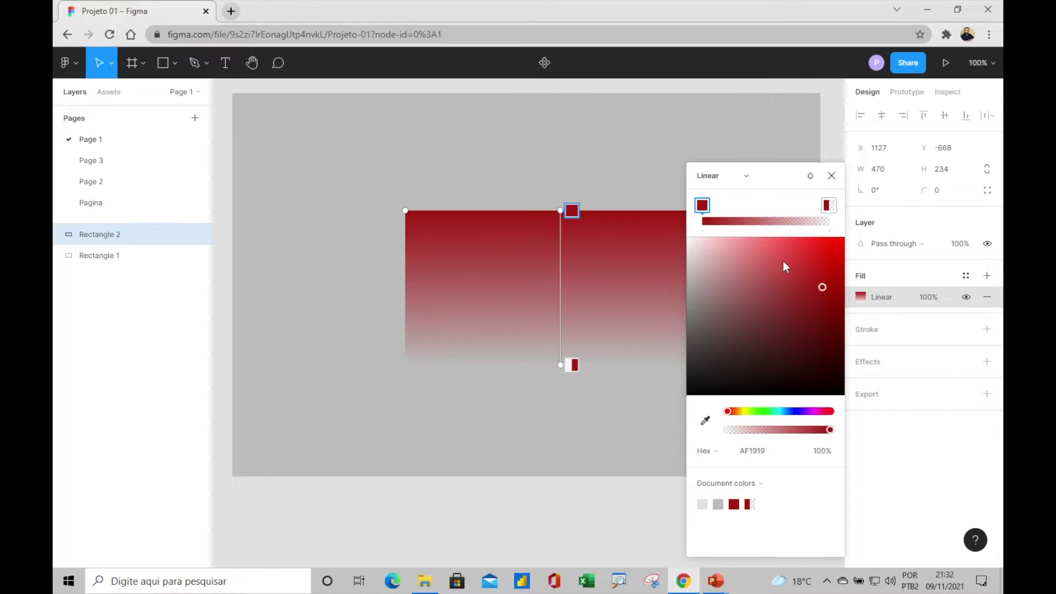
mouse_move(787, 220)
mouse_down()
mouse_move(749, 215)
mouse_move(830, 220)
mouse_up()
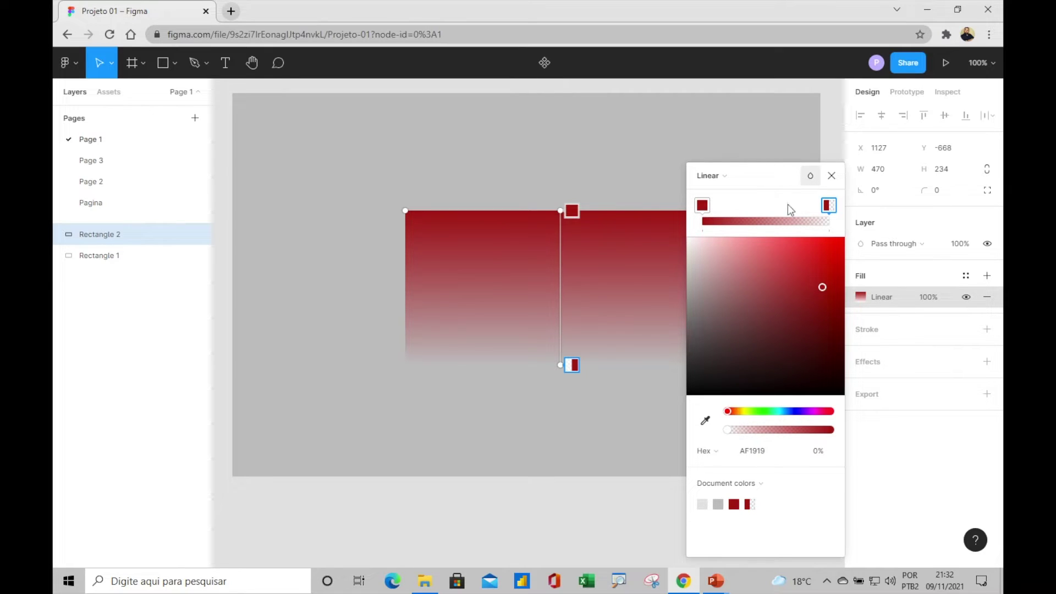
Test Color burn and Overlay blend modes on the fill, then restore Normal
click(811, 176)
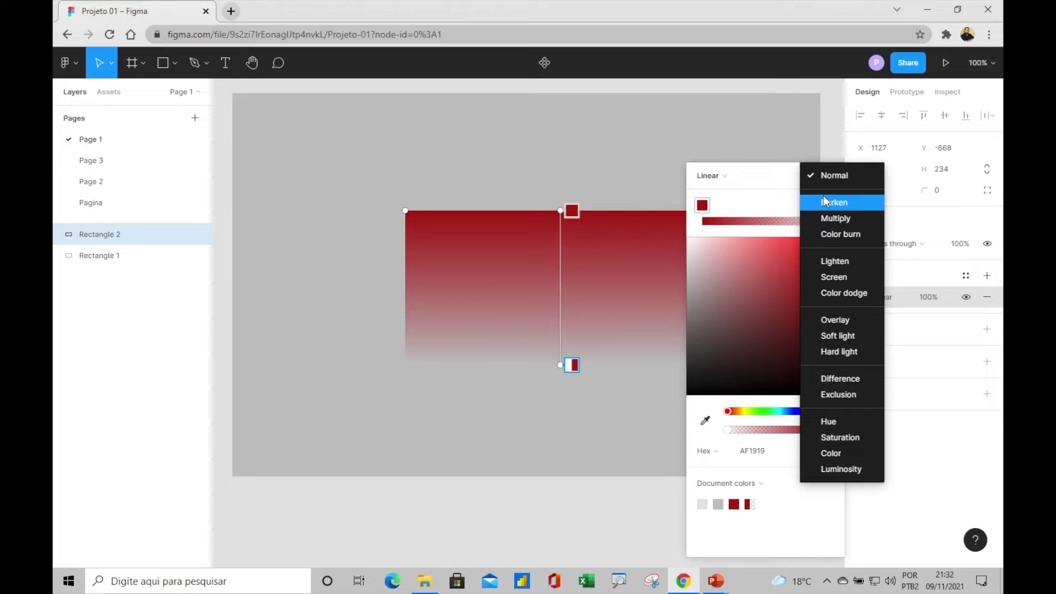
click(812, 181)
click(822, 201)
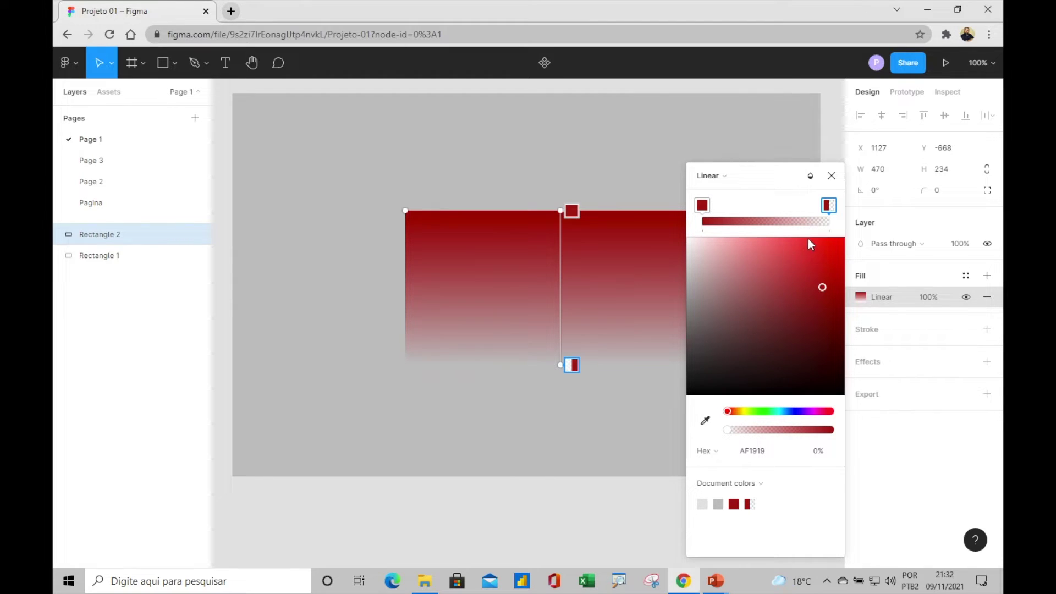
click(808, 179)
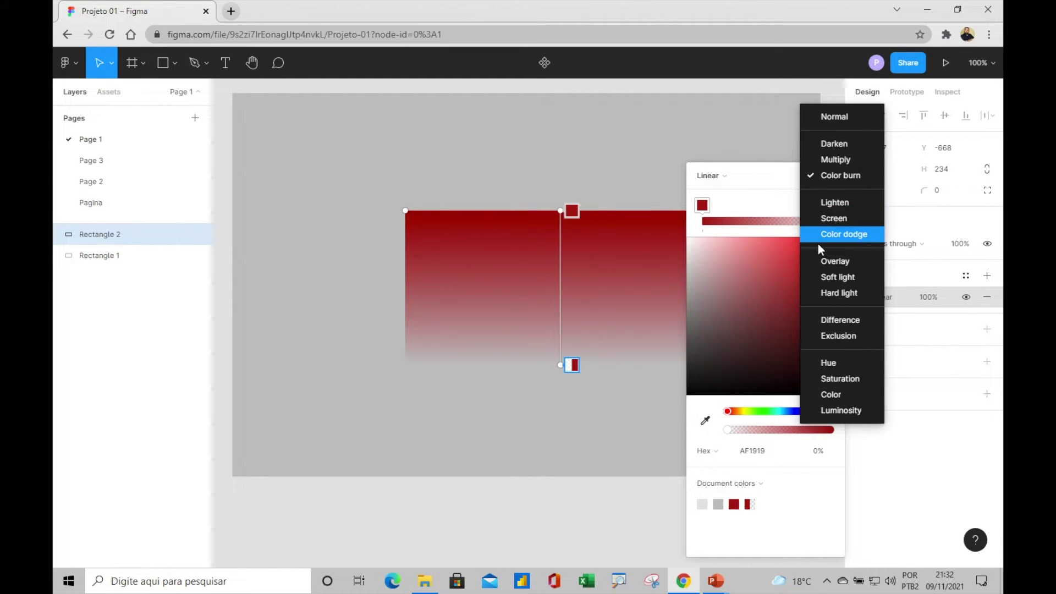
click(818, 262)
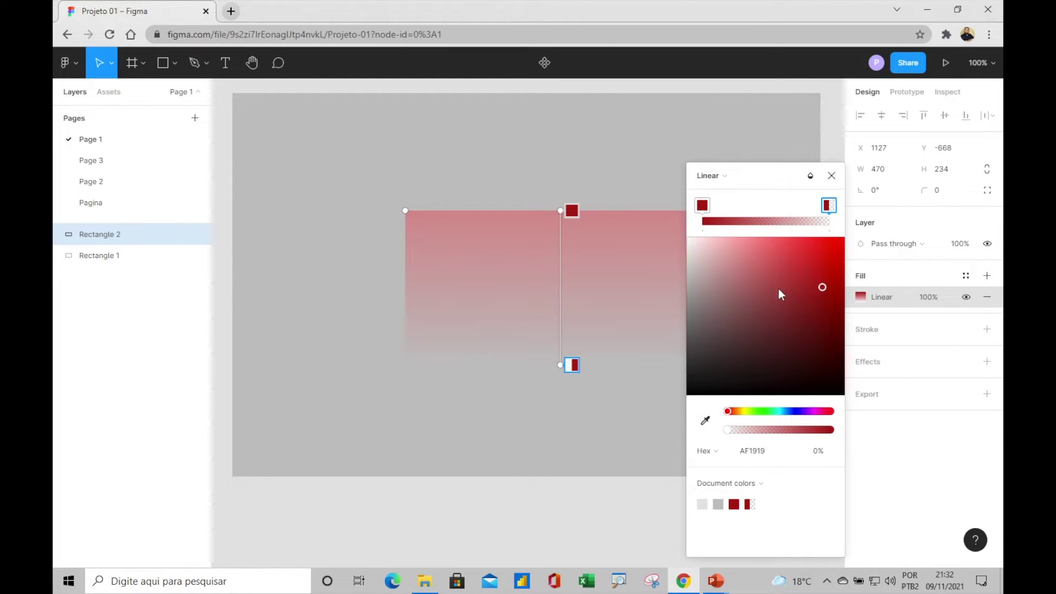
click(812, 176)
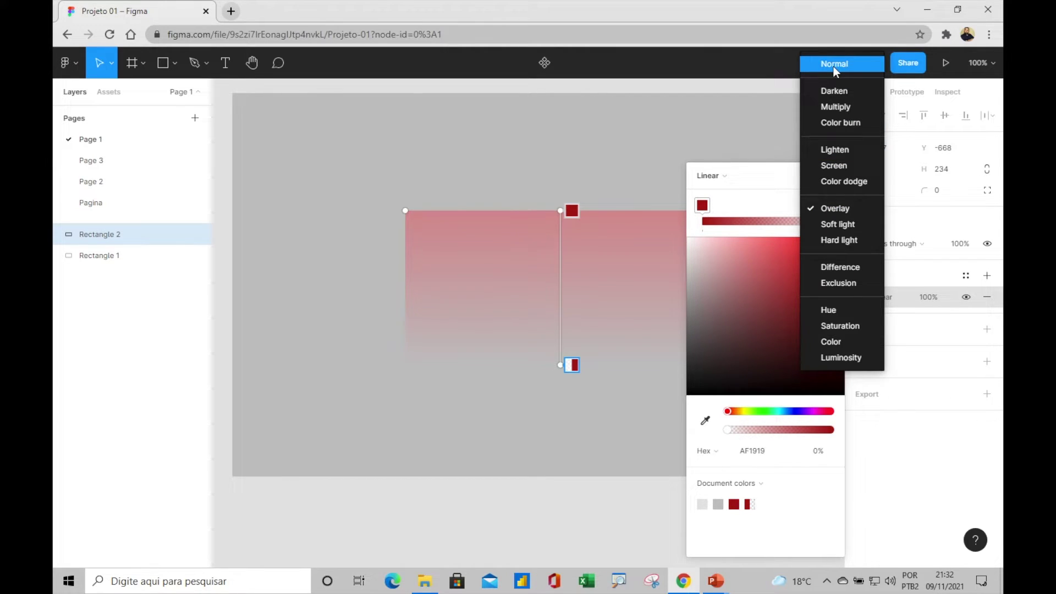
click(833, 64)
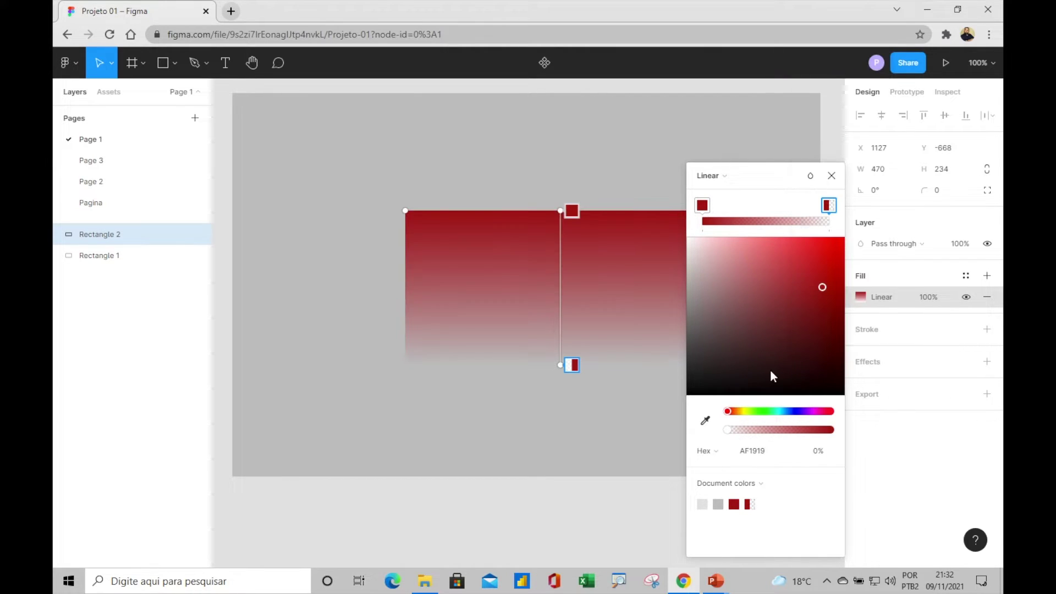
Set the fill back to solid AF1919 and move the rectangle up-left
click(730, 179)
click(719, 161)
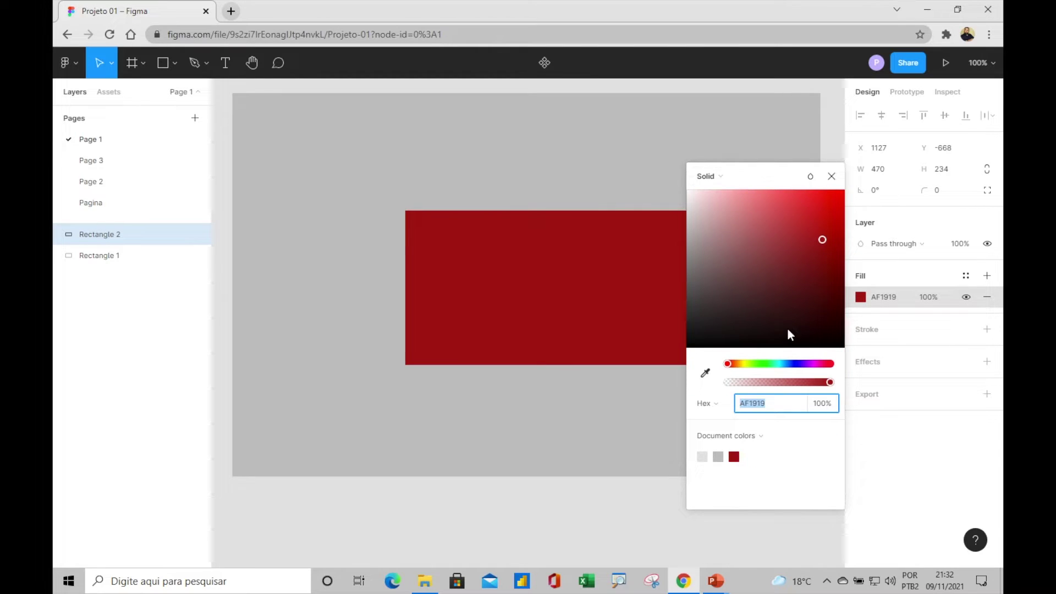
click(709, 176)
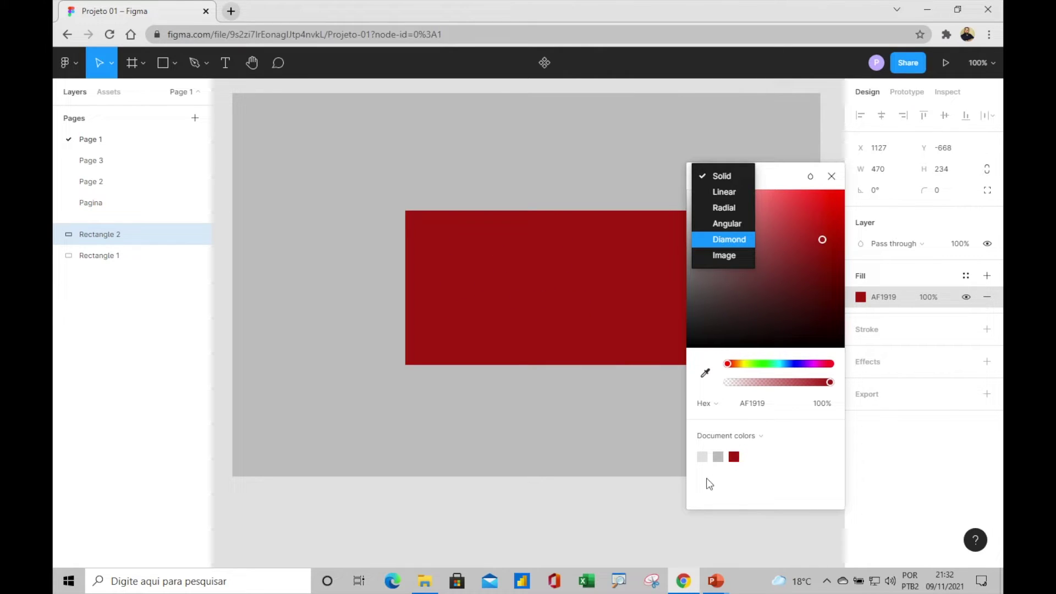
drag(587, 268, 531, 241)
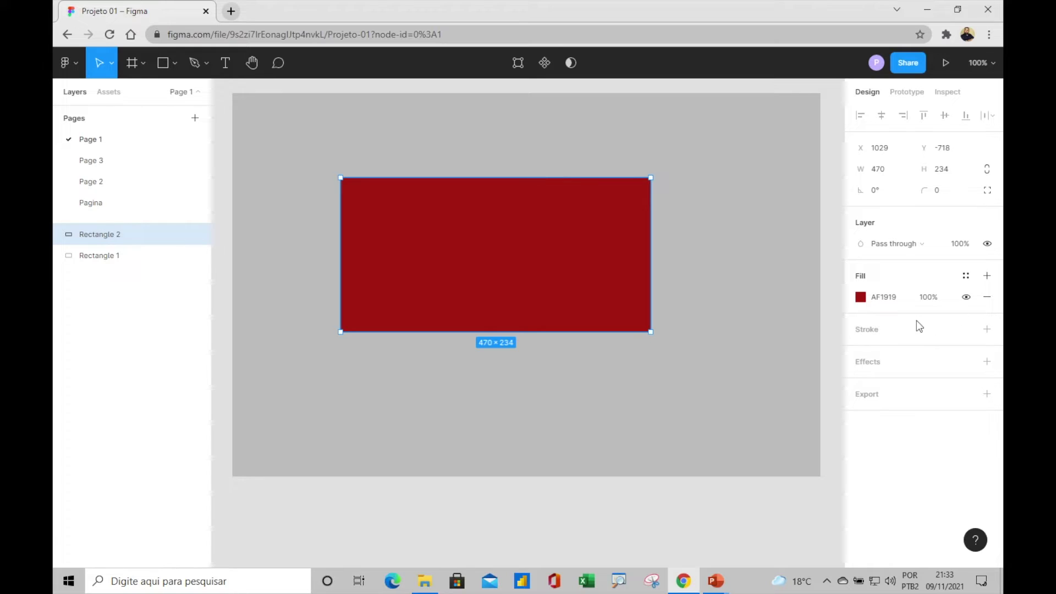
click(987, 276)
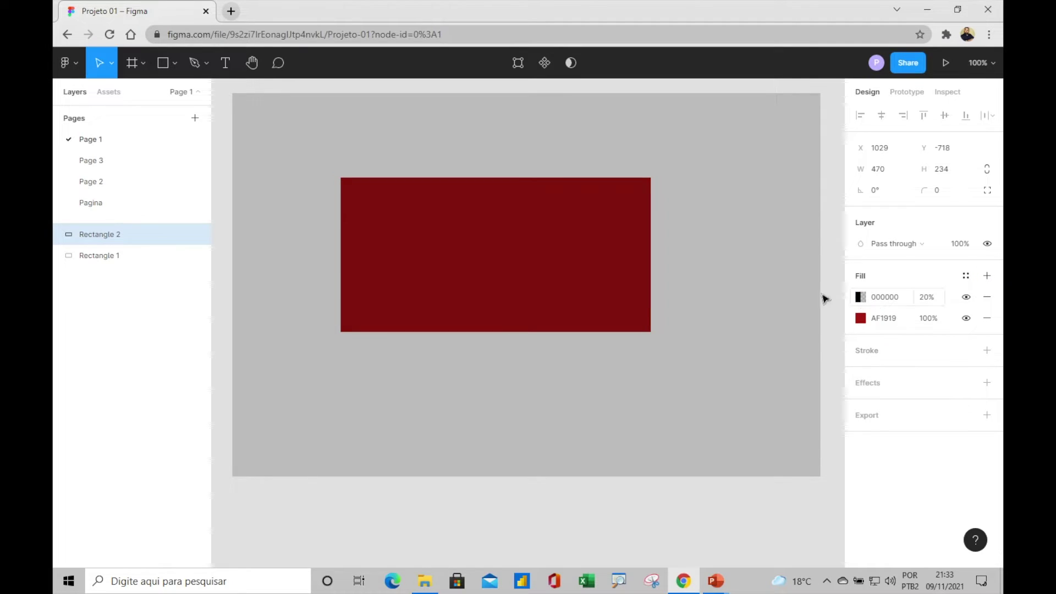
click(988, 275)
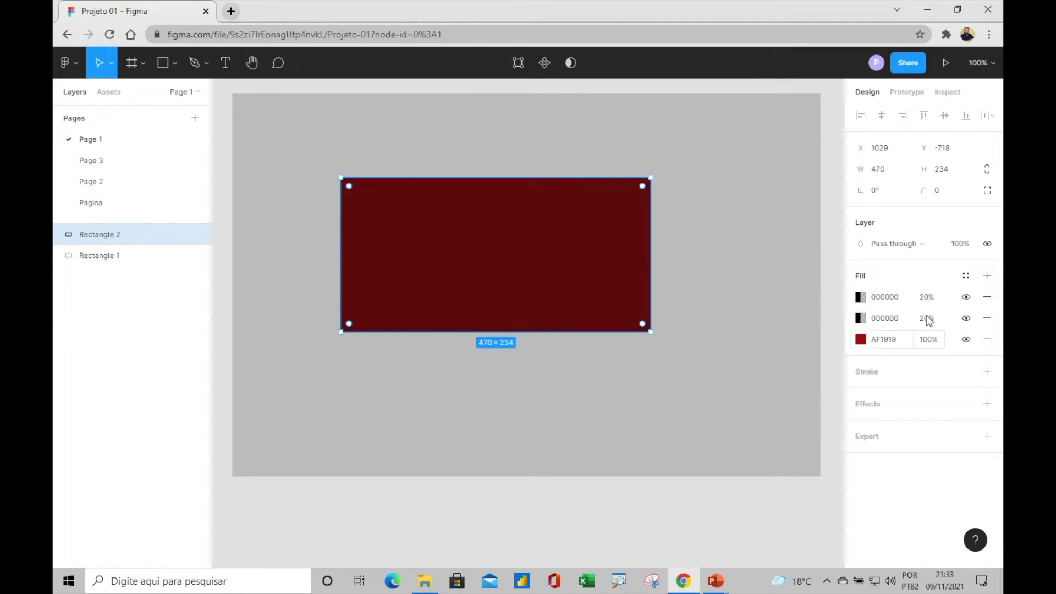
click(987, 318)
click(988, 297)
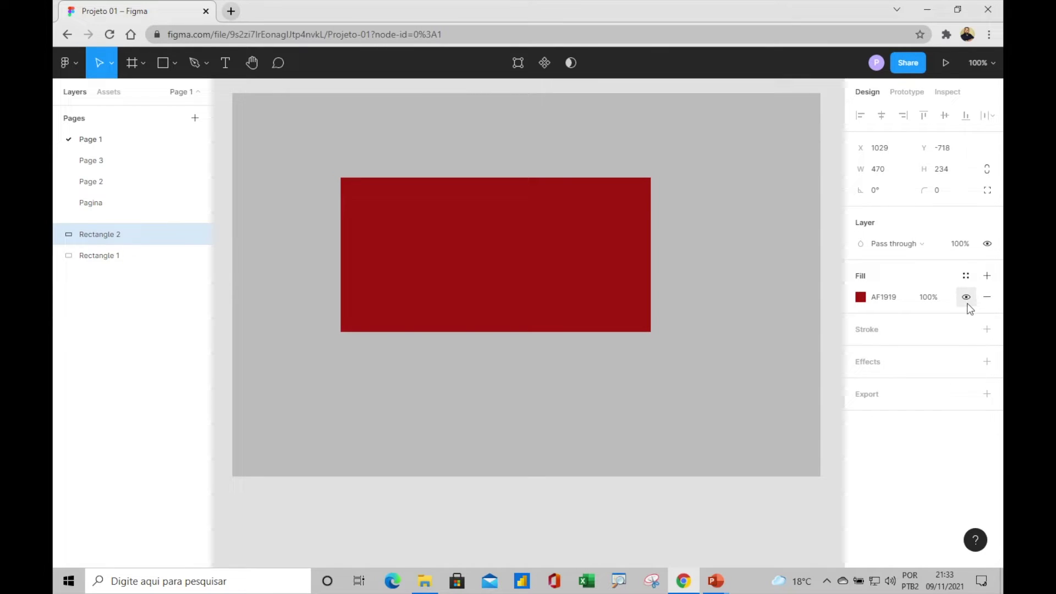
click(966, 298)
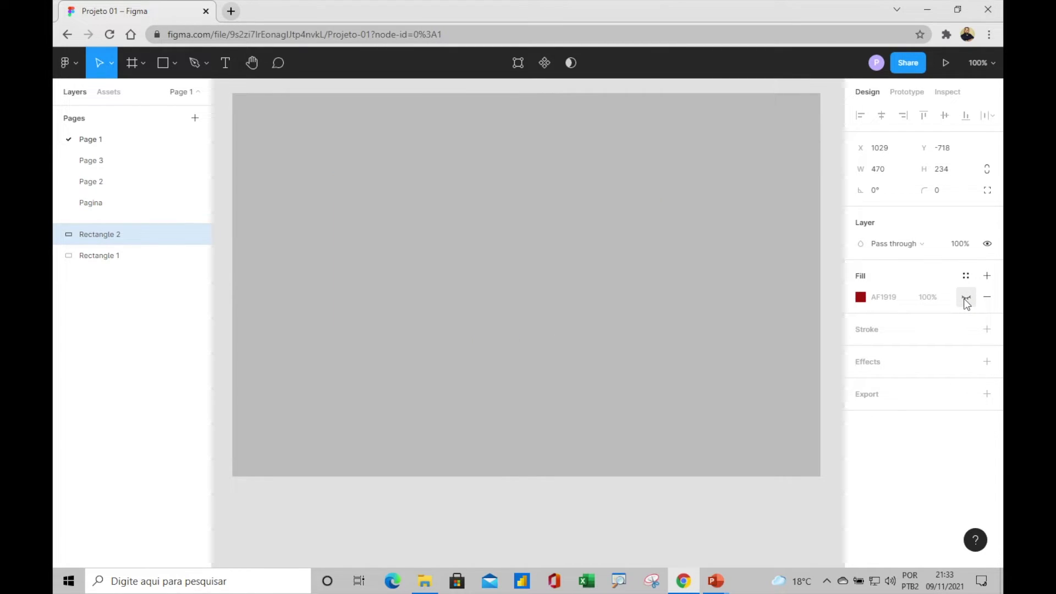
click(966, 297)
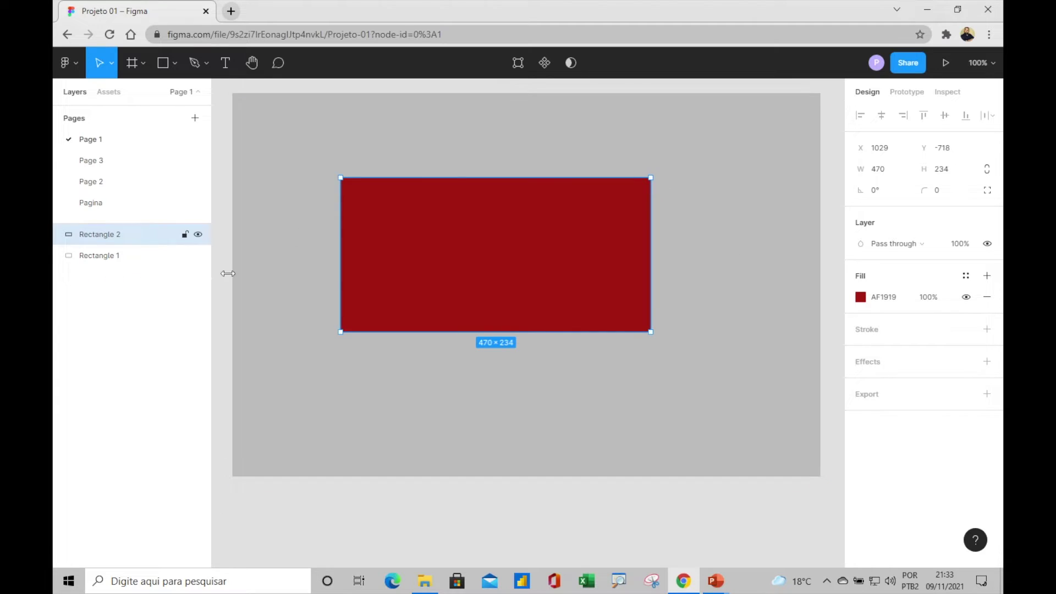
mouse_move(132, 234)
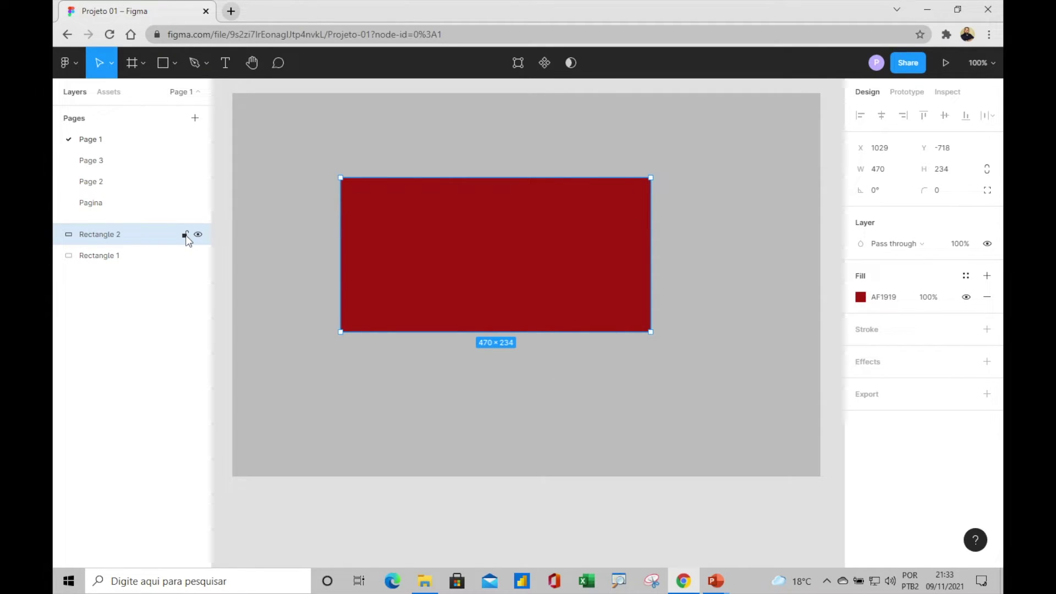
Nudge the grey background rectangle up-left, then back into place
click(394, 276)
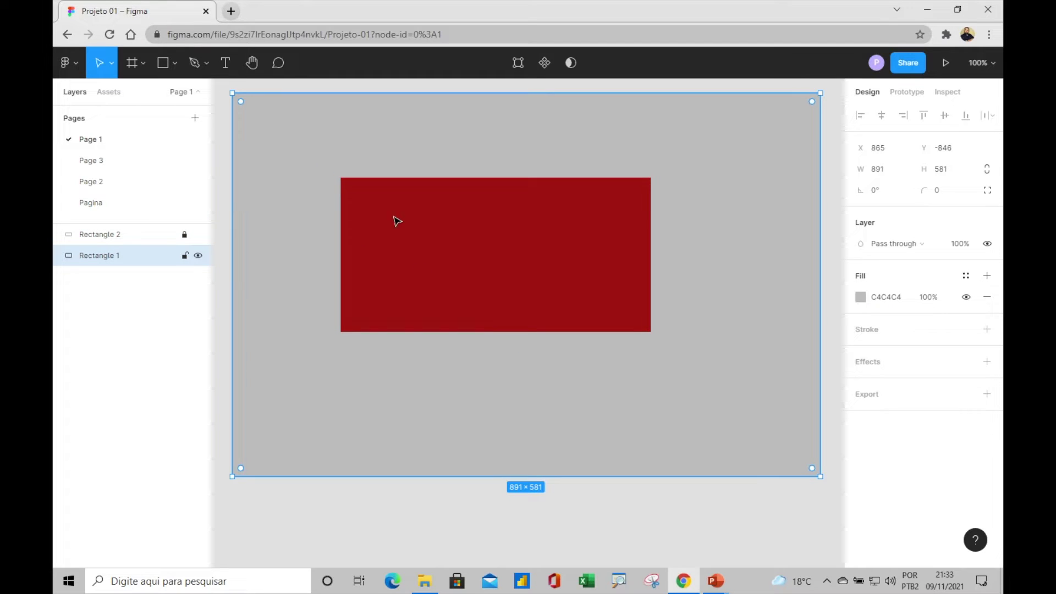
mouse_move(554, 255)
mouse_down()
mouse_move(526, 148)
mouse_move(600, 161)
mouse_up()
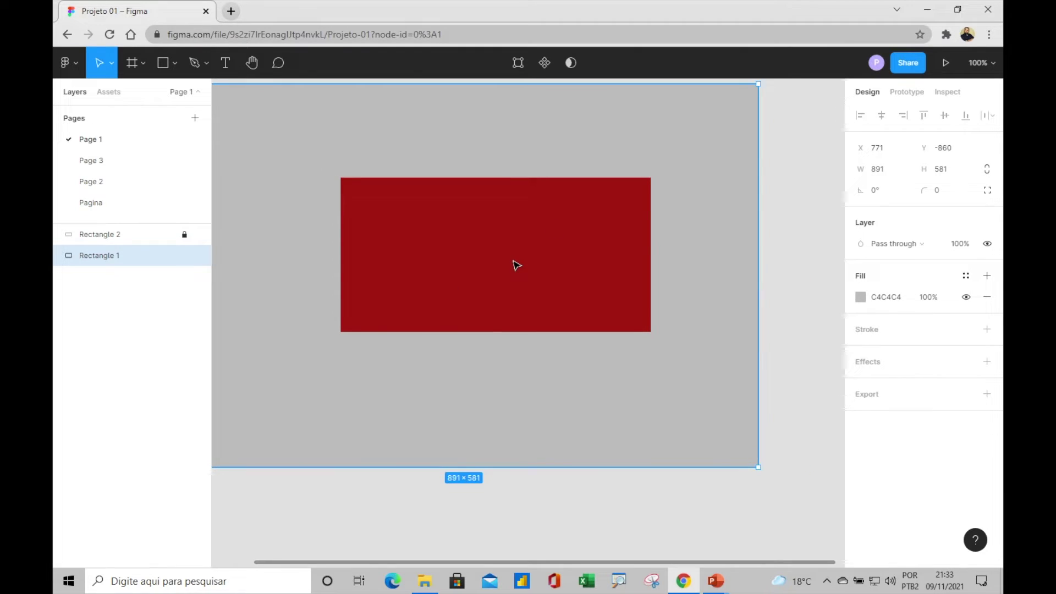
drag(600, 162, 553, 129)
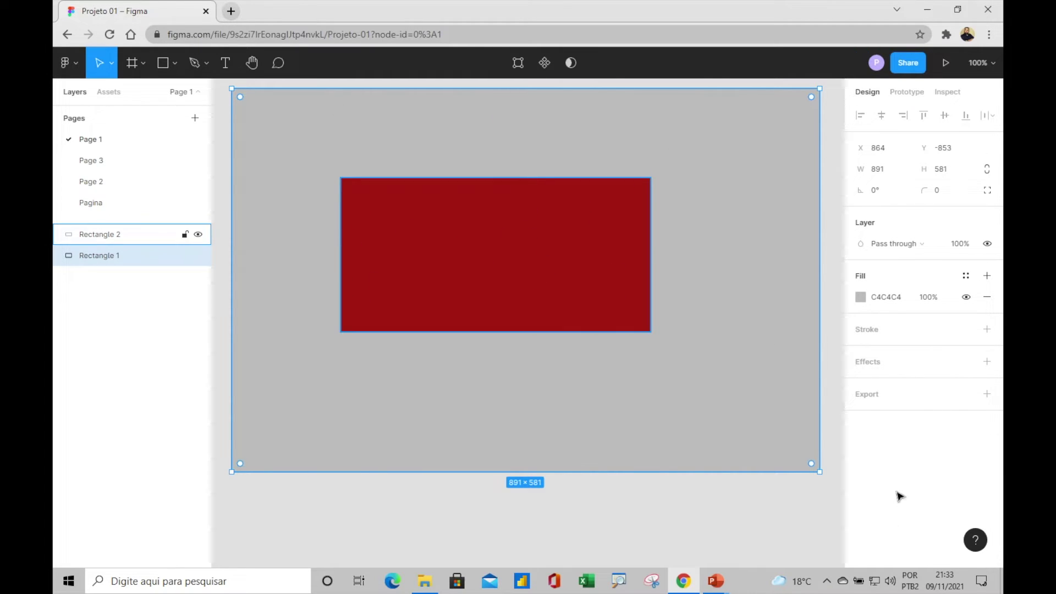
Hide Rectangle 2, unhide it, and open its layer context menu
click(198, 235)
click(187, 255)
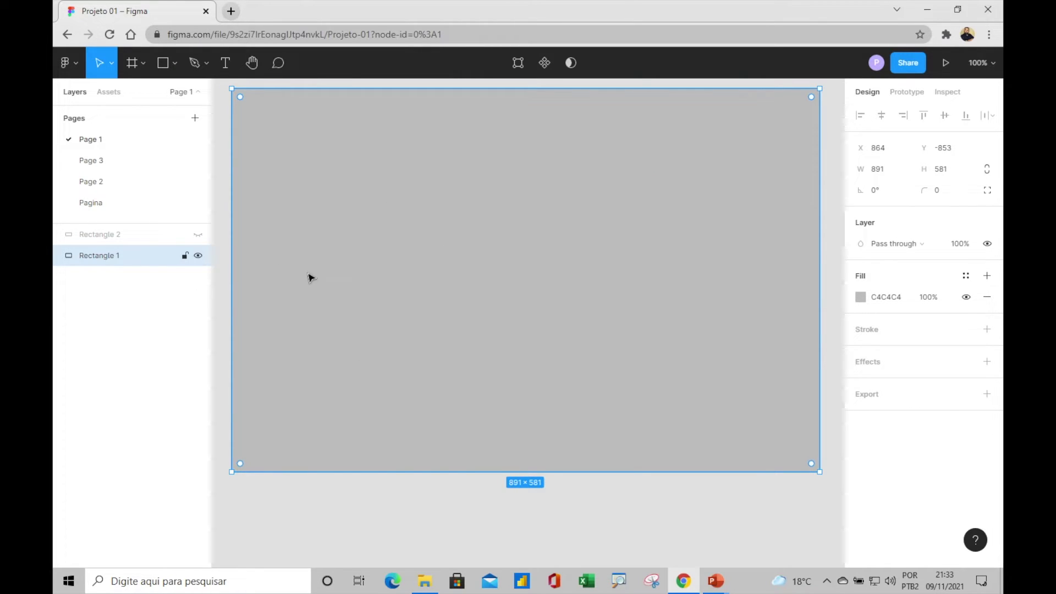
click(198, 234)
mouse_move(132, 235)
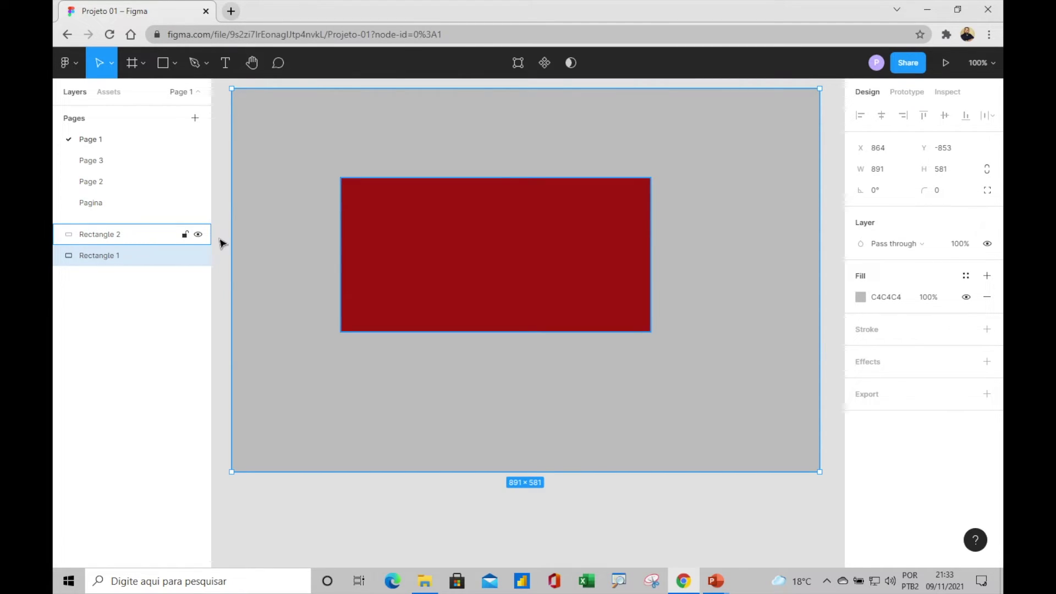
right_click(88, 241)
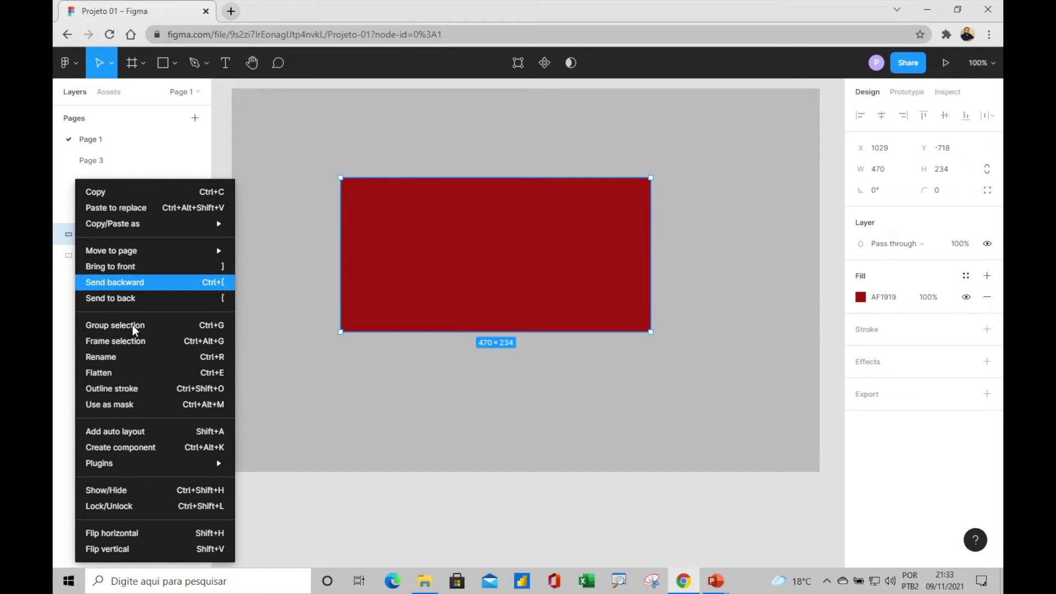
Rename the red rectangle's layer from Rectangle 2 to objeto1
click(150, 358)
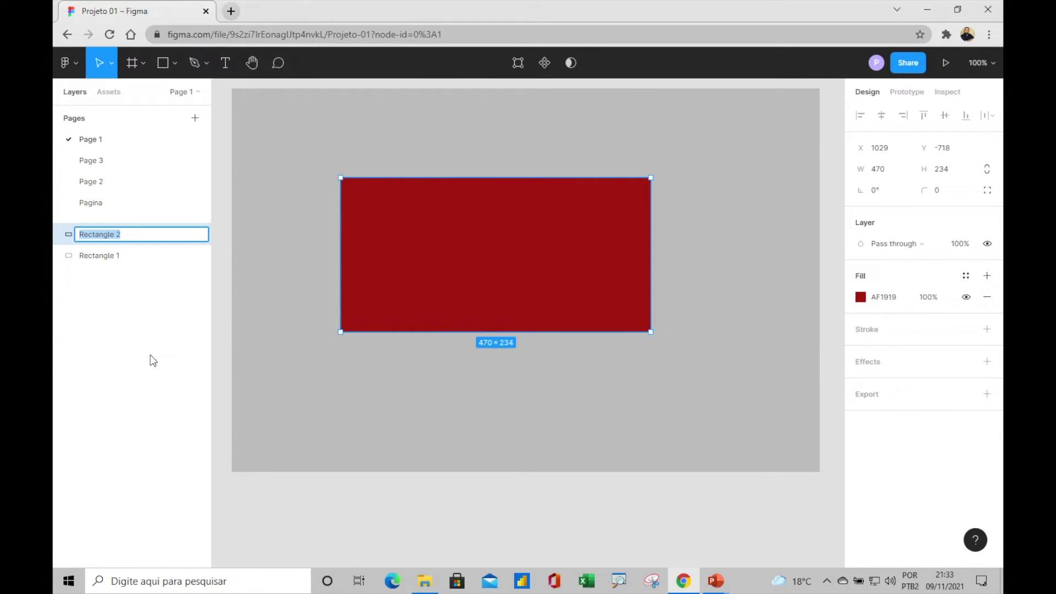
text(objeto)
text(1)
key(Return)
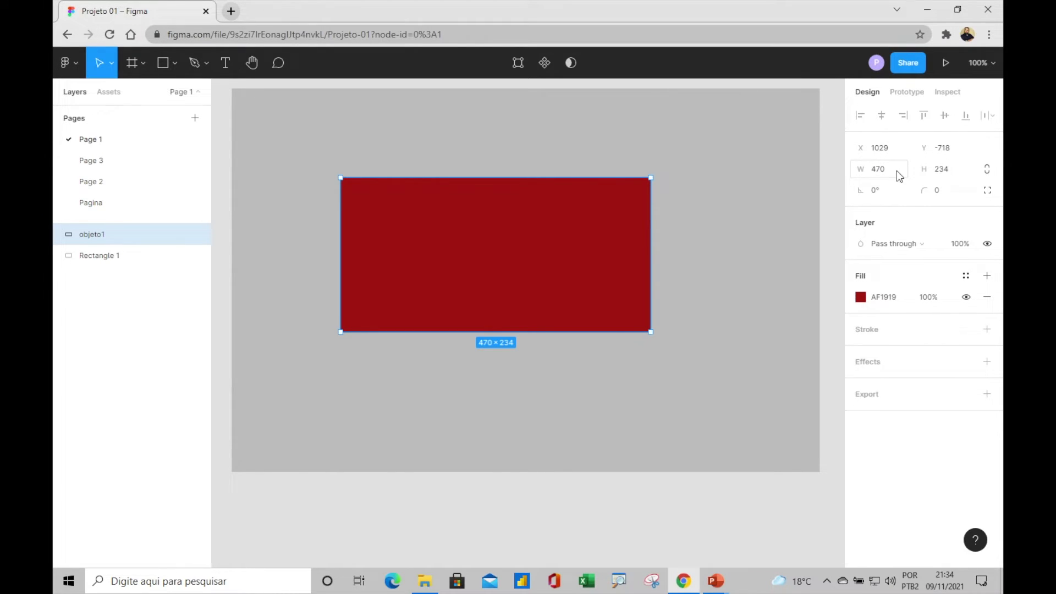
click(949, 199)
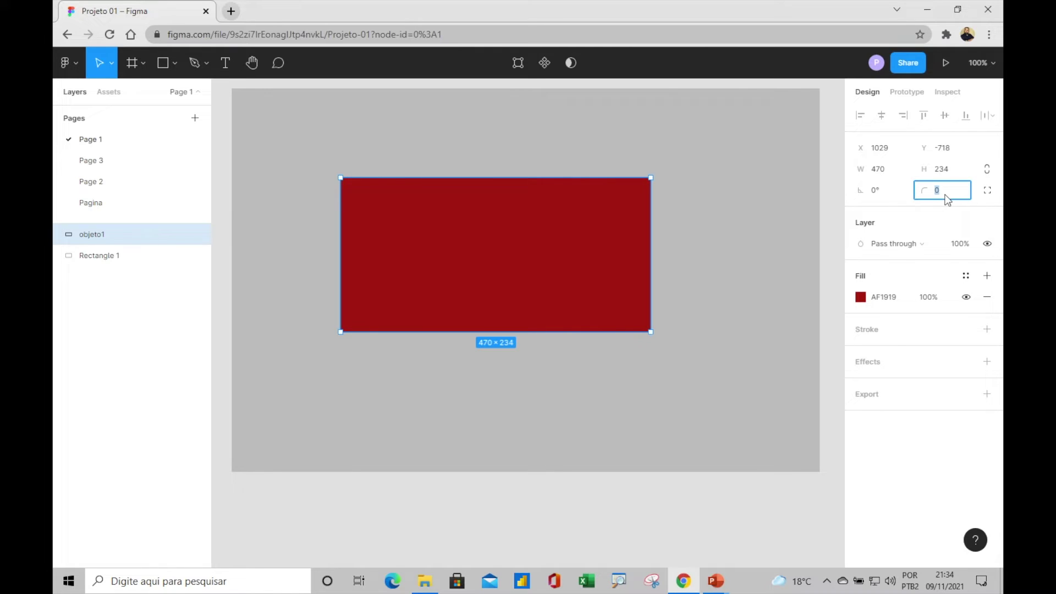
Round objeto1's corners to a radius of 30 and add a default stroke
text(30)
key(Return)
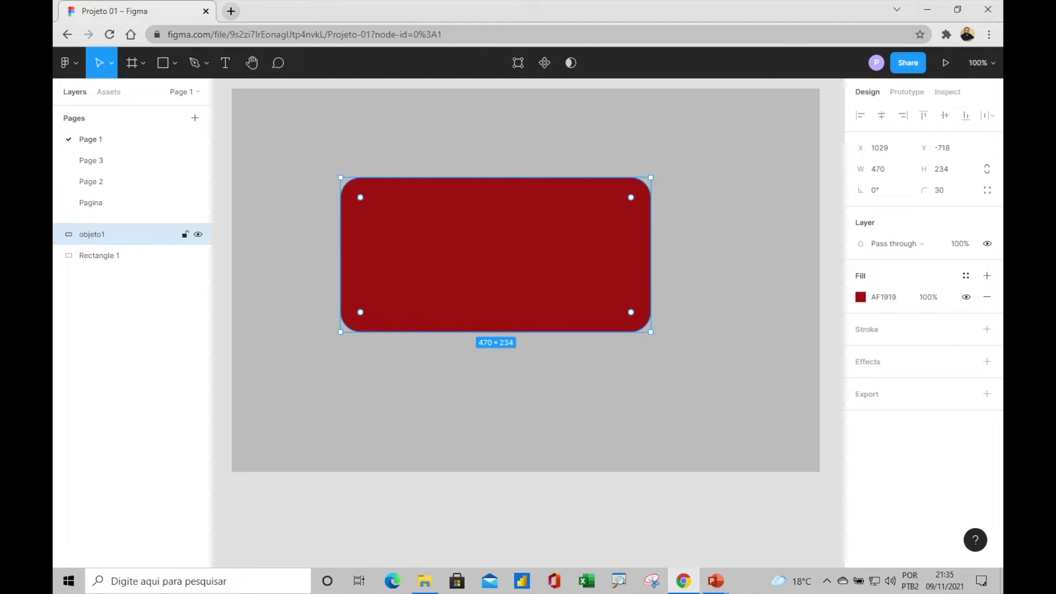
click(988, 329)
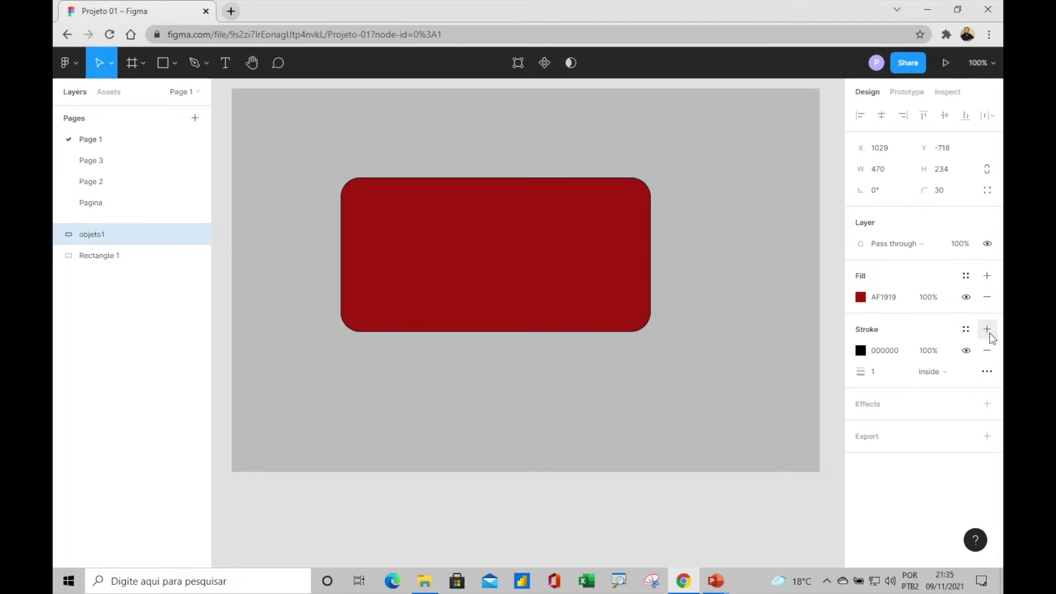
Make objeto1's stroke white FFFFFF, weight 3, centred, and add a drop shadow effect
click(884, 373)
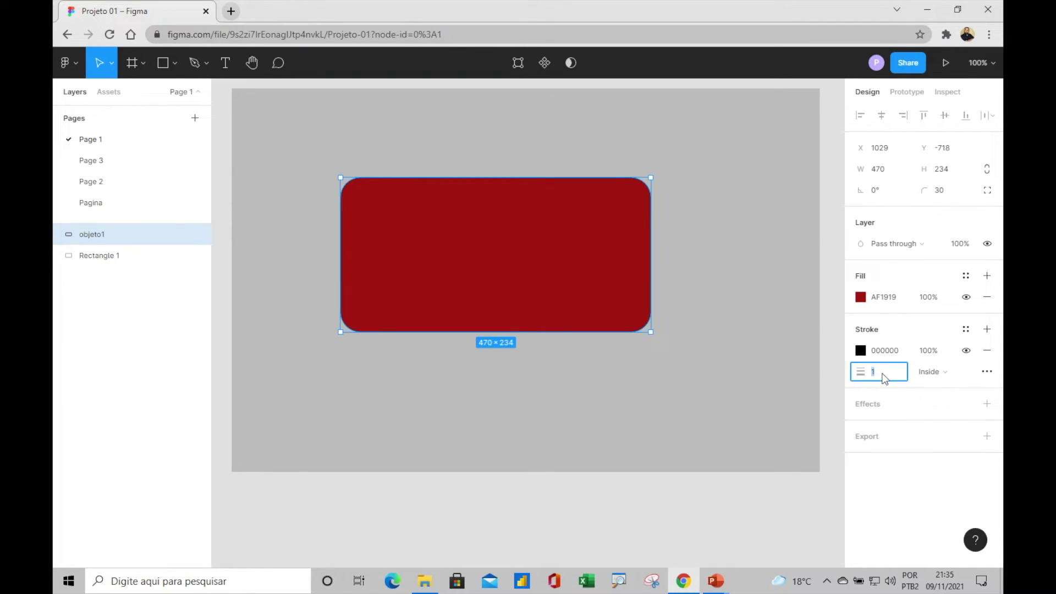
text(3)
key(Return)
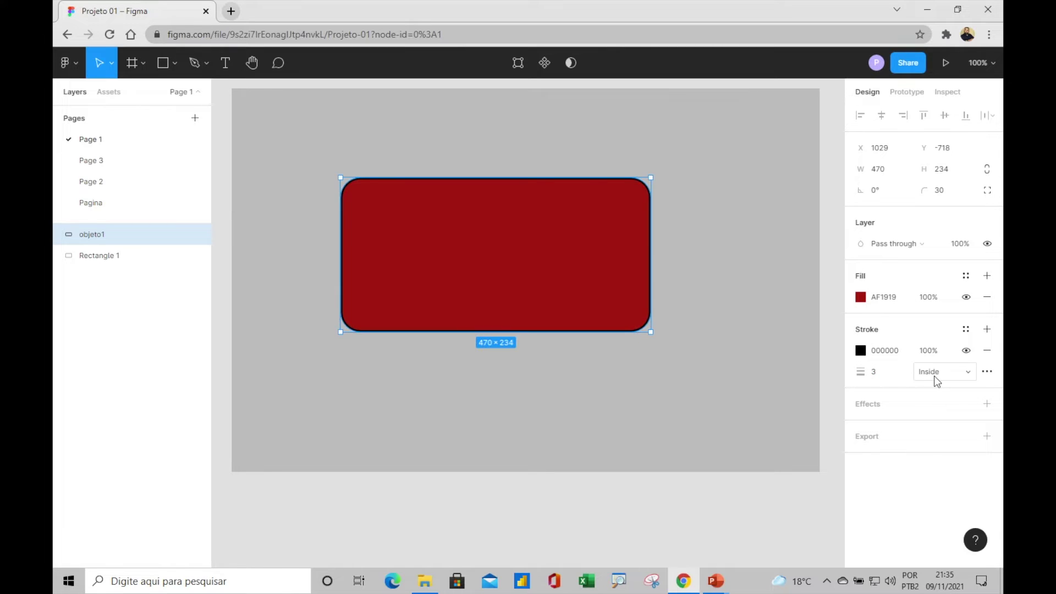
click(936, 378)
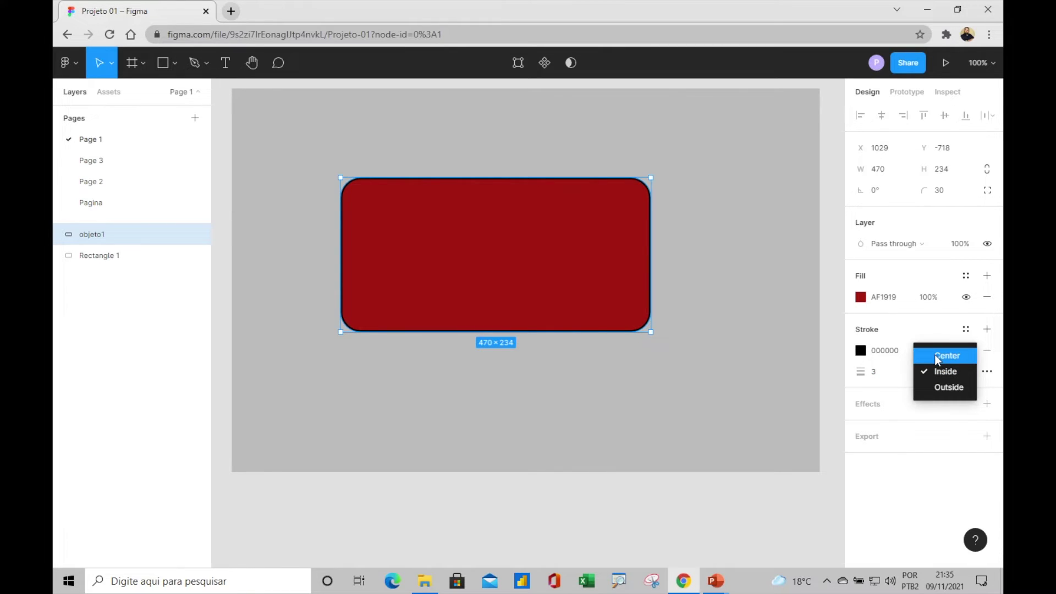
click(935, 356)
click(938, 373)
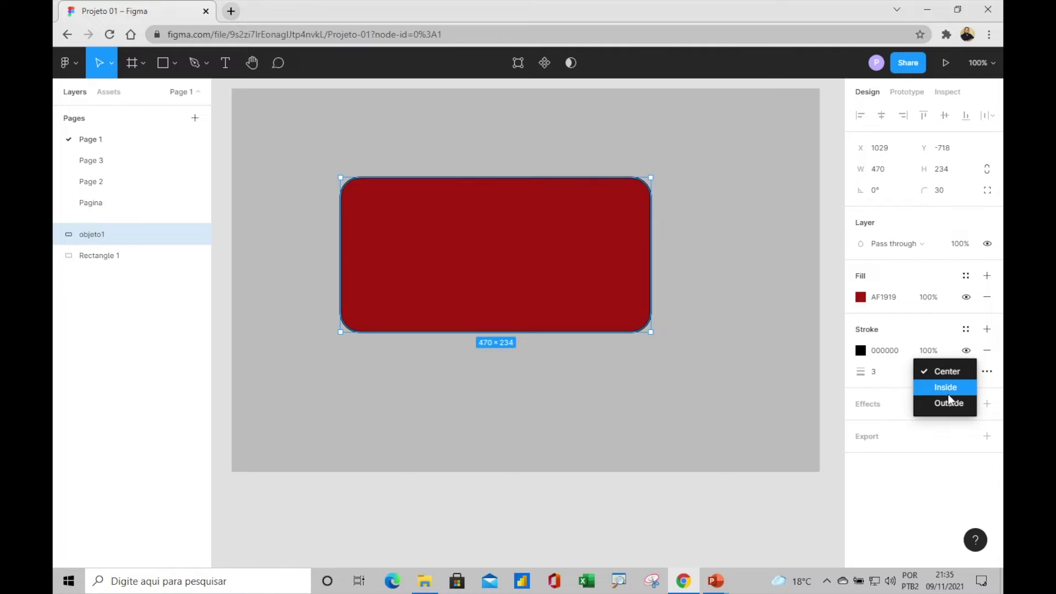
click(861, 352)
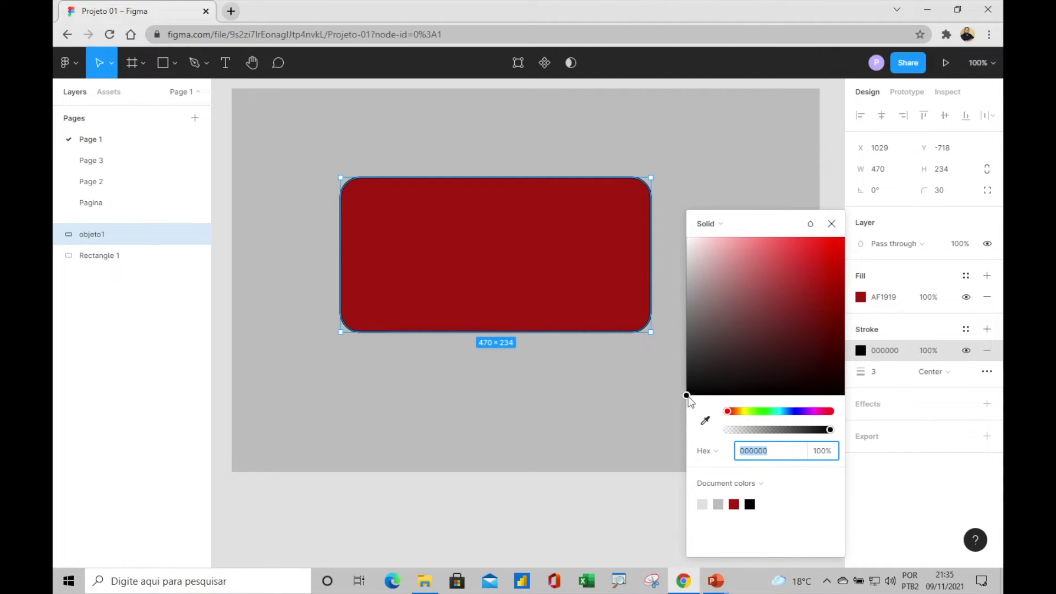
drag(711, 362, 688, 238)
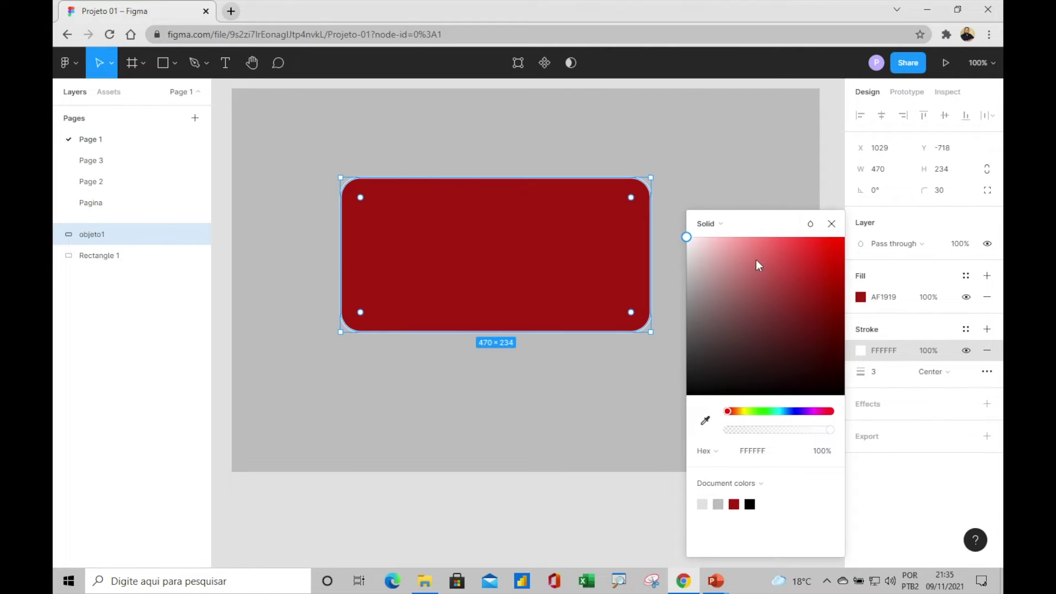
click(832, 225)
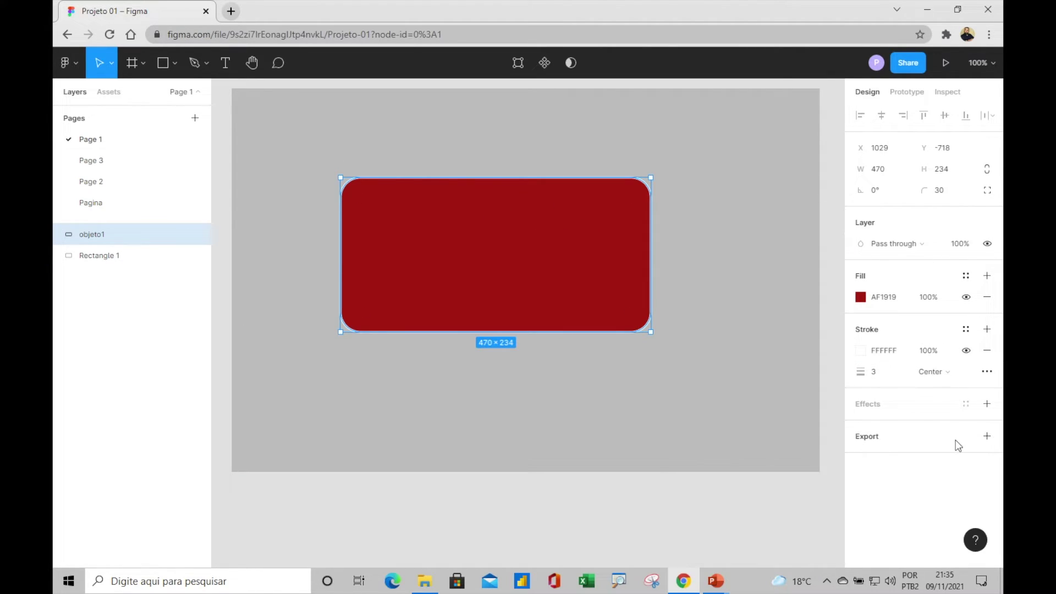
click(988, 404)
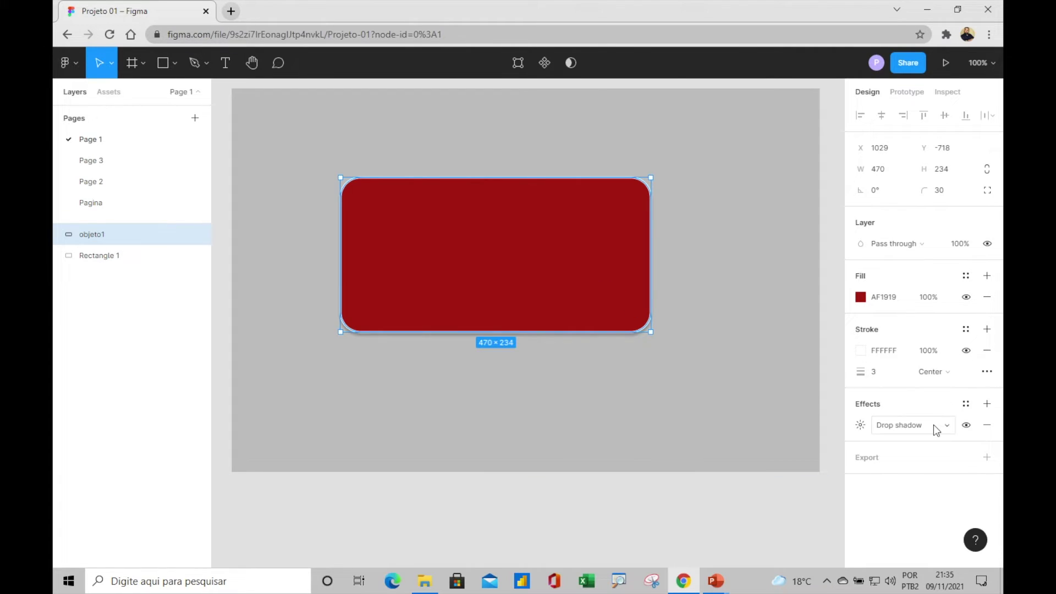
Change objeto1's effect to an Inner shadow tinted pale pink F3DCDC at 25%
click(933, 424)
click(924, 406)
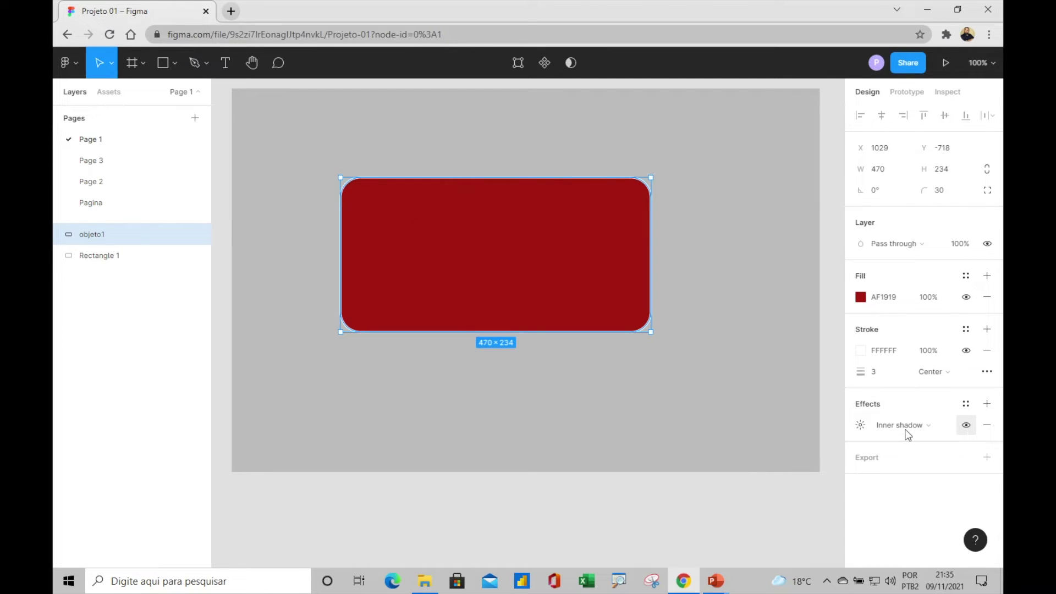
click(860, 425)
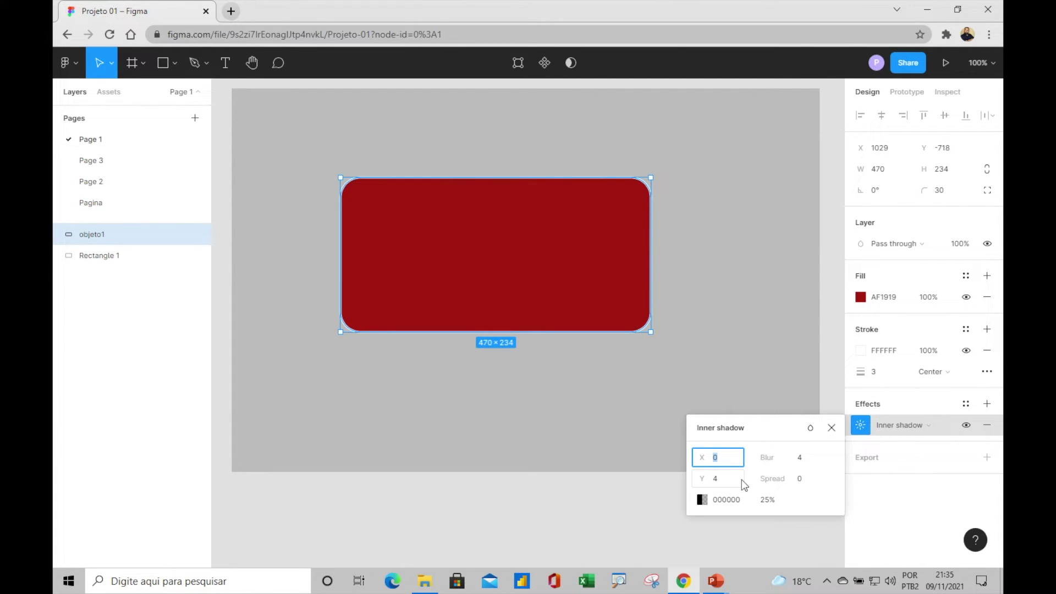
click(702, 500)
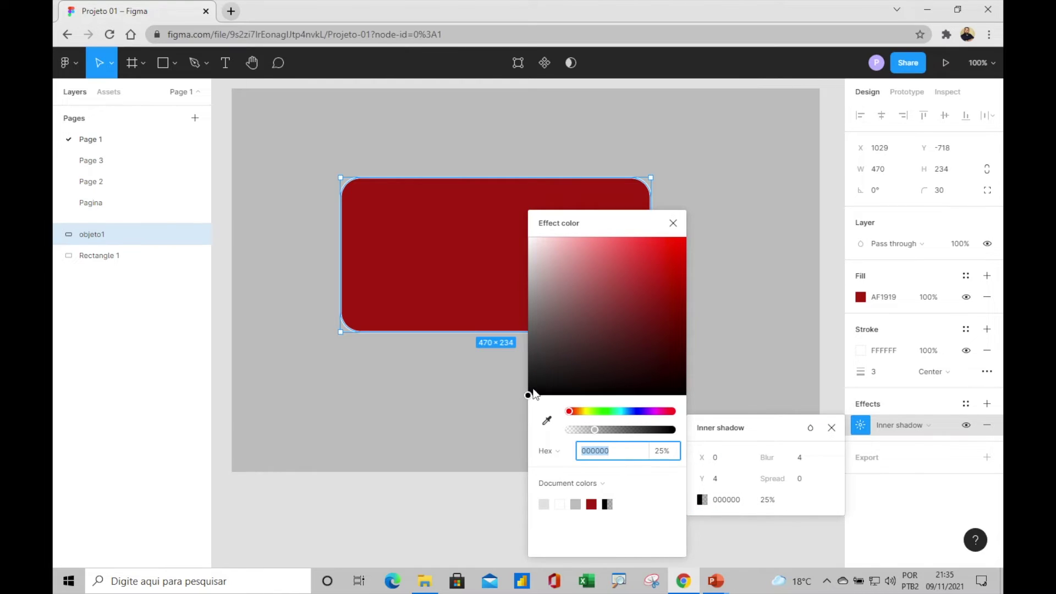
drag(529, 396, 543, 248)
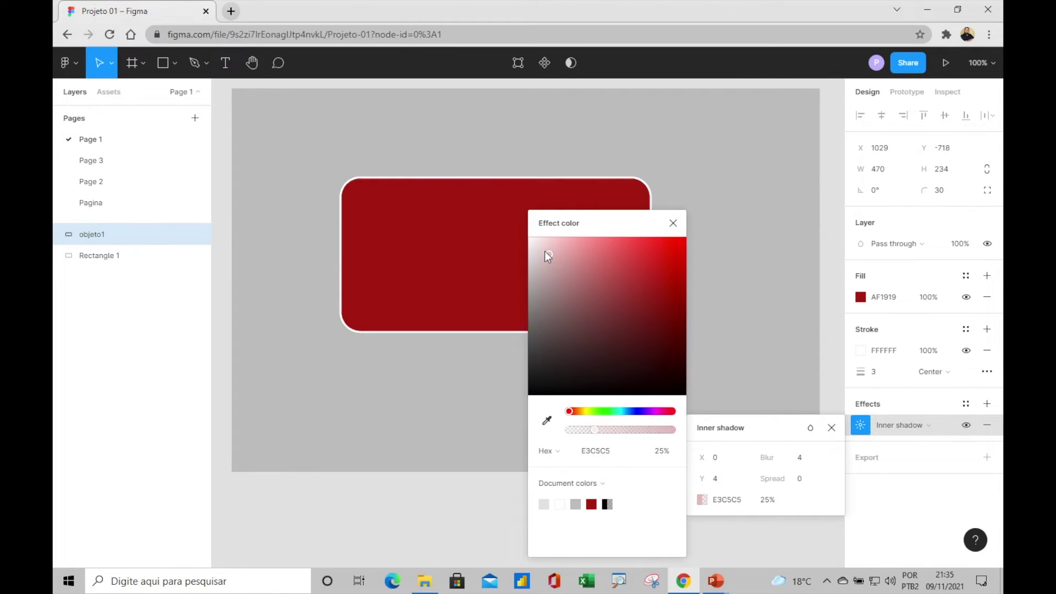
click(673, 223)
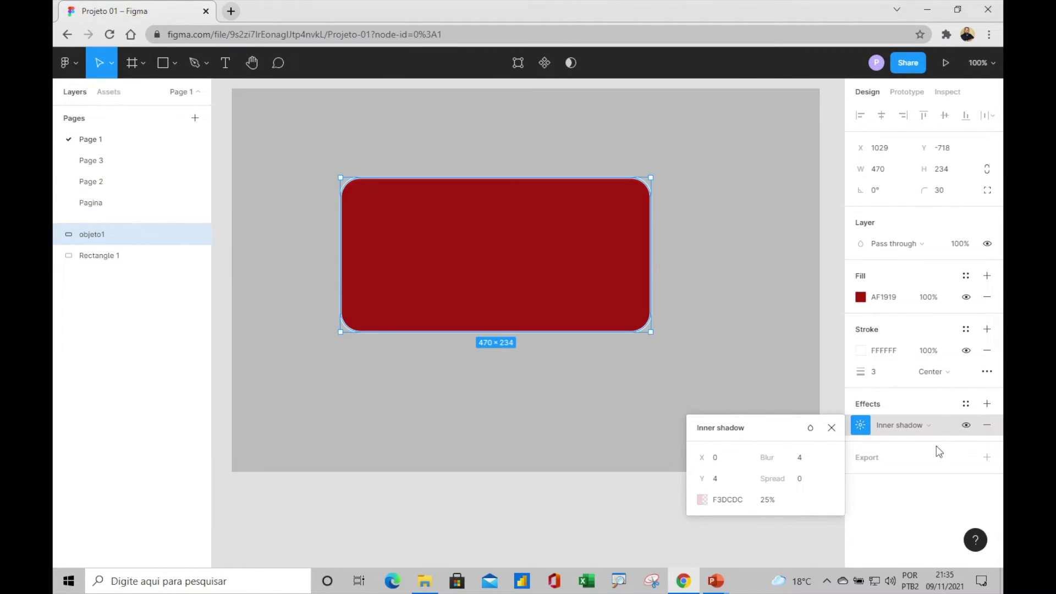
Switch objeto1's effect to Layer blur and select the grey background rectangle
click(930, 433)
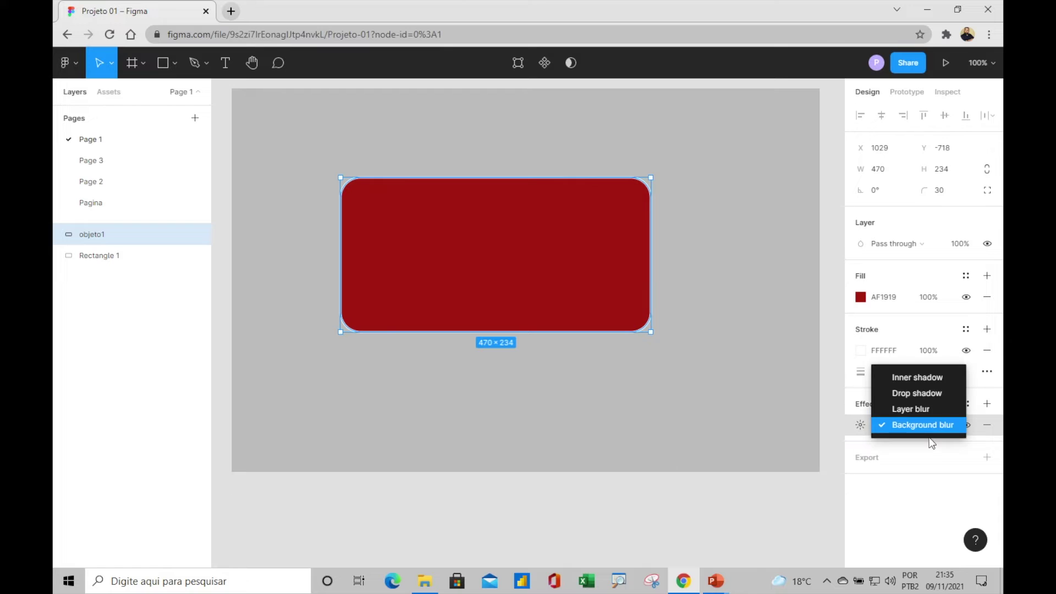
click(916, 410)
click(693, 231)
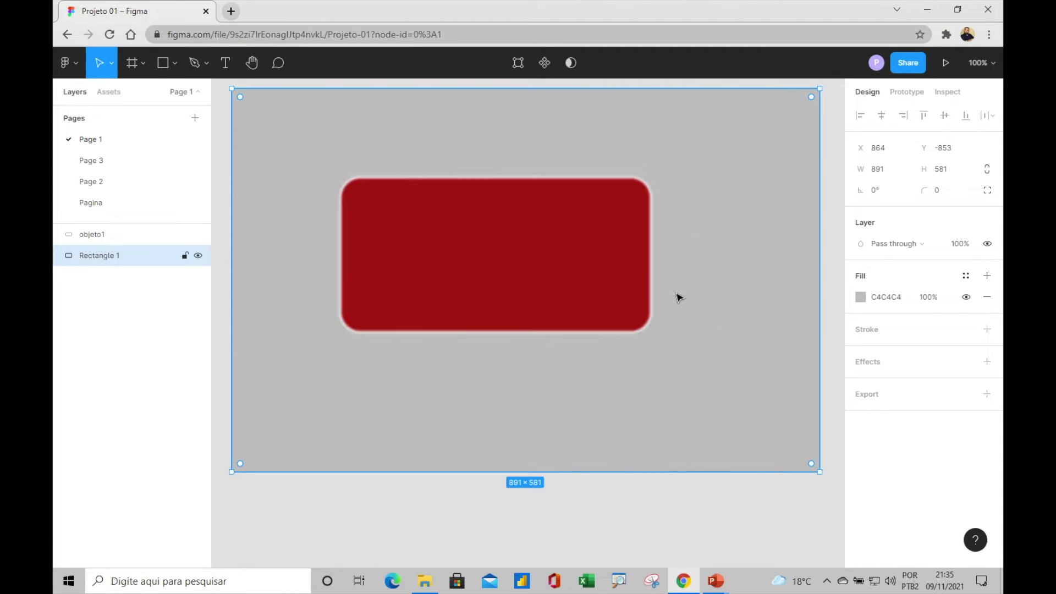
mouse_move(569, 231)
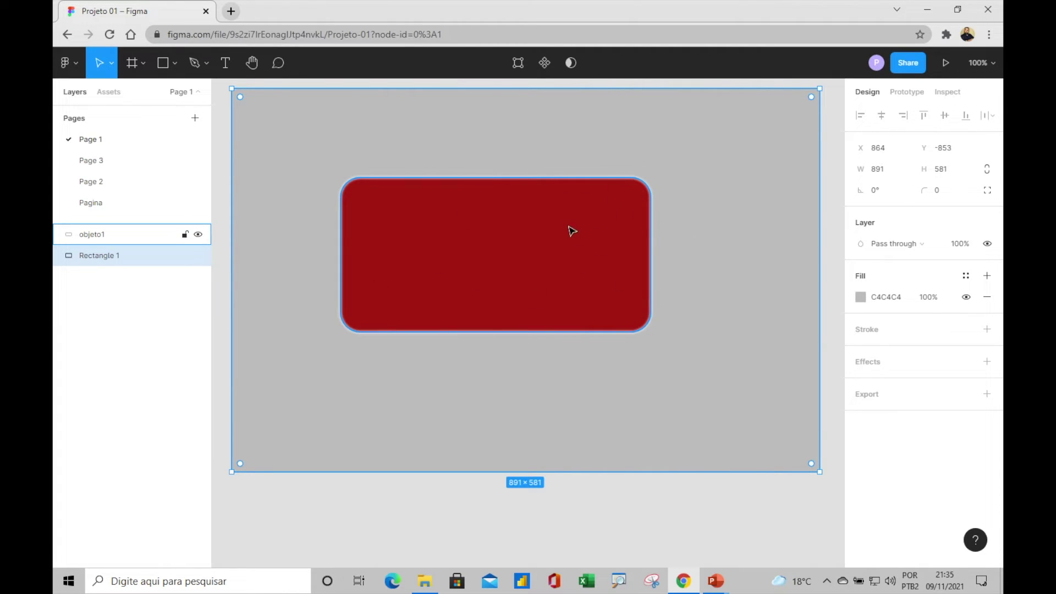
Reselect objeto1 and attach a 1x PNG export setting to it
click(587, 222)
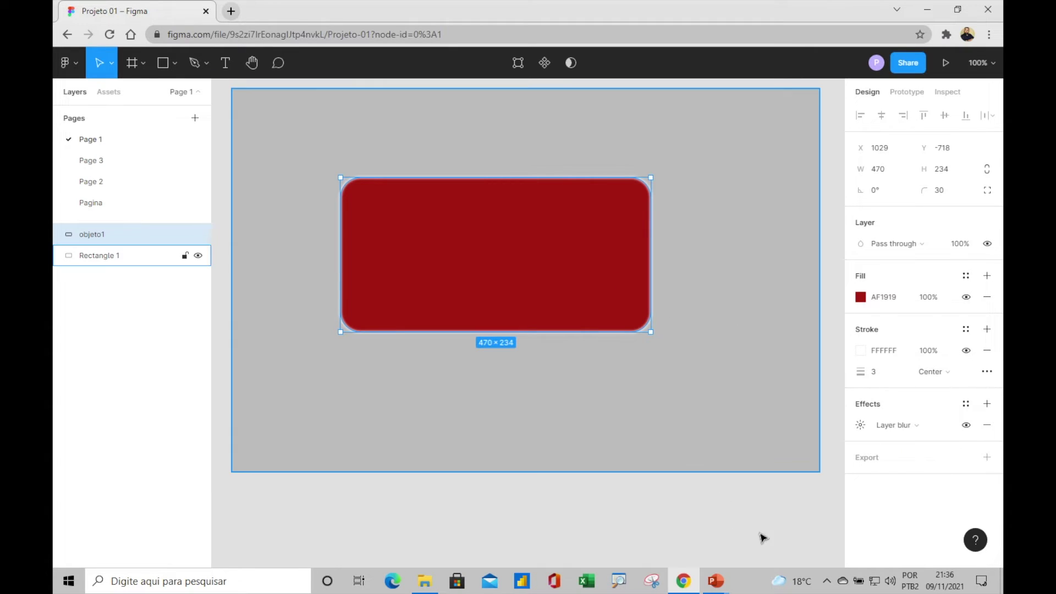
click(957, 458)
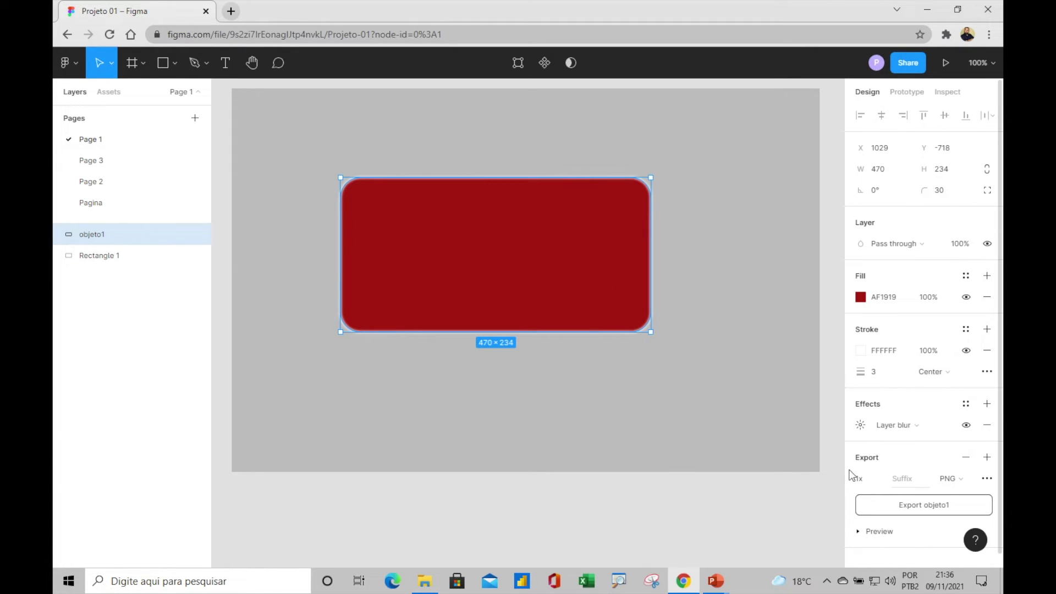
Export objeto1 as objeto1.png, view the blurred image in Photos, then close it
click(964, 484)
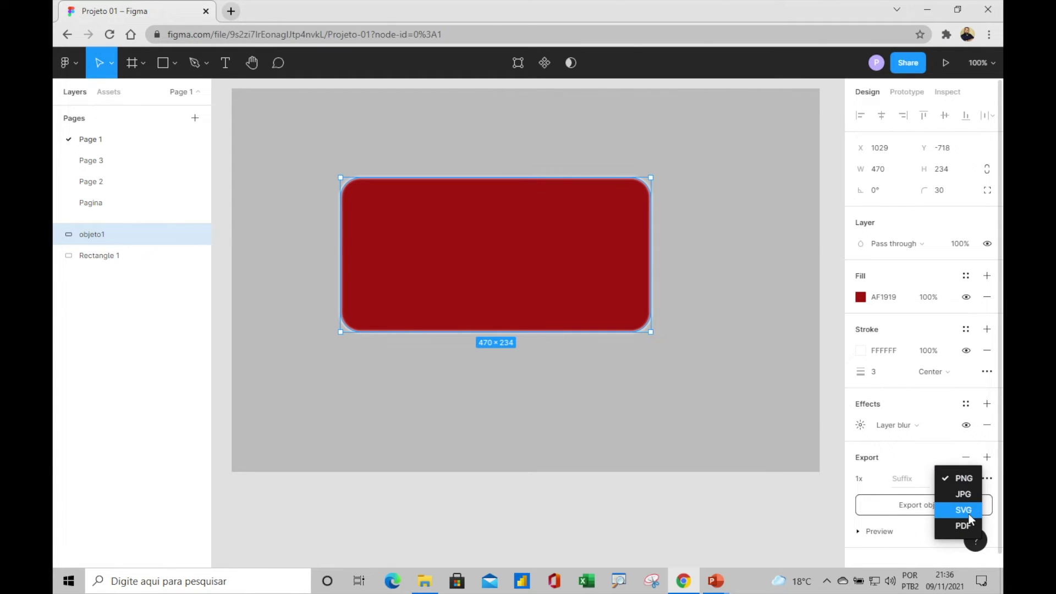
click(792, 526)
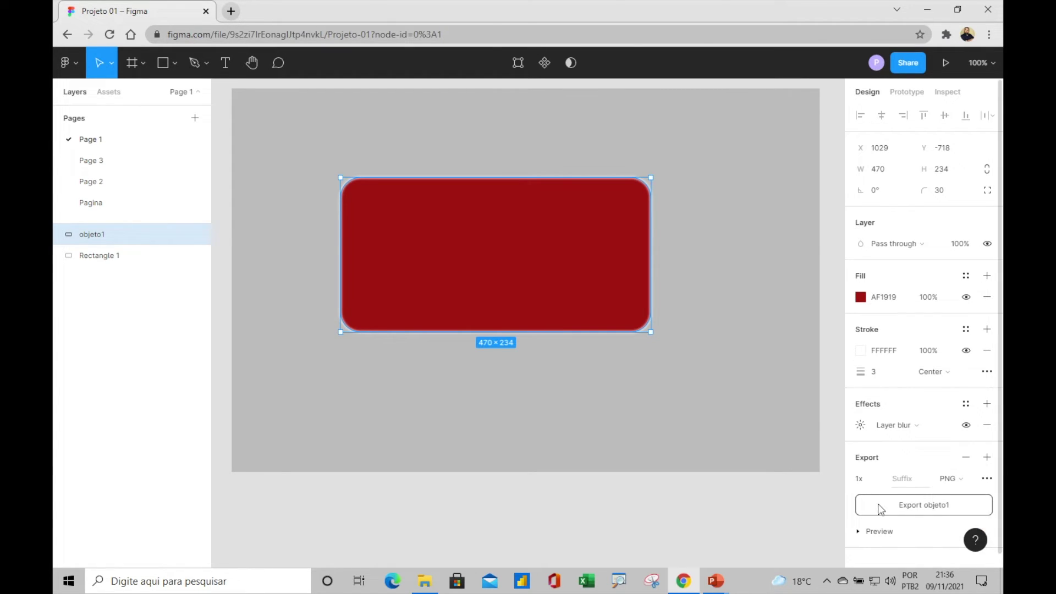
click(869, 531)
scroll(913, 463, down, 2)
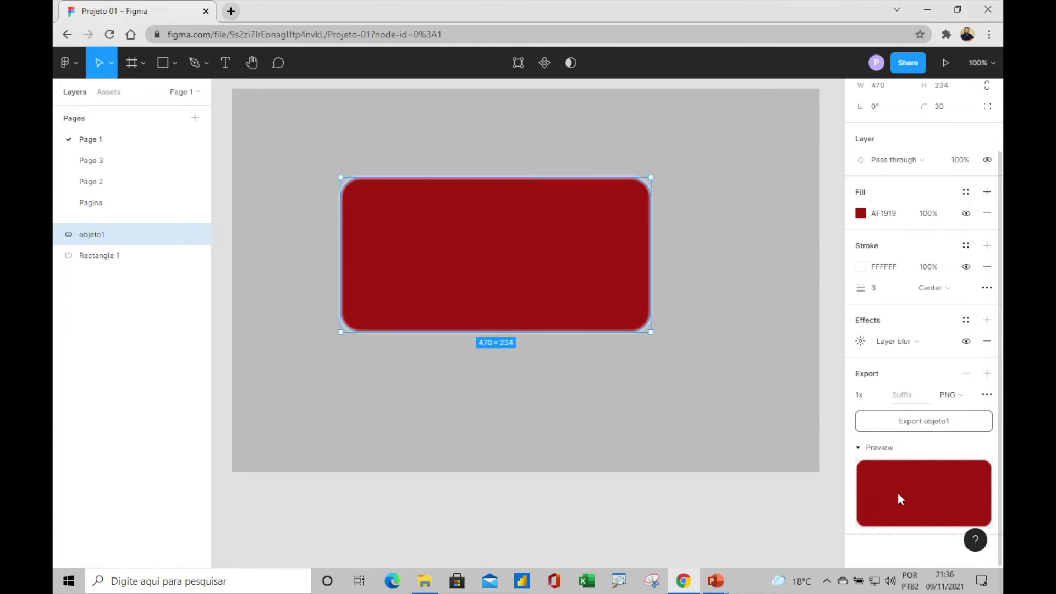
click(915, 422)
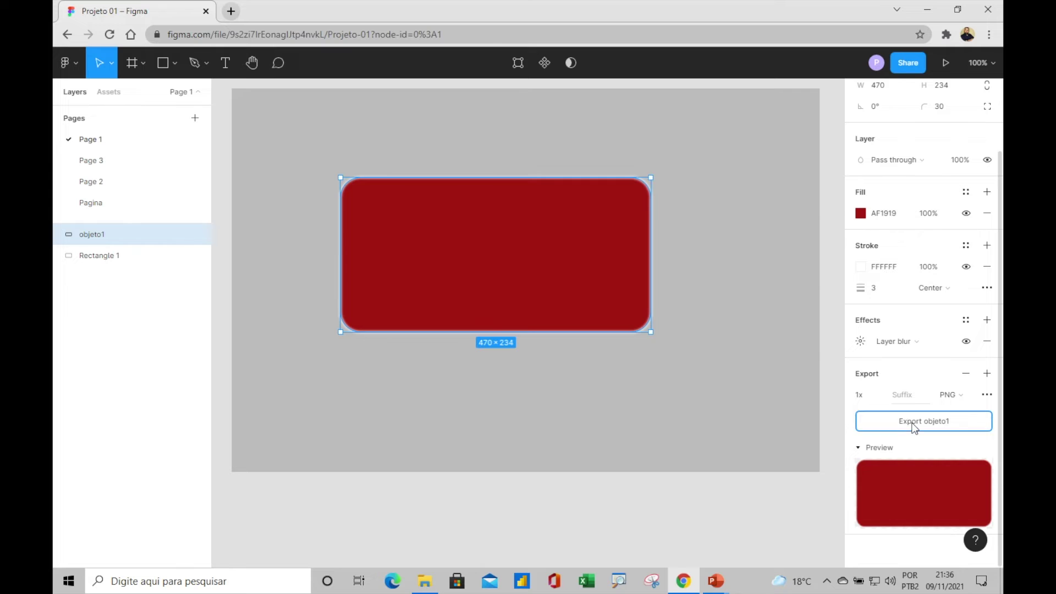
click(118, 547)
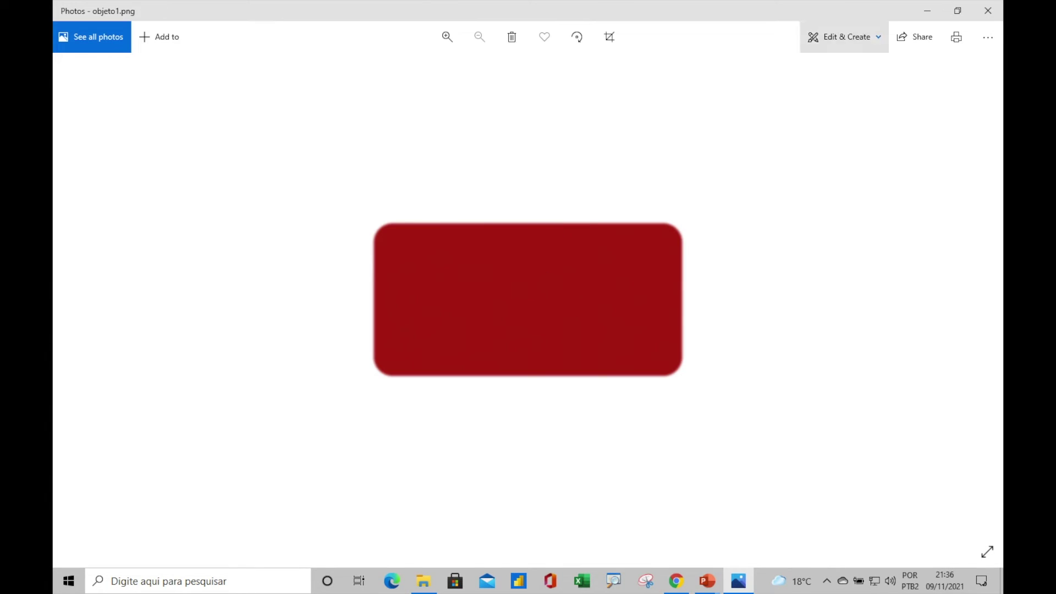
click(988, 10)
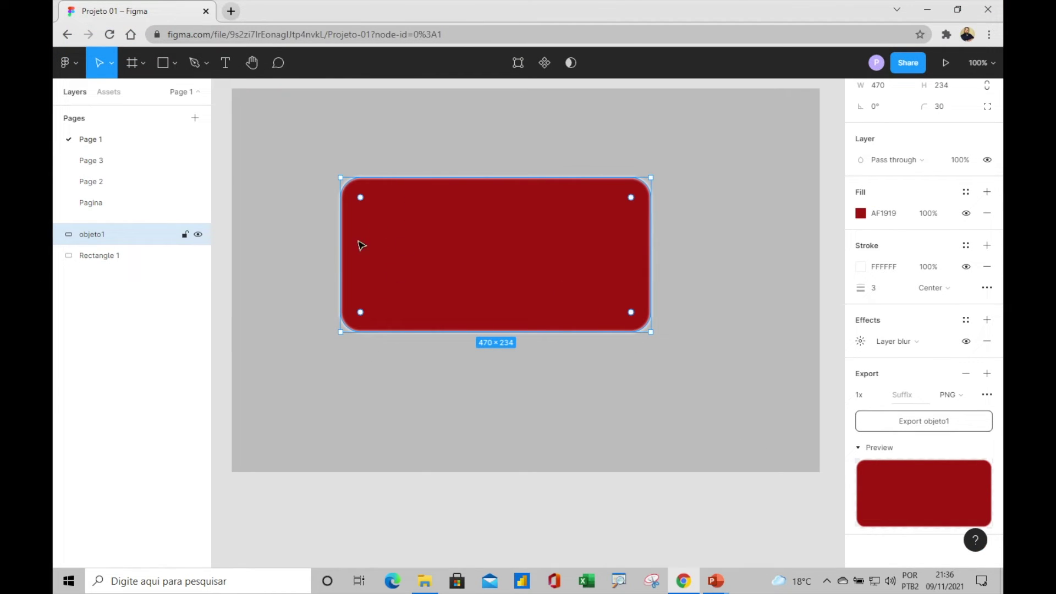
Move objeto1 to Page 3 and locate it on that page
right_click(440, 208)
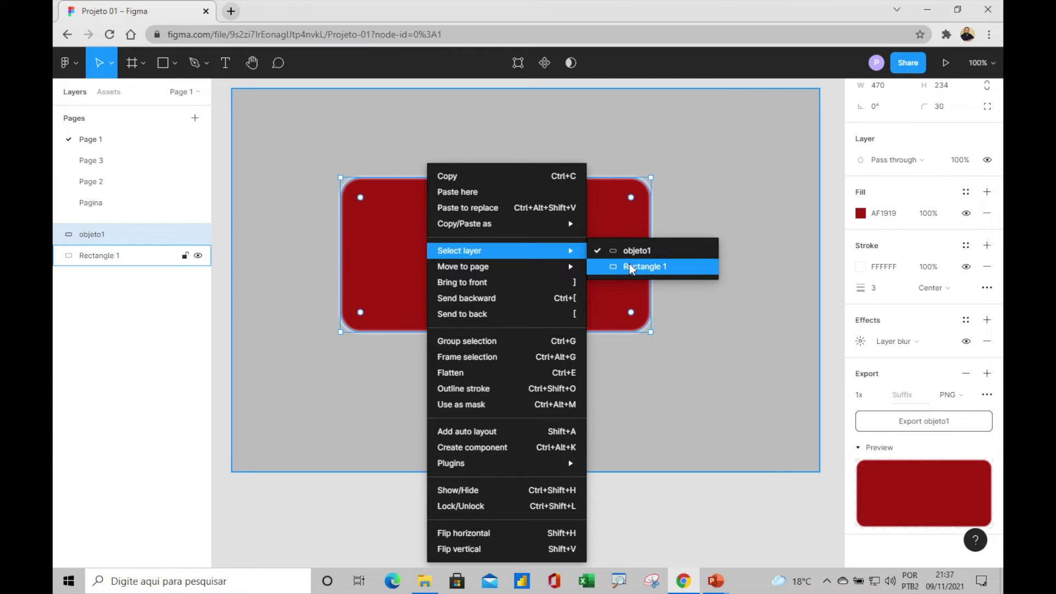
mouse_move(463, 266)
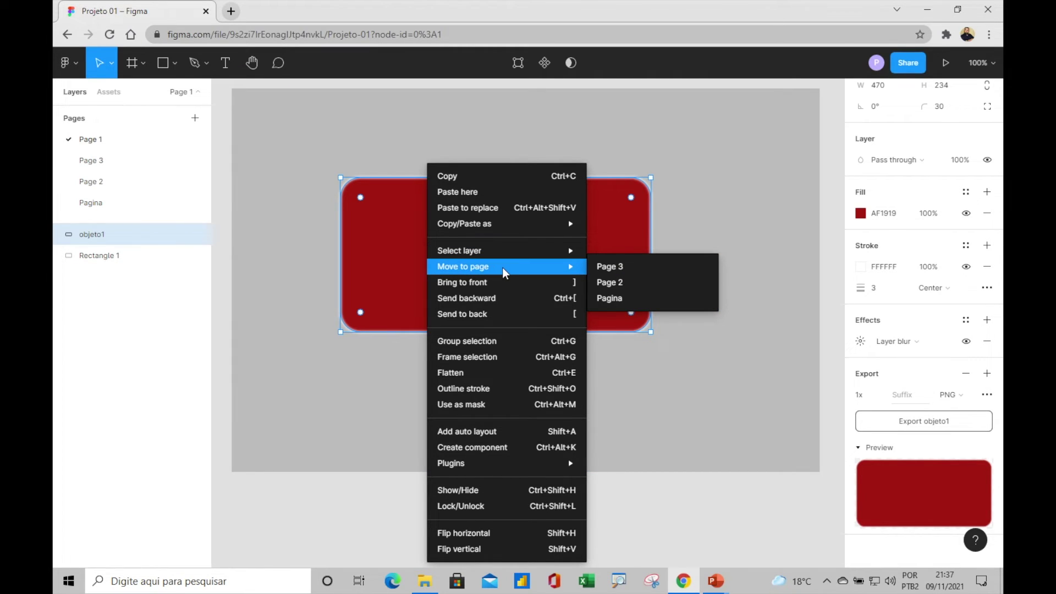
click(611, 267)
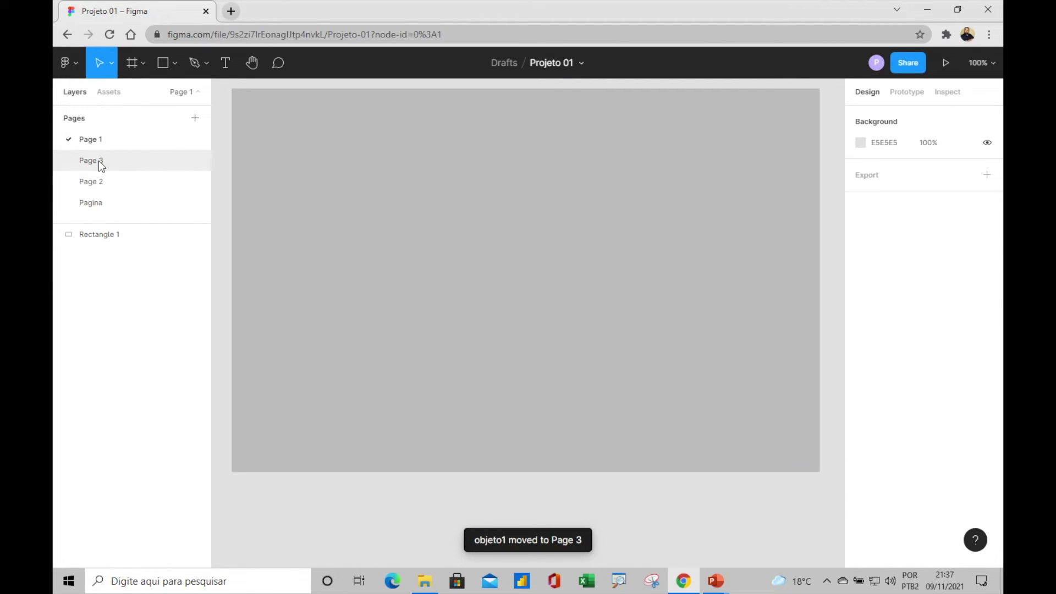
click(94, 161)
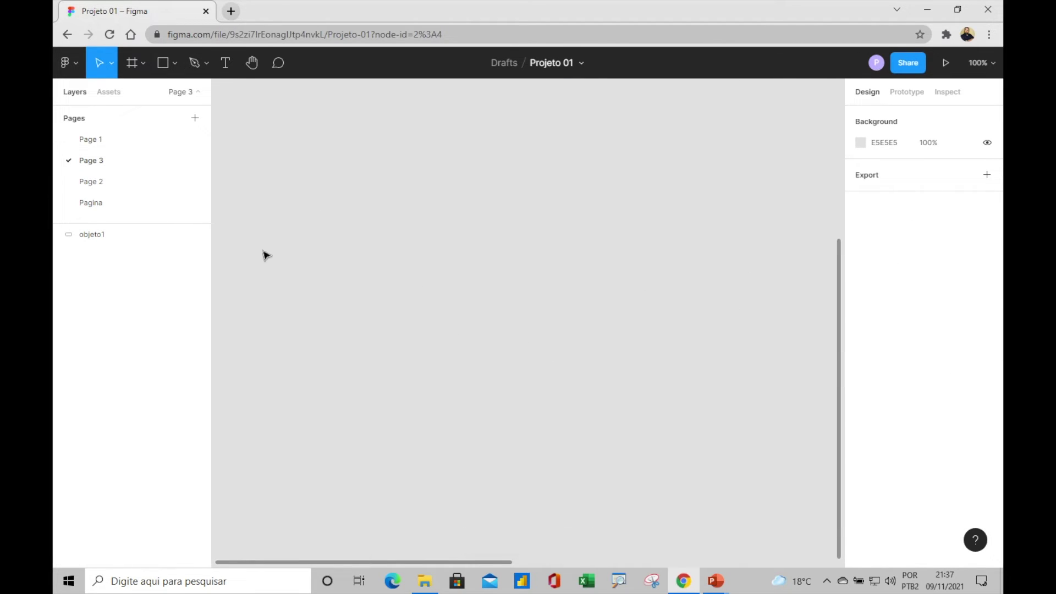
scroll(715, 345, up, 3)
scroll(633, 369, up, 2)
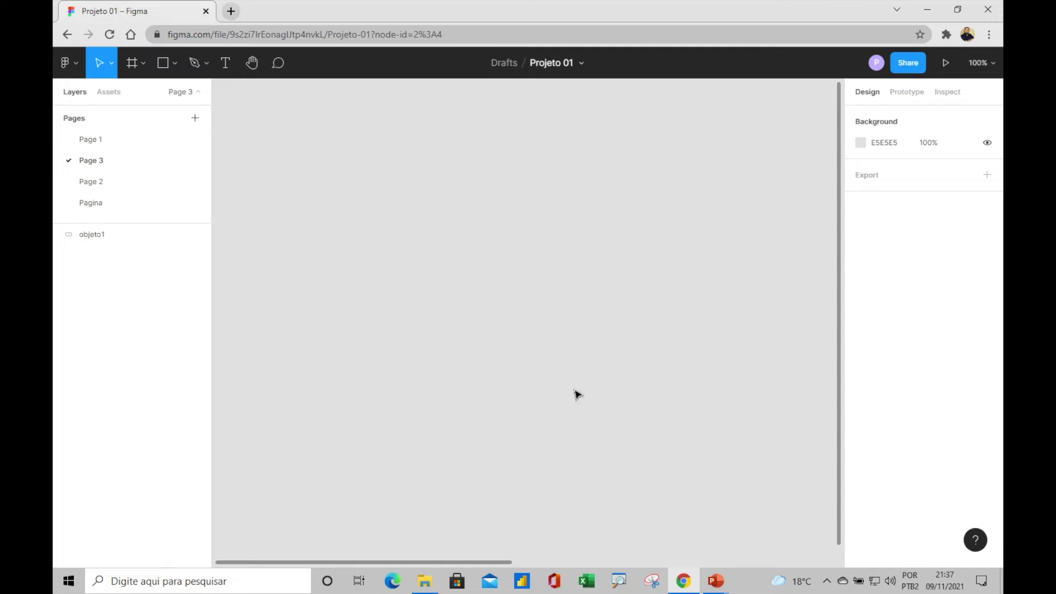
drag(430, 562, 817, 561)
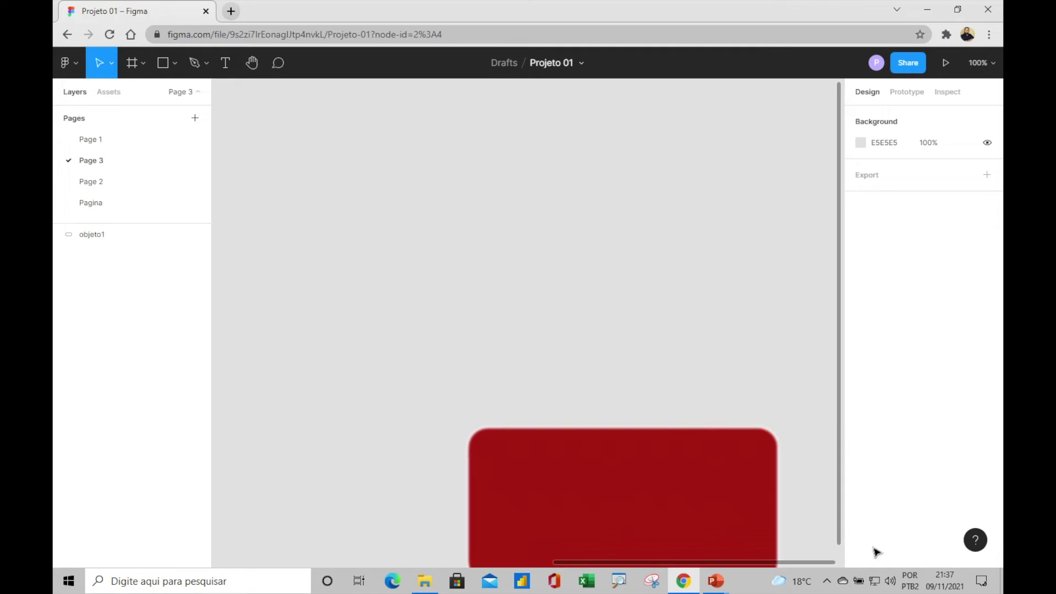
scroll(592, 372, up, 1)
scroll(592, 372, up, 5)
Move objeto1 back to Page 1 and return to Page 1
click(368, 151)
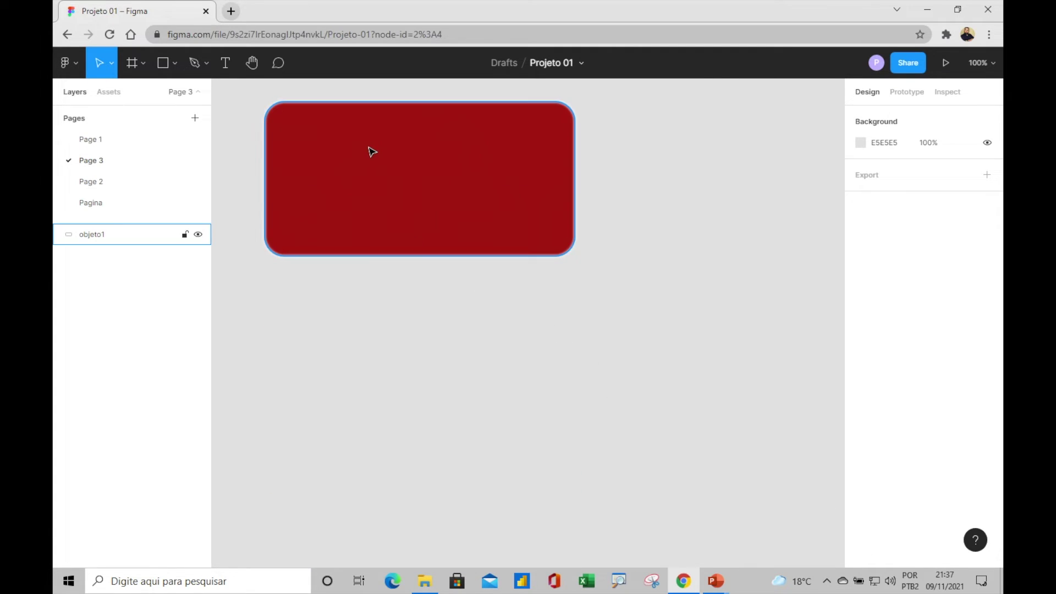
right_click(368, 151)
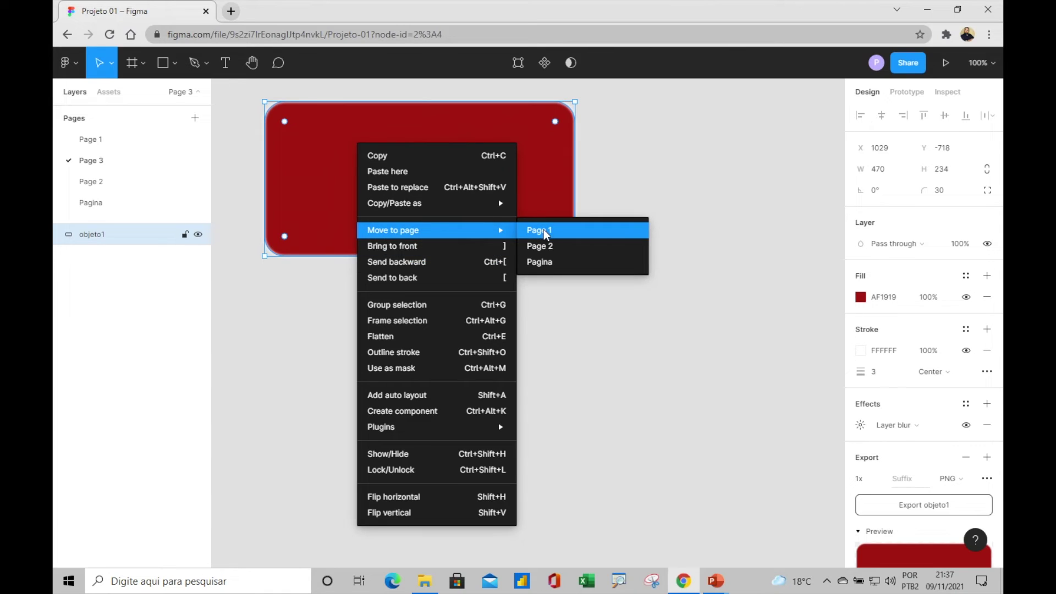
click(537, 229)
click(91, 139)
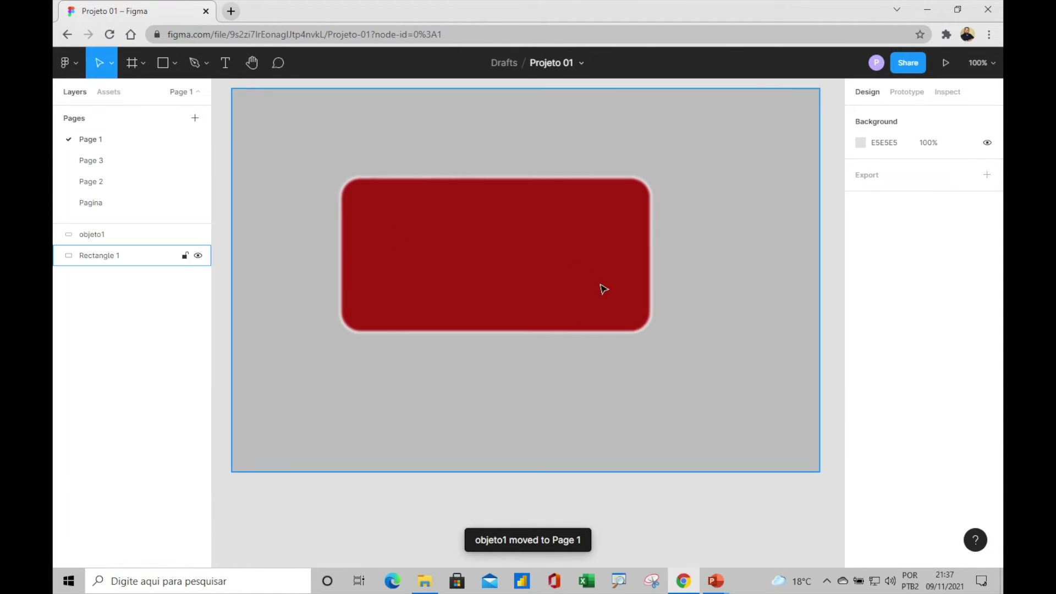
right_click(512, 241)
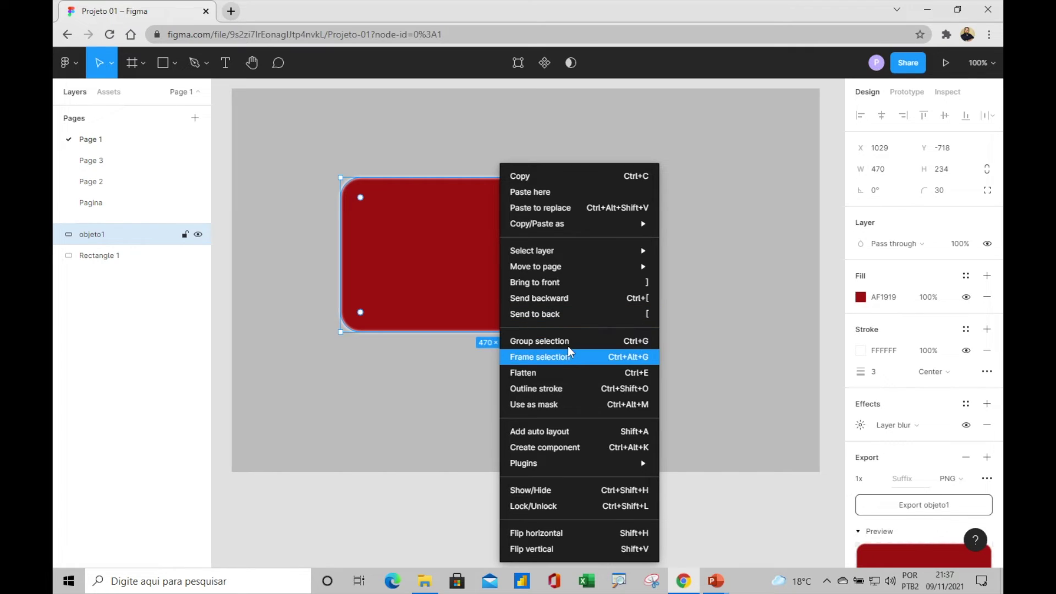
Draw a small 86×58 grey rectangle inside objeto1's top-right corner
click(178, 61)
click(177, 71)
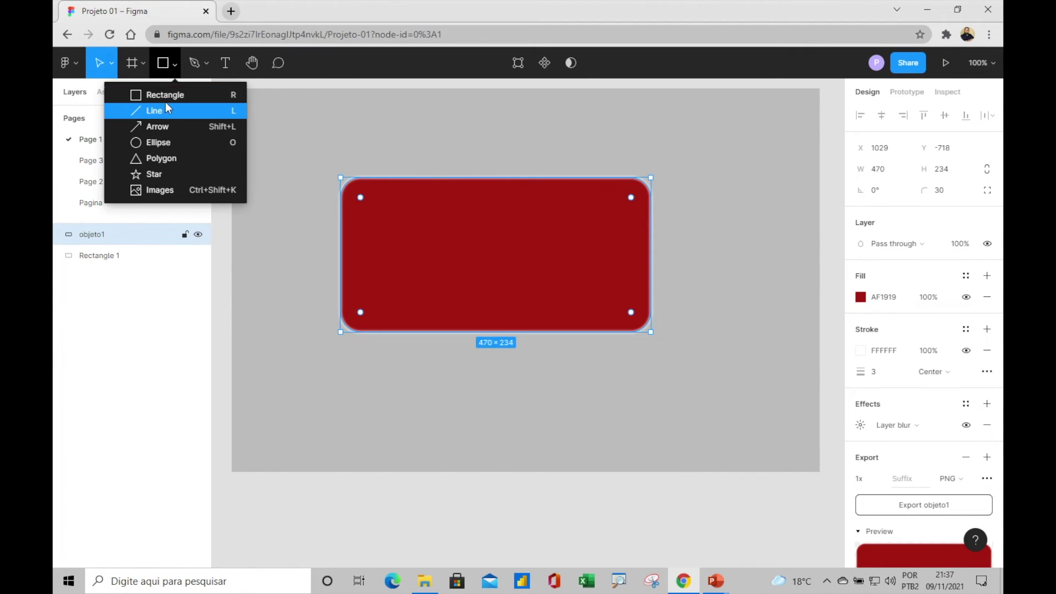
click(166, 94)
drag(579, 195, 636, 233)
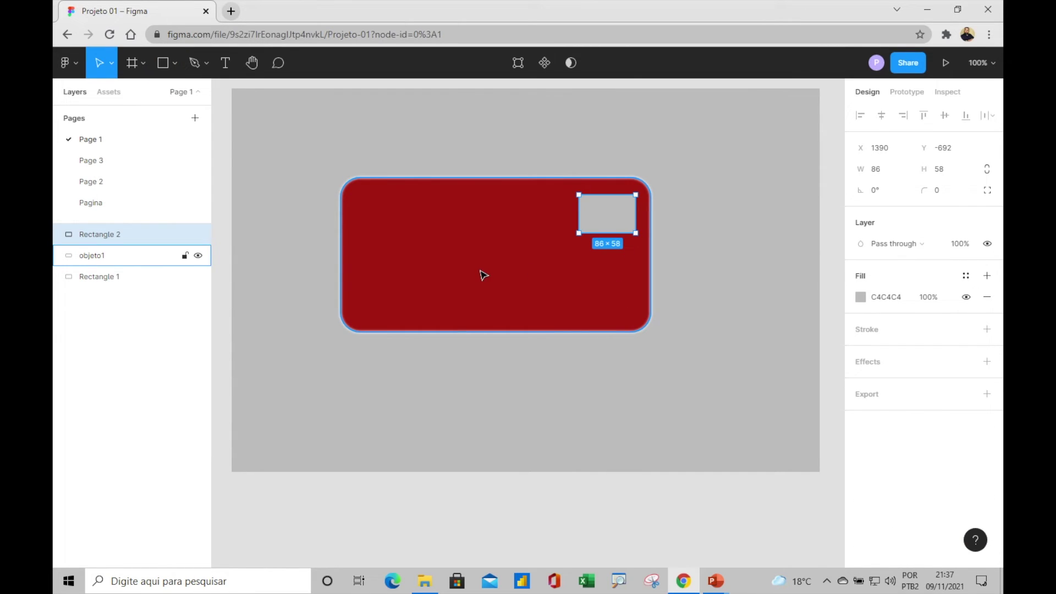
Select objeto1 and the small grey rectangle together
click(483, 275)
click(632, 220)
ctrl+right_click(502, 230)
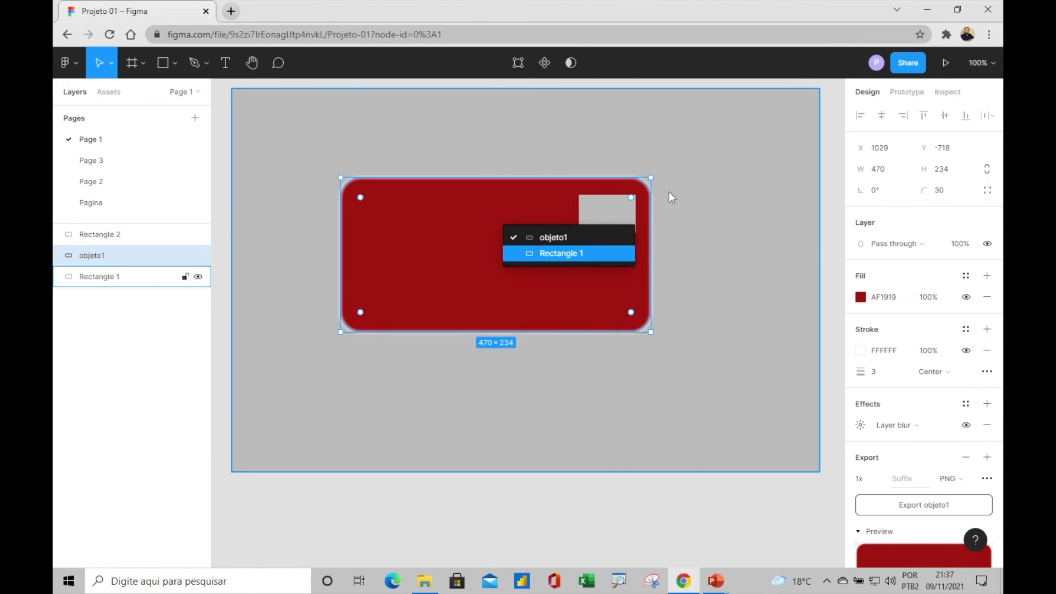
click(572, 253)
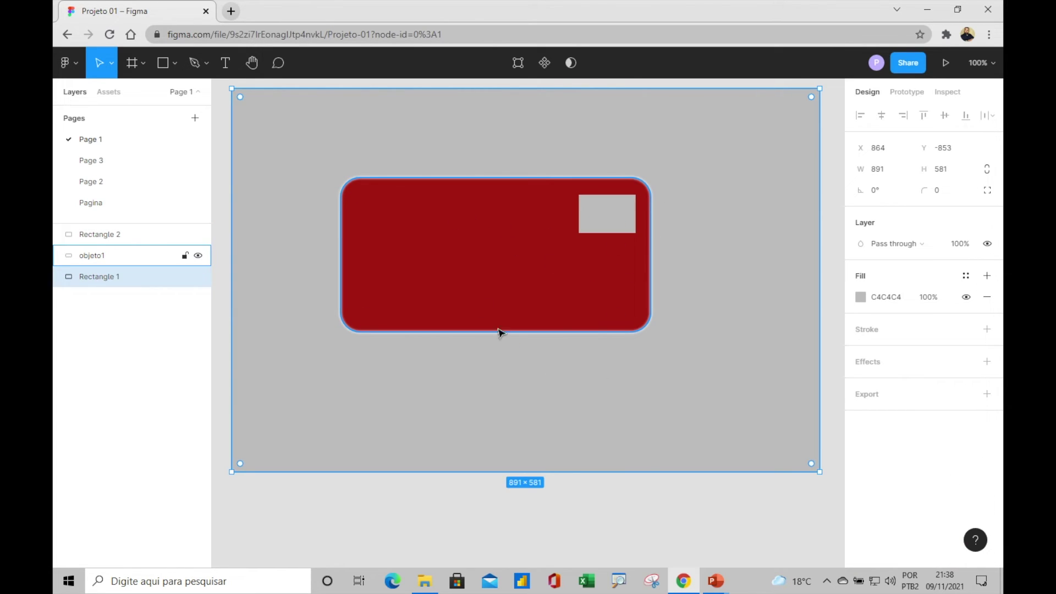
click(495, 220)
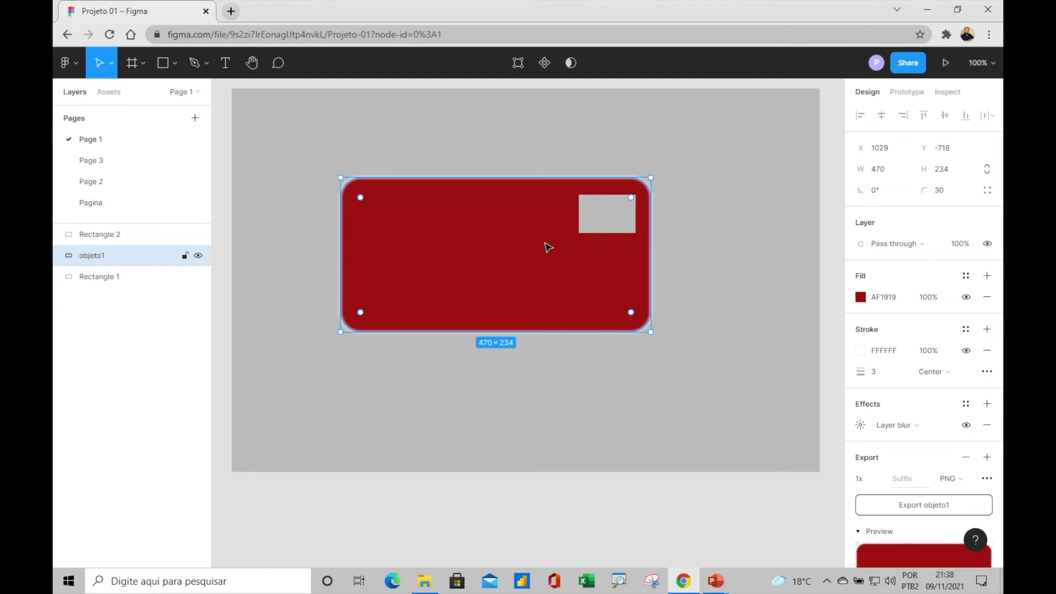
shift+click(115, 239)
right_click(586, 221)
Group the small grey rectangle and objeto1 into Group 1
key(Escape)
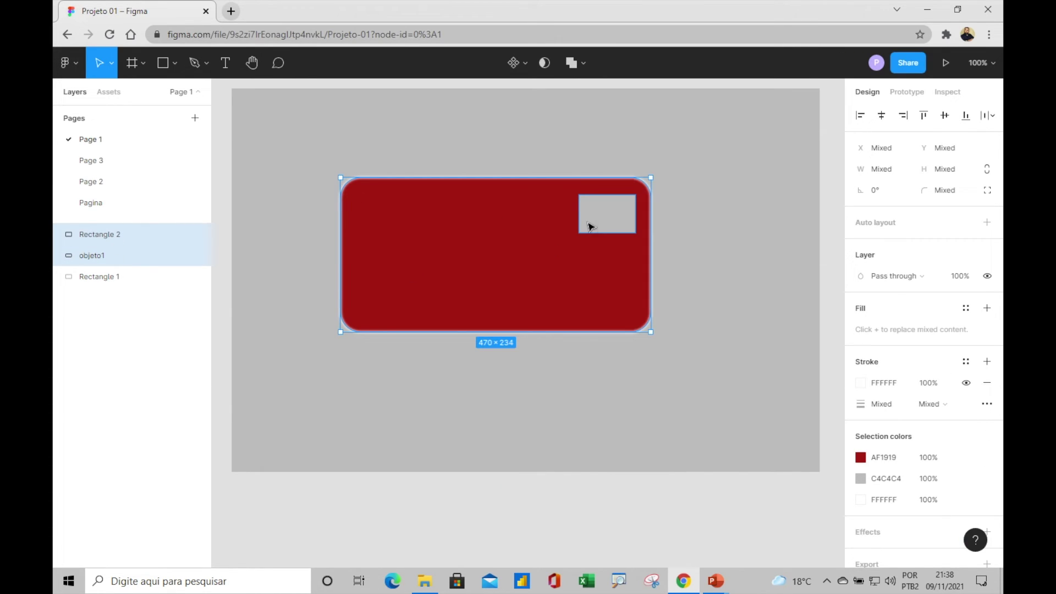
right_click(587, 221)
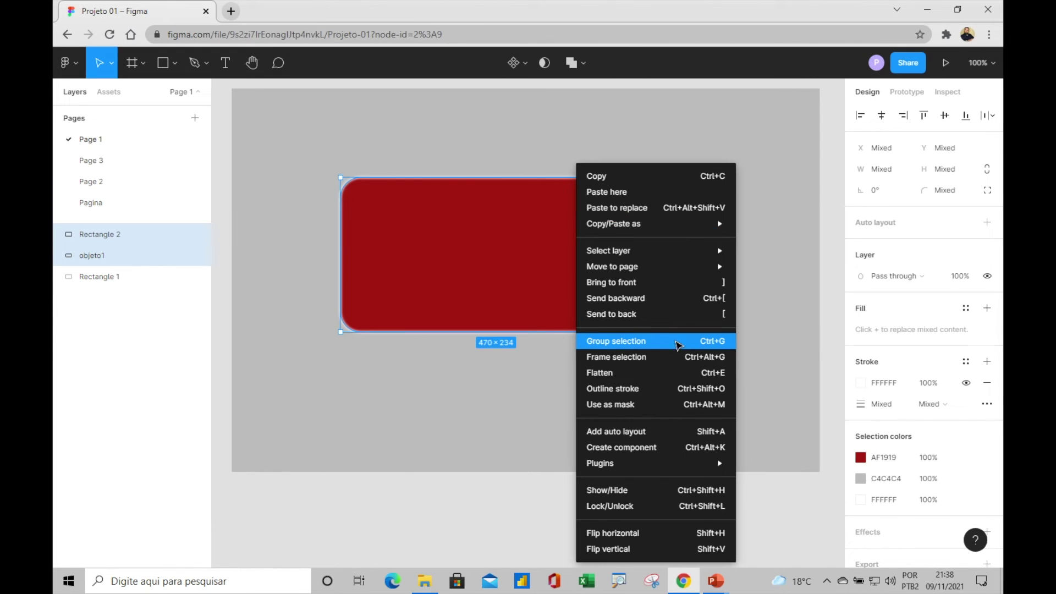
click(677, 342)
click(59, 235)
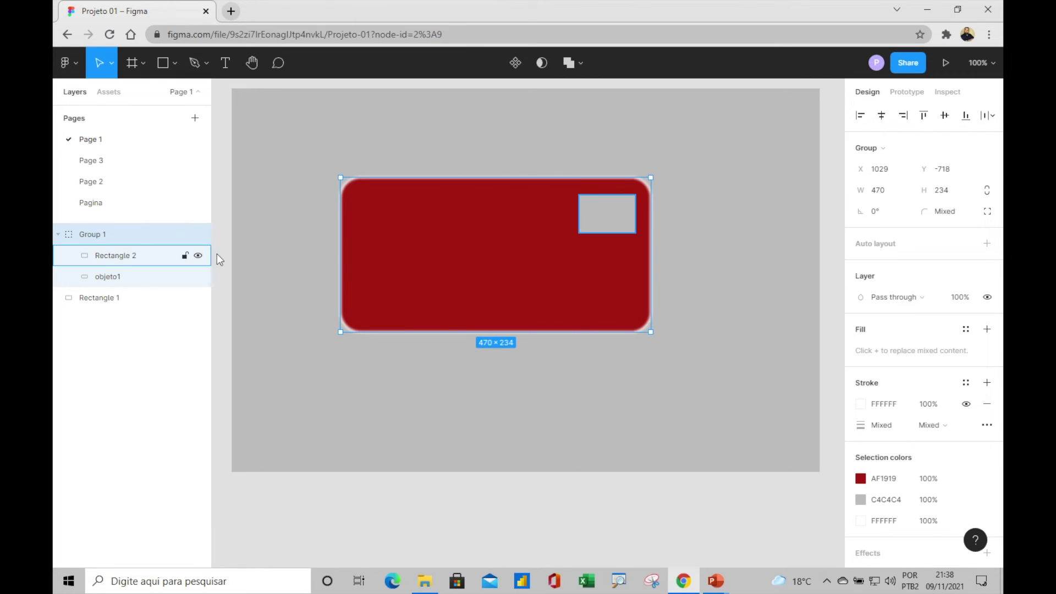
Copy Group 1 and paste a duplicate below the original card
right_click(468, 212)
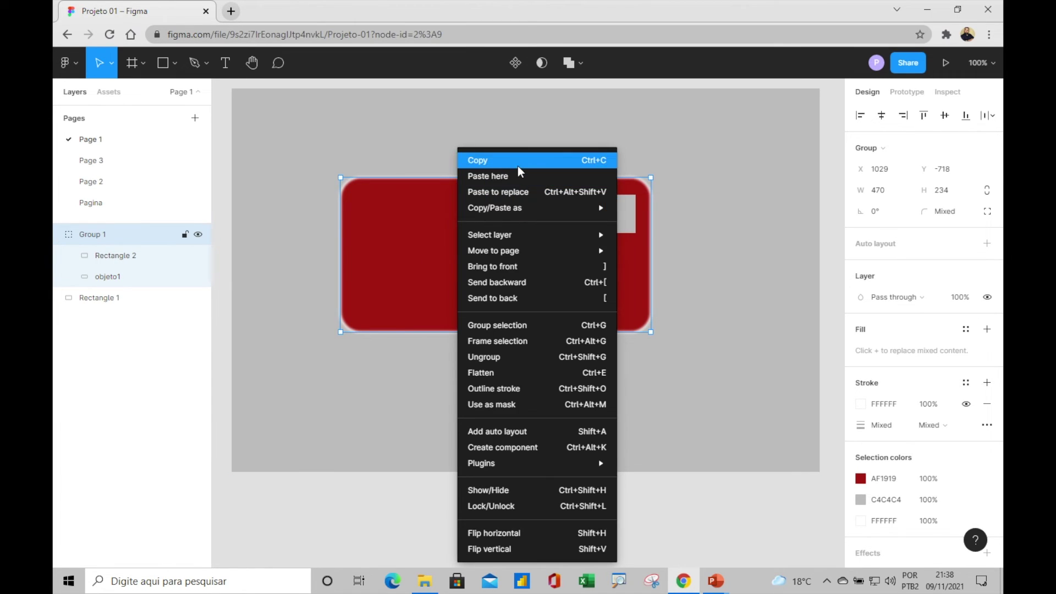
click(516, 164)
click(460, 125)
right_click(447, 119)
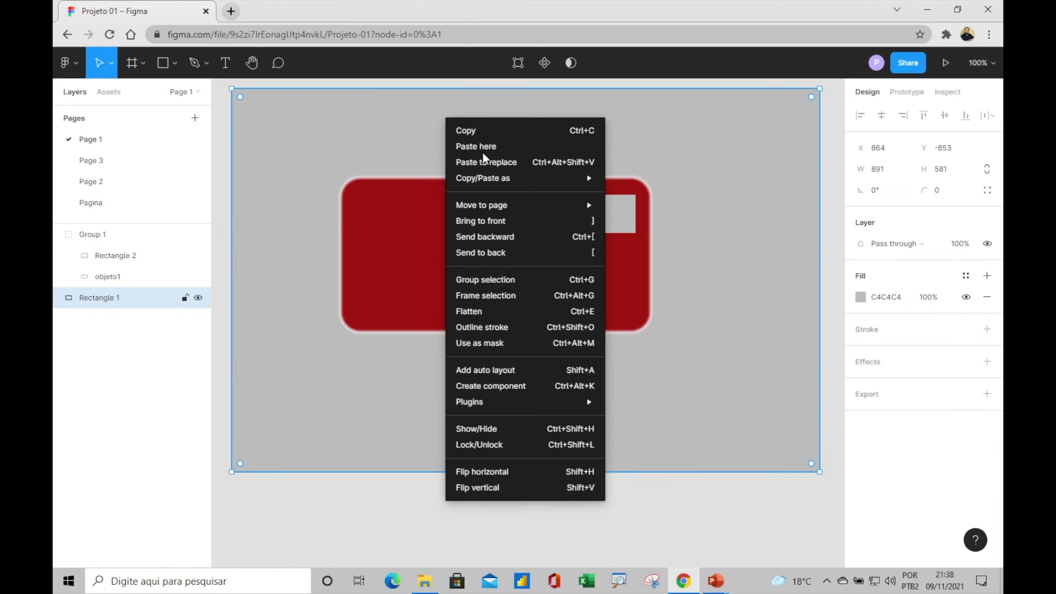
click(483, 154)
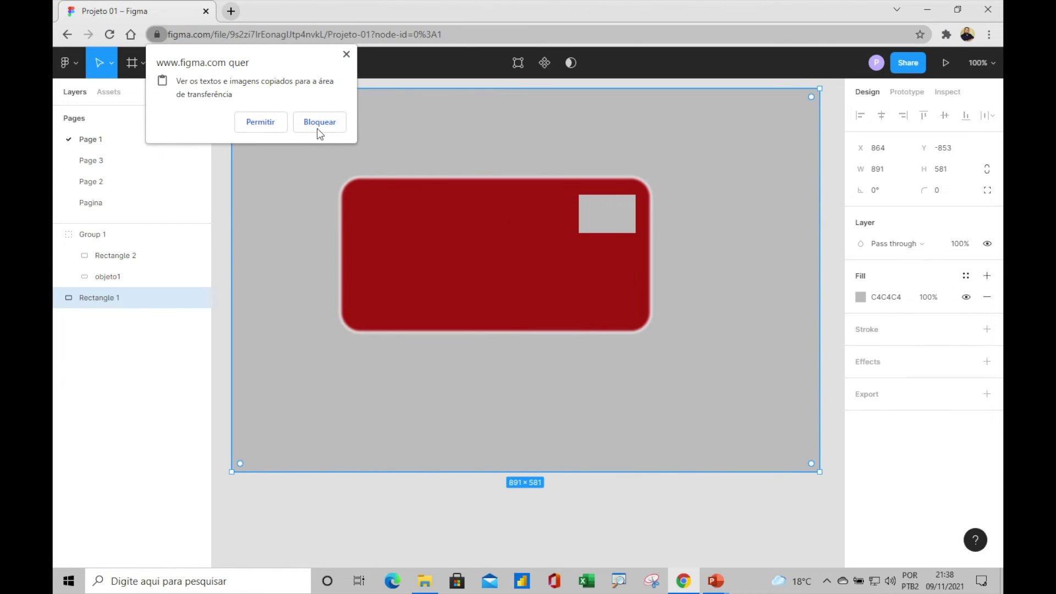
click(240, 128)
drag(479, 181, 499, 384)
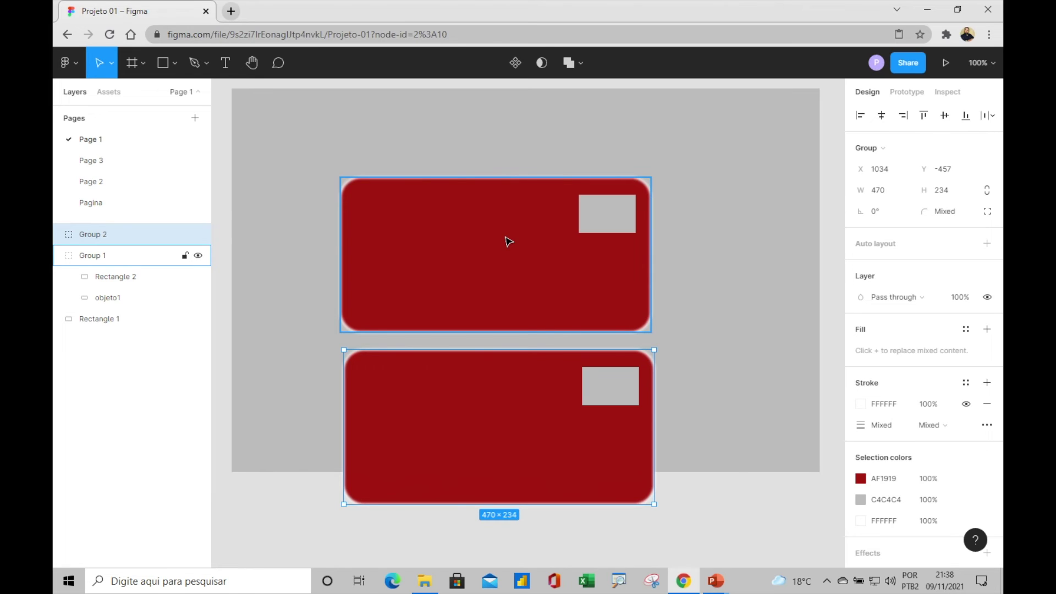
Delete the duplicate card, Group 2
click(508, 241)
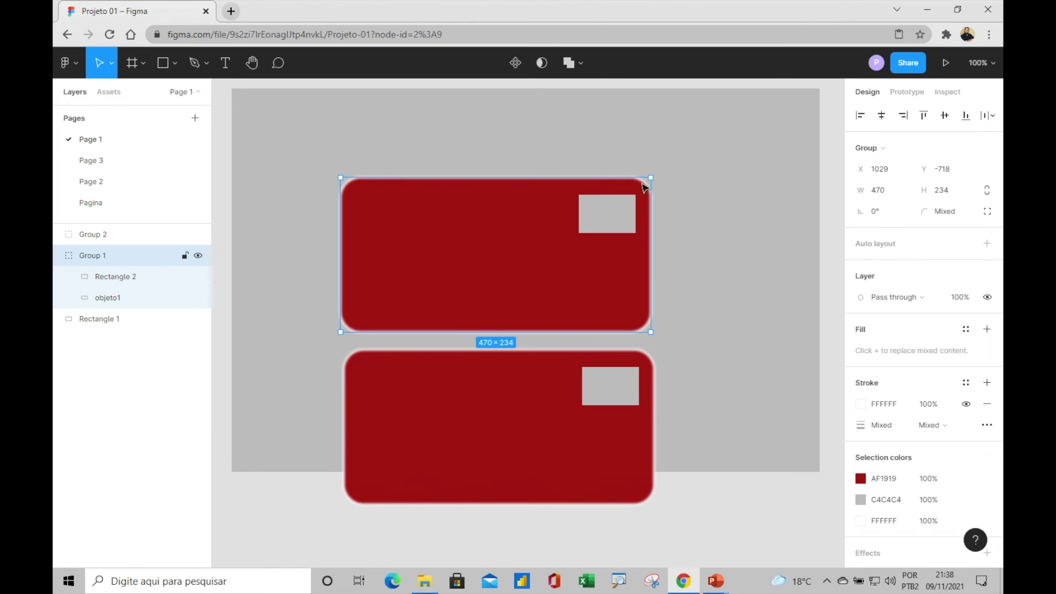
click(522, 438)
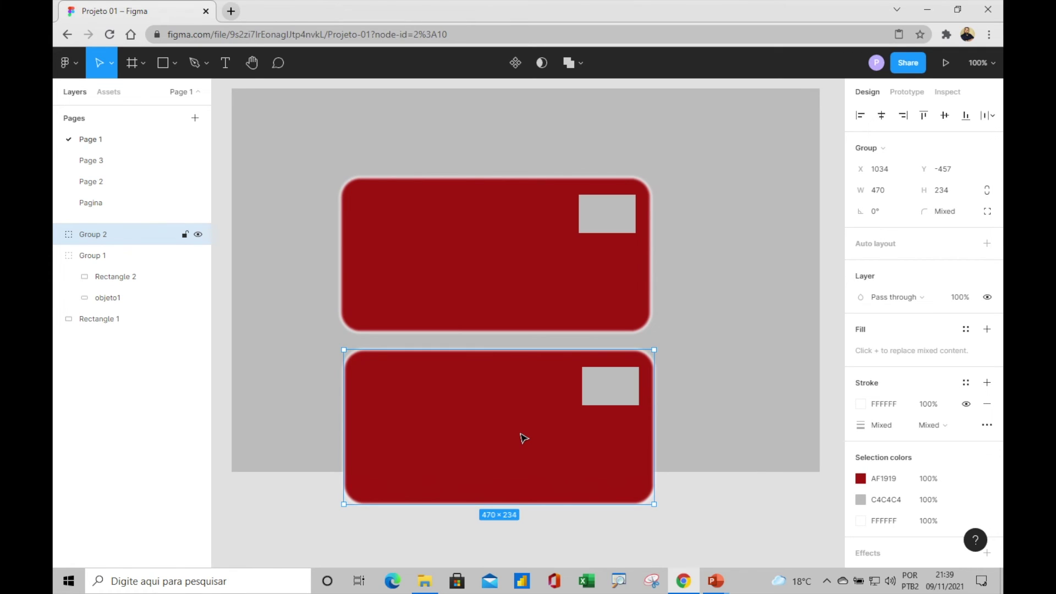
key(Delete)
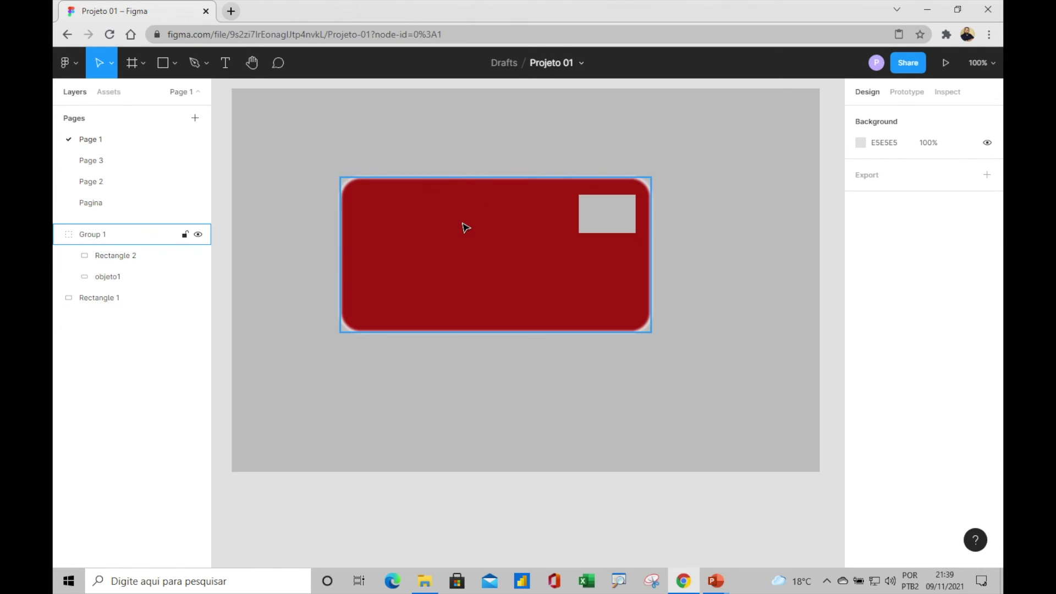
Ungroup Group 1 into objeto1 and the grey rectangle, then clear the selection
click(464, 226)
right_click(452, 228)
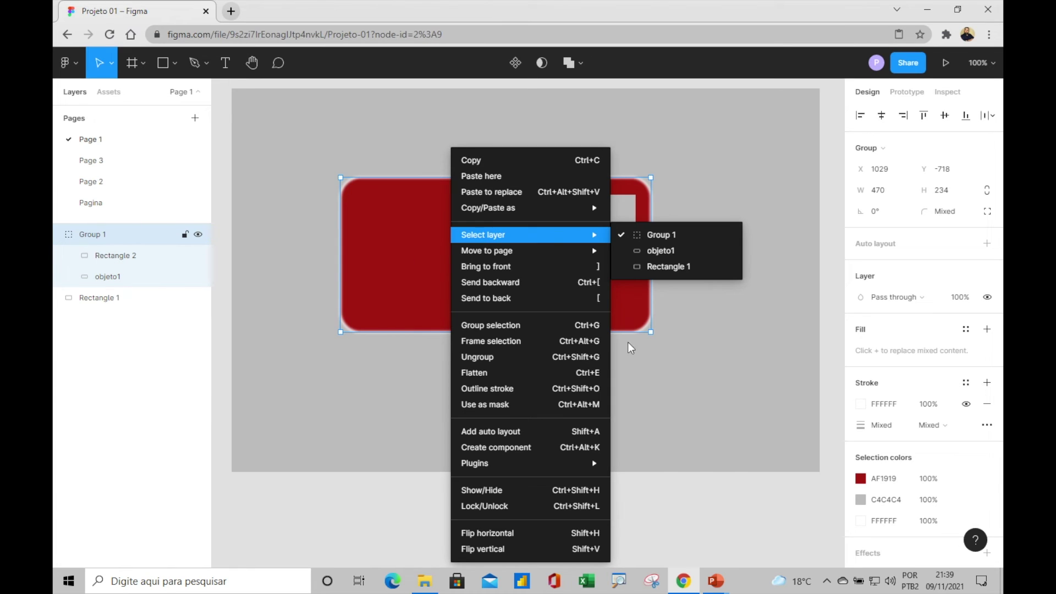
click(530, 364)
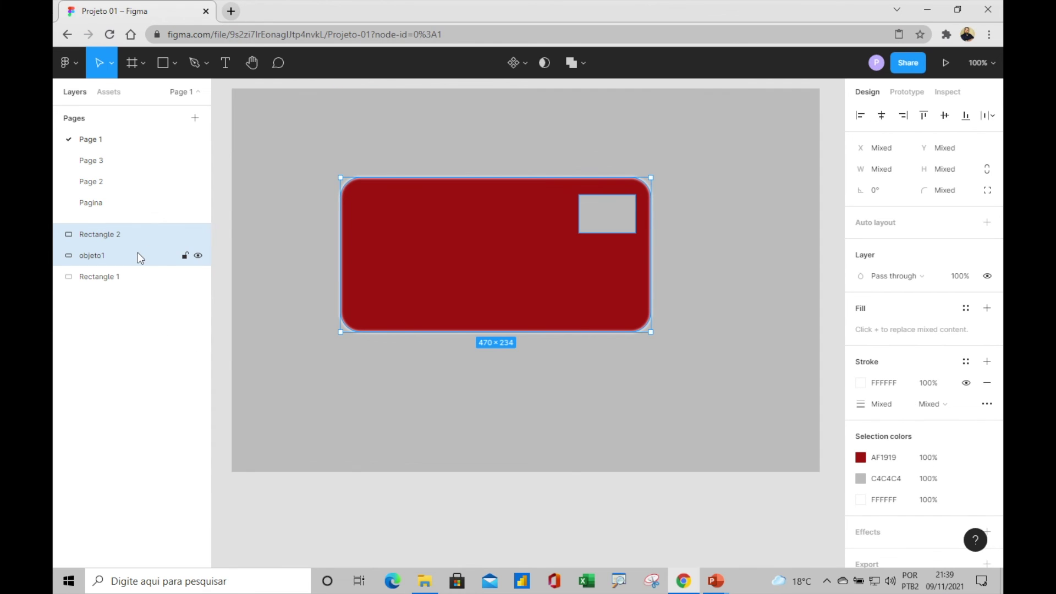
shift+click(135, 236)
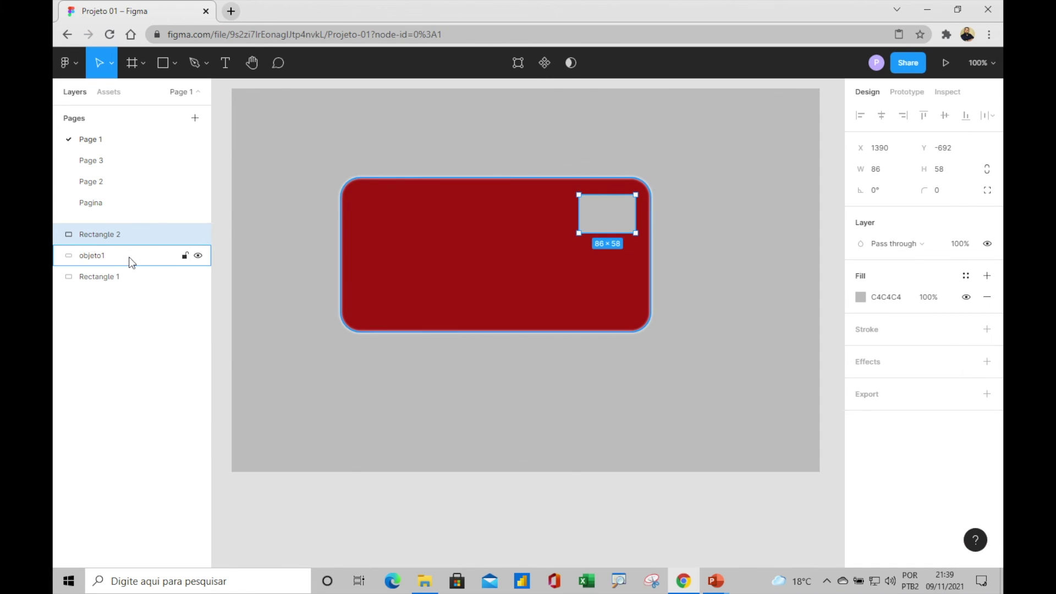
right_click(484, 242)
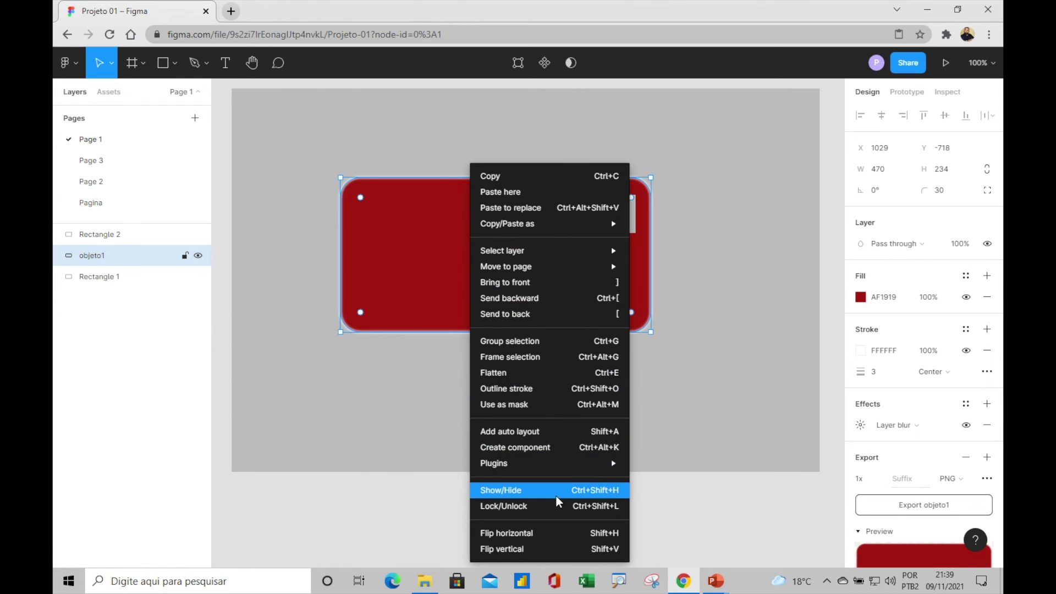
mouse_move(512, 463)
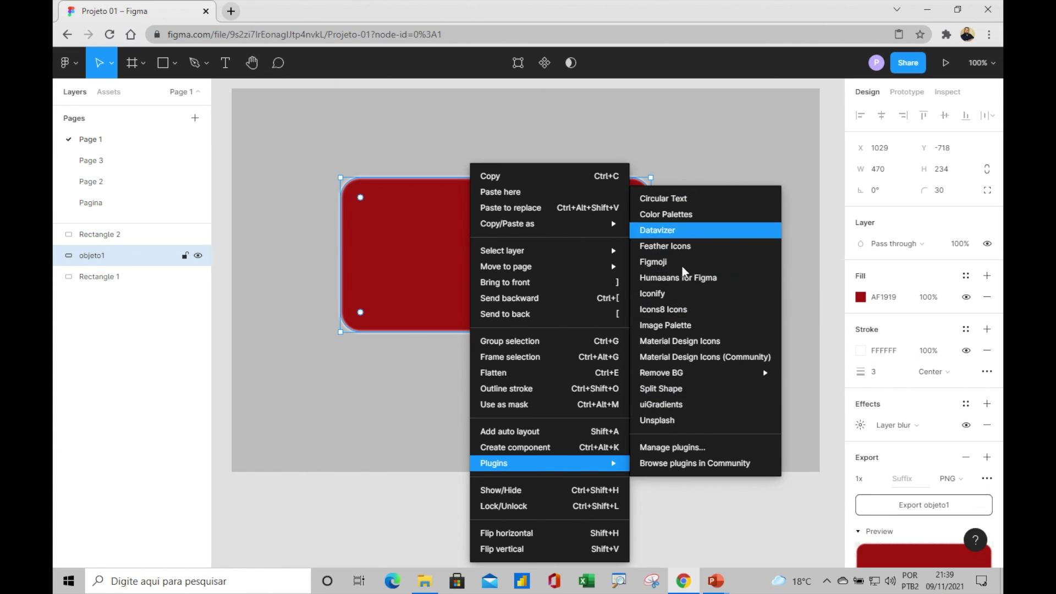
click(412, 535)
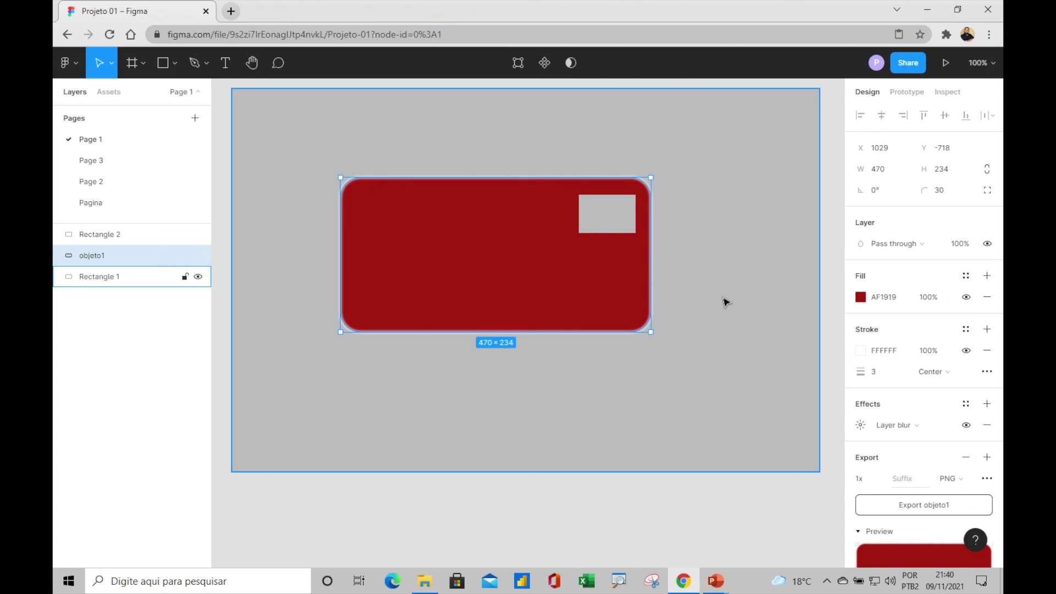
click(591, 505)
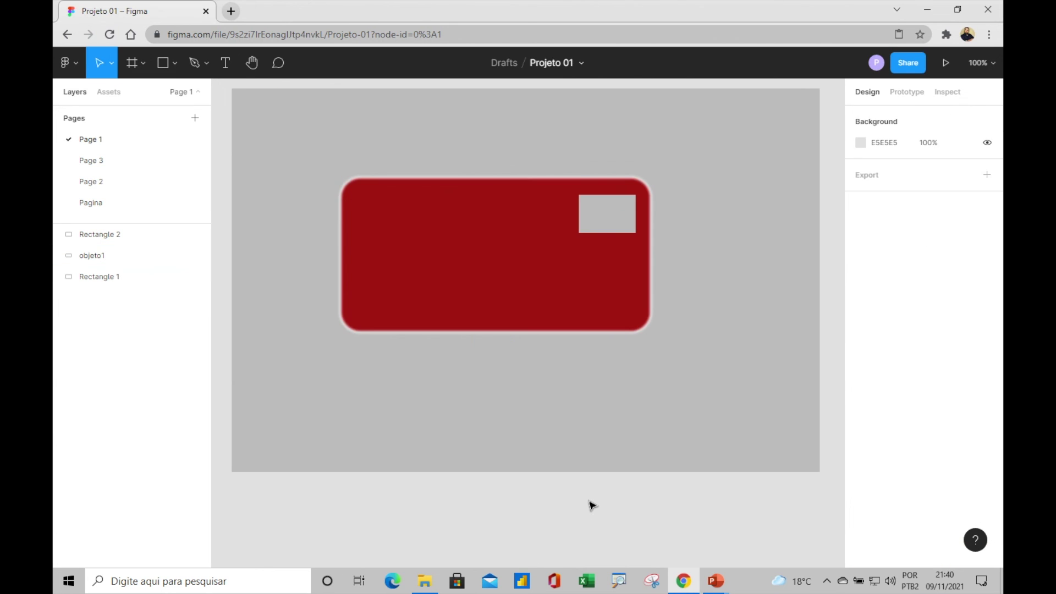